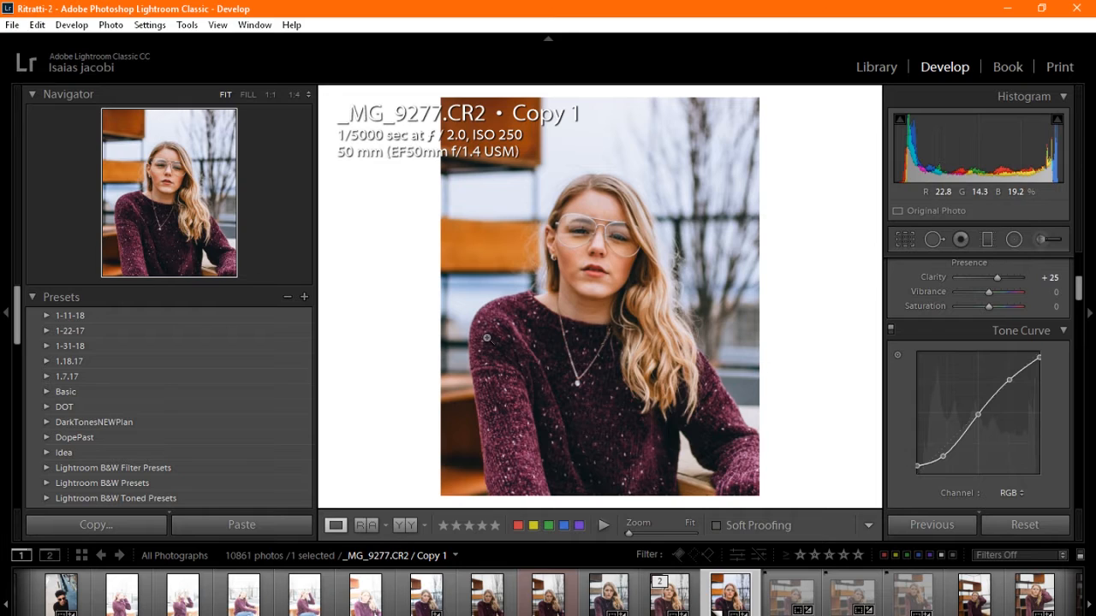
Examine the edited portrait _MG_9277.CR2 Copy 1 up close and review its basic adjustment settings
left_click(486, 327)
left_click_drag(625, 368, 603, 351)
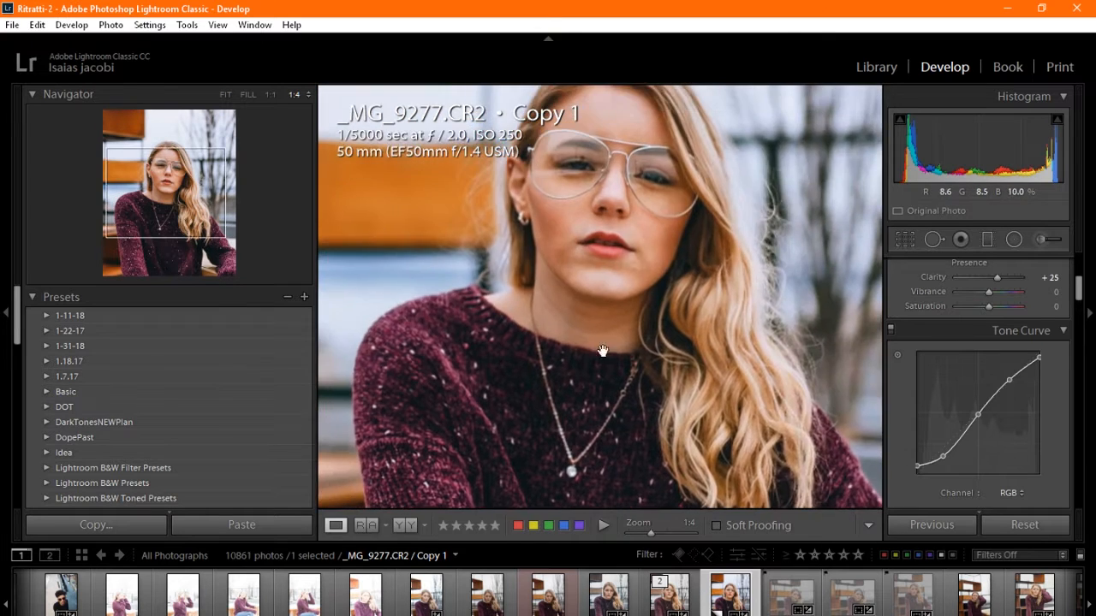
left_click(603, 351)
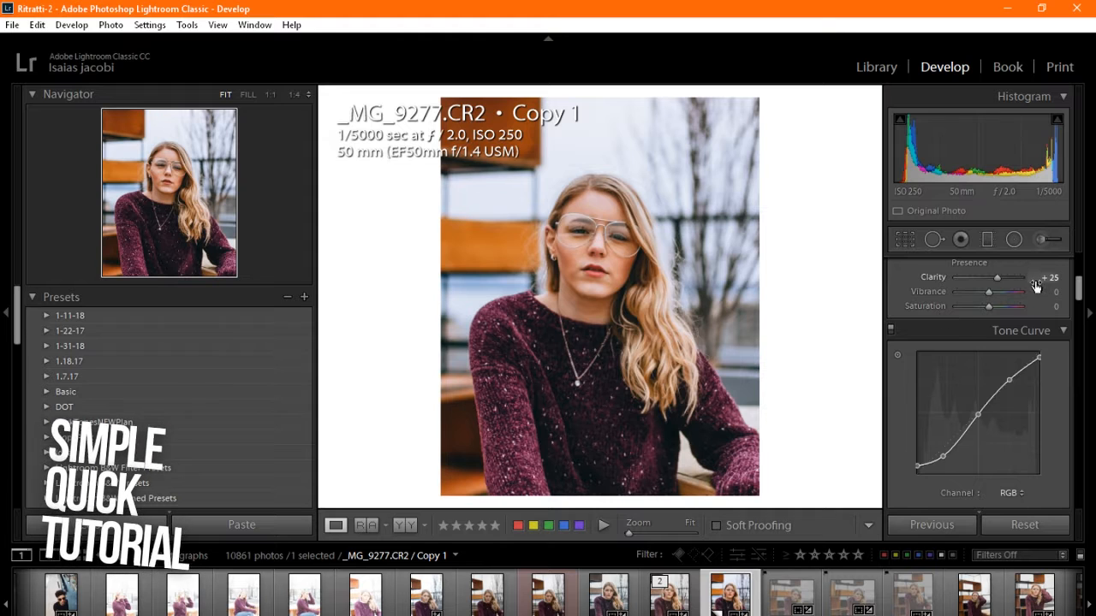
scroll(1035, 281, "up", 5)
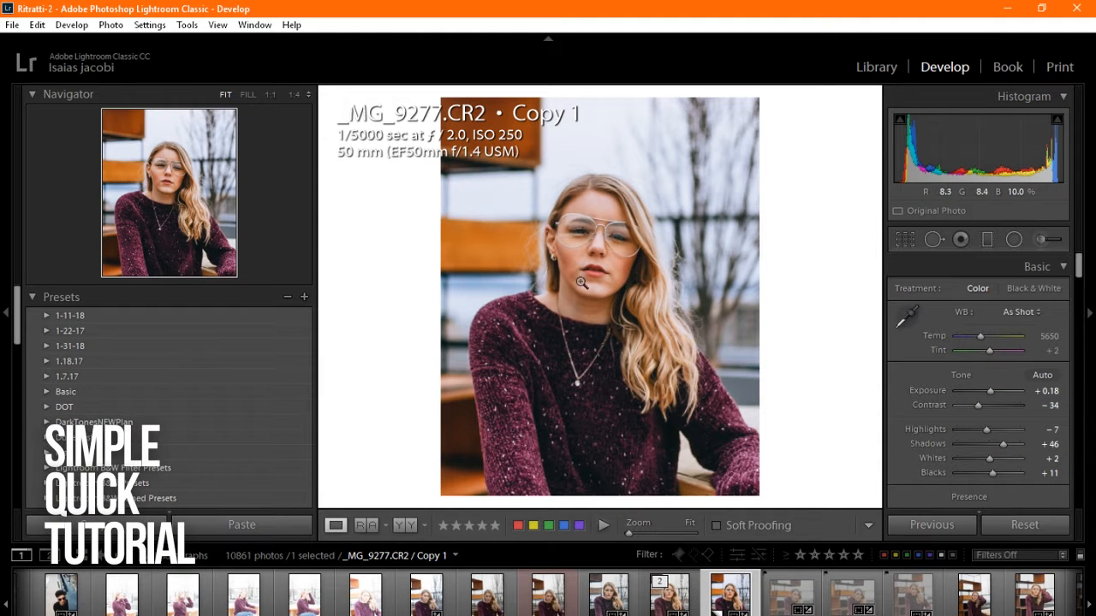
left_click(649, 244)
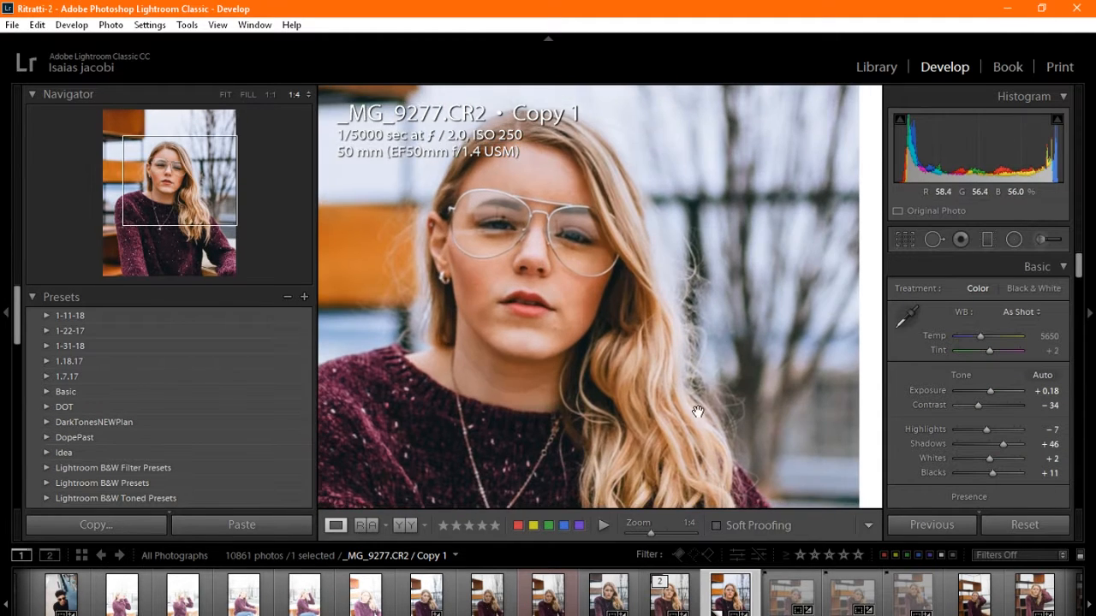
left_click(583, 473)
Open the unedited portrait _MG_9275.CR2 and review its develop settings
left_click(548, 592)
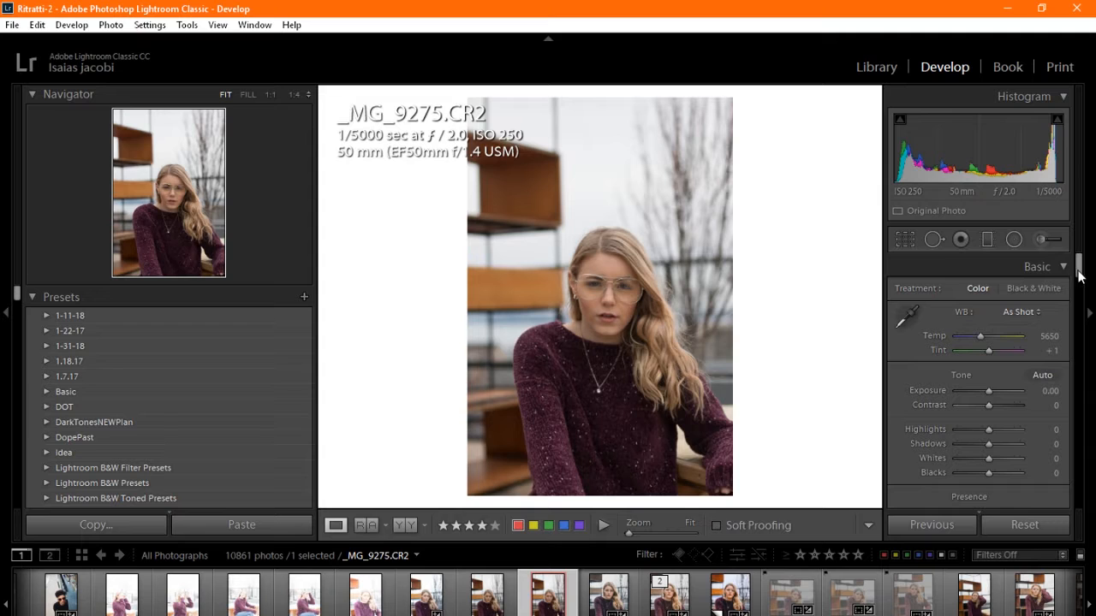
scroll(1079, 269, "down", 3)
scroll(1079, 269, "up", 3)
left_click_drag(1077, 265, 1077, 263)
left_click(615, 286)
left_click(687, 335)
mouse_move(1078, 273)
left_mouse_down()
mouse_move(1081, 290)
mouse_move(1090, 287)
left_mouse_up()
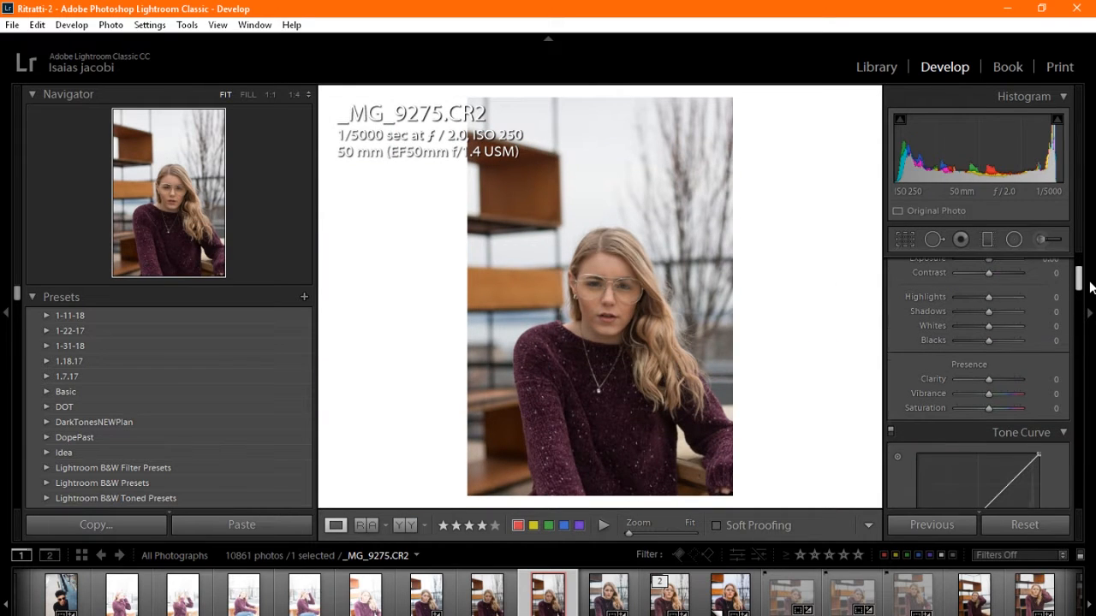
scroll(934, 322, "up", 3)
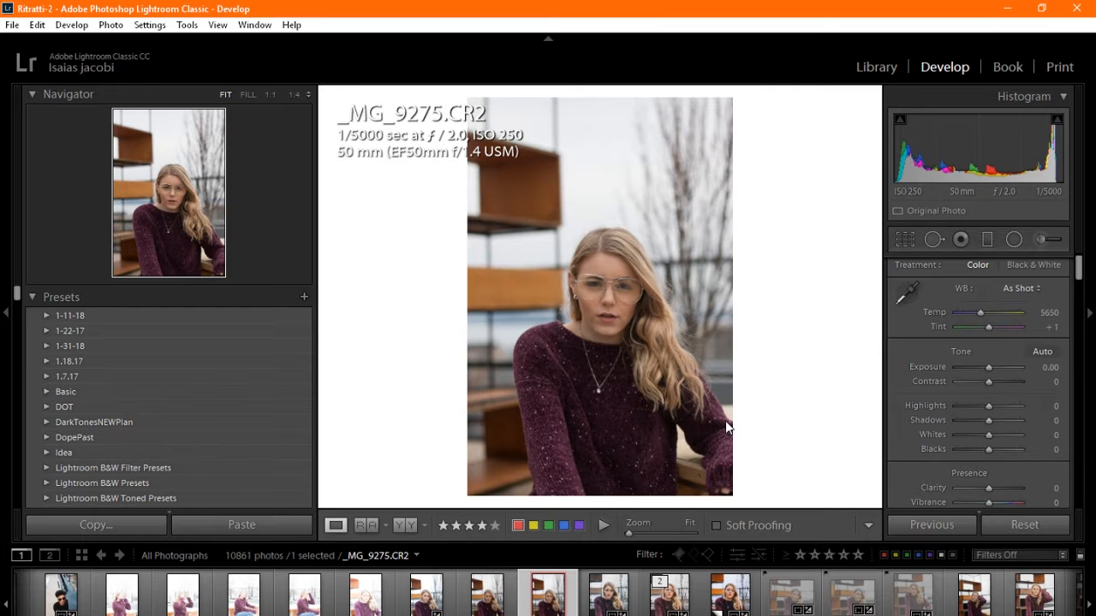
Examine the woman's face and the surrounding background up close in the unedited portrait
left_click(588, 287)
left_click(590, 340)
left_click(577, 313)
left_click(798, 346)
left_click(606, 283)
left_click_drag(590, 291, 604, 398)
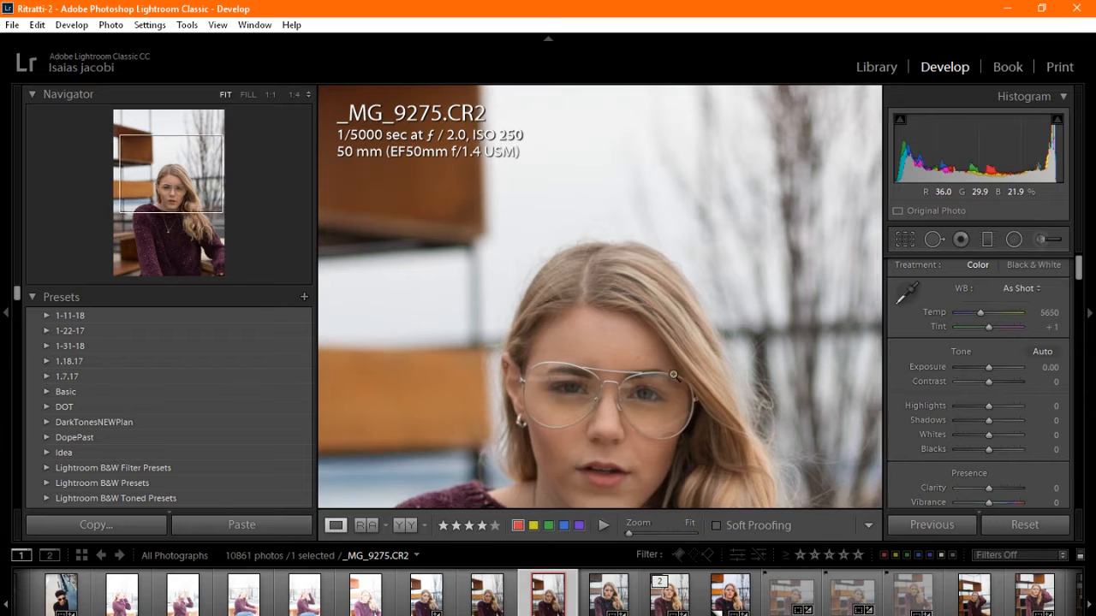
left_click(663, 343)
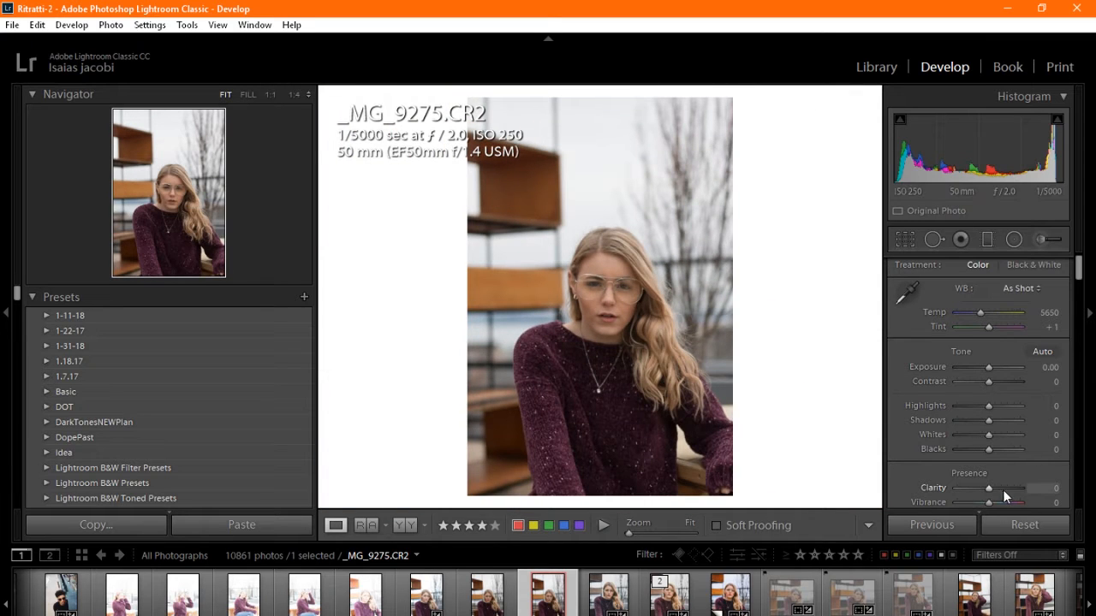
Change the camera calibration profile to Camera Standard and check its effect on the face and sweater
left_click_drag(1070, 269, 1094, 503)
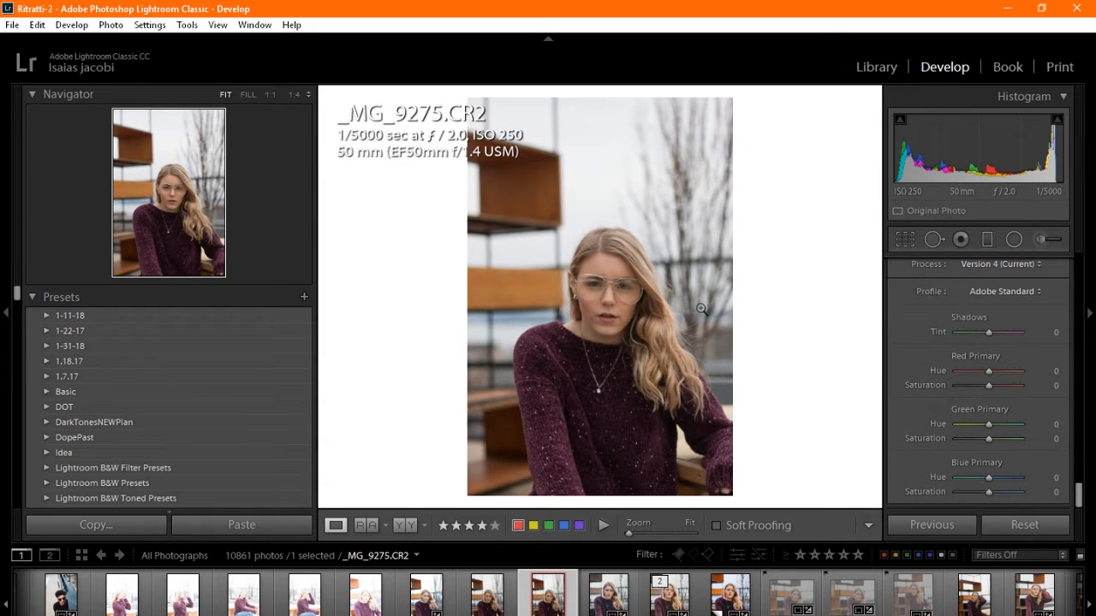
left_click(591, 300)
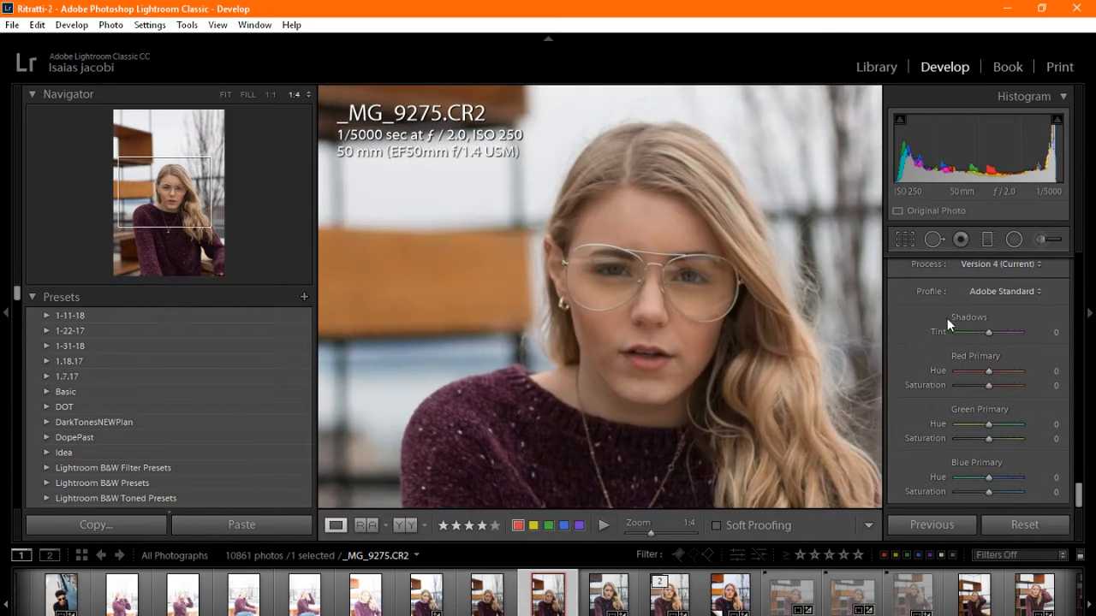
left_click_drag(789, 279, 666, 362)
left_click(1000, 291)
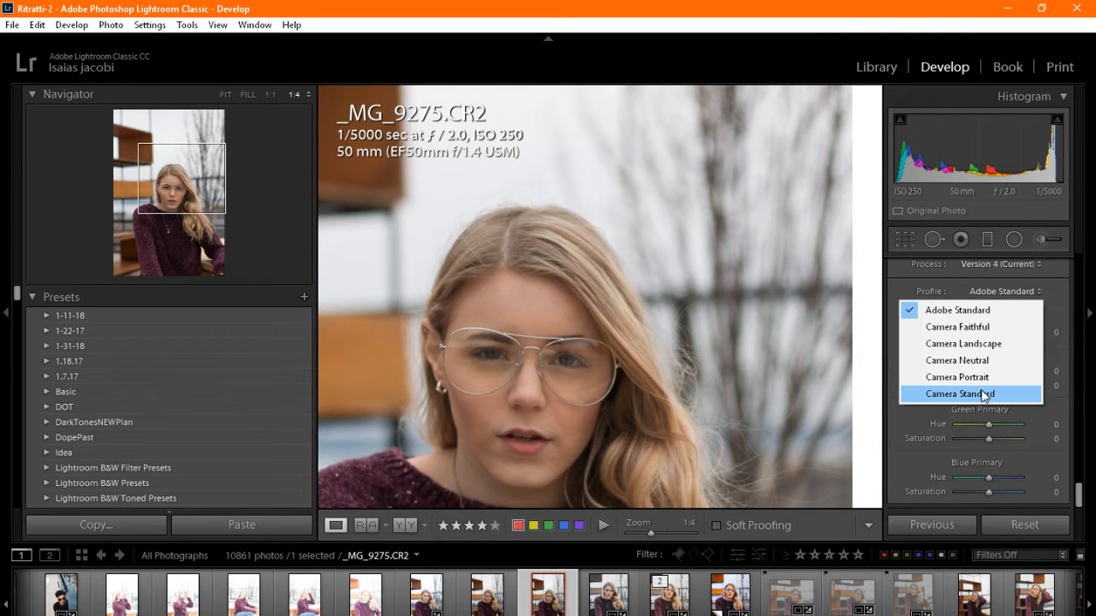
left_click(946, 393)
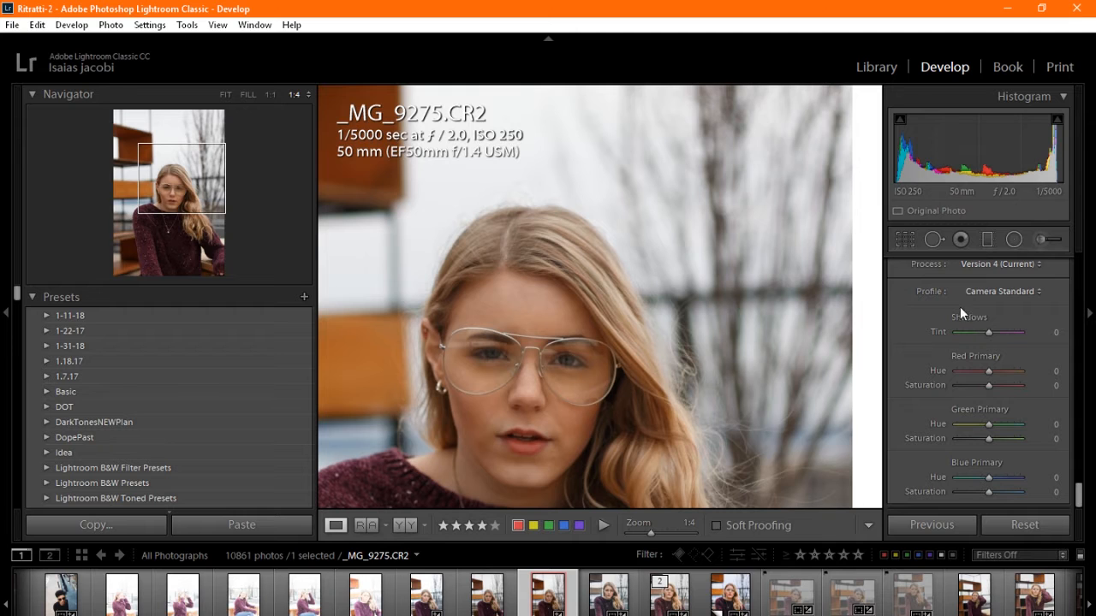
left_click_drag(620, 359, 803, 225)
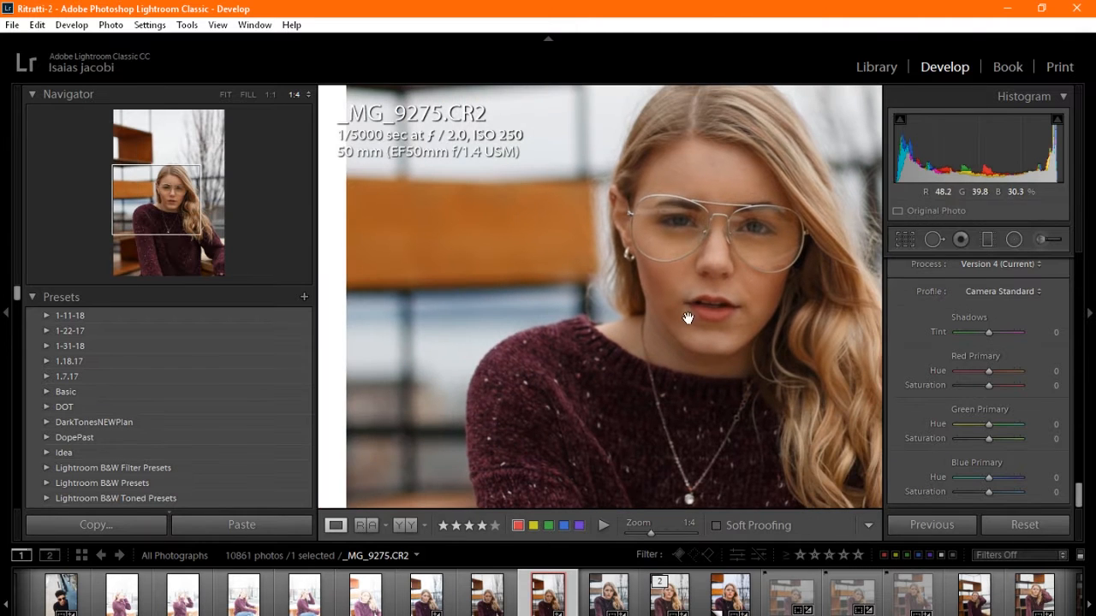
left_click(732, 291)
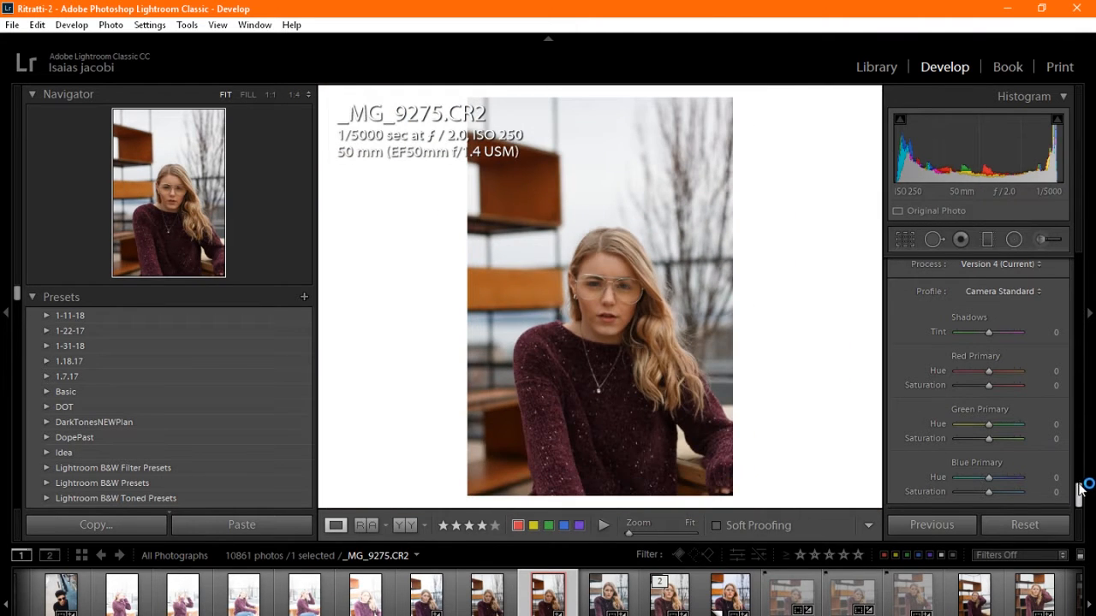
Adjust the photo's tone by setting Highlights to -21, Shadows to +45 and Whites to +21
scroll(1070, 460, "up", 3)
scroll(1070, 460, "up", 5)
left_click(597, 287)
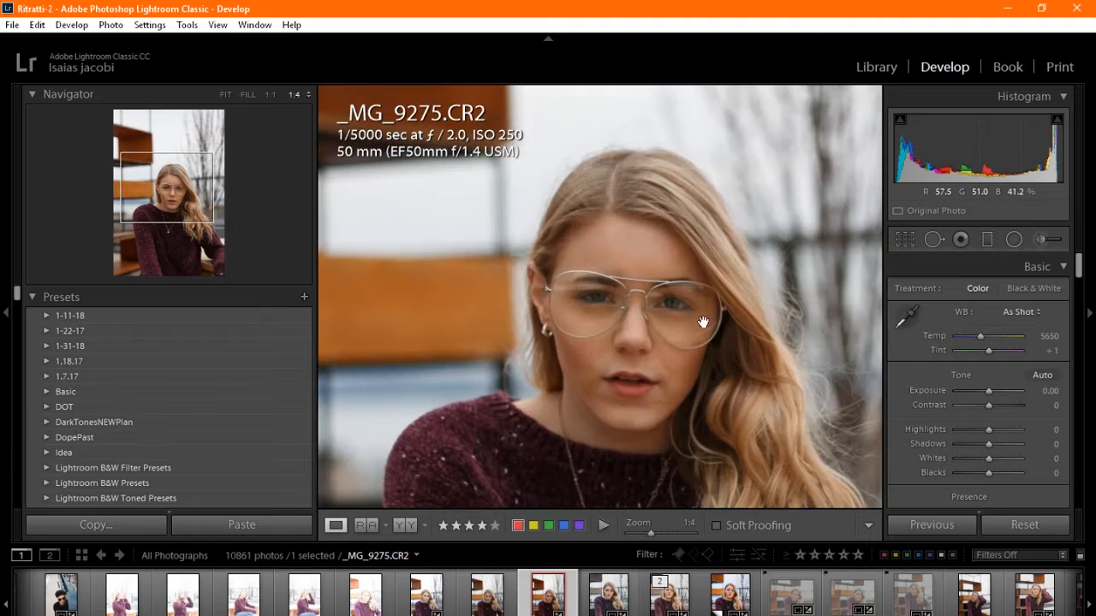
left_click(698, 335)
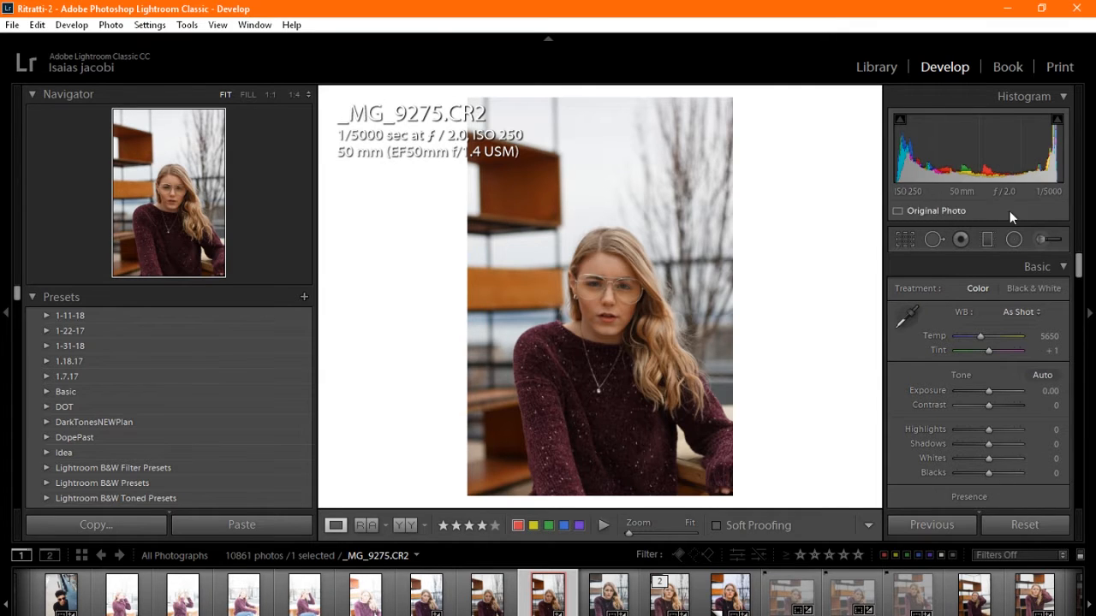
left_click_drag(990, 430, 981, 474)
double_click(981, 474)
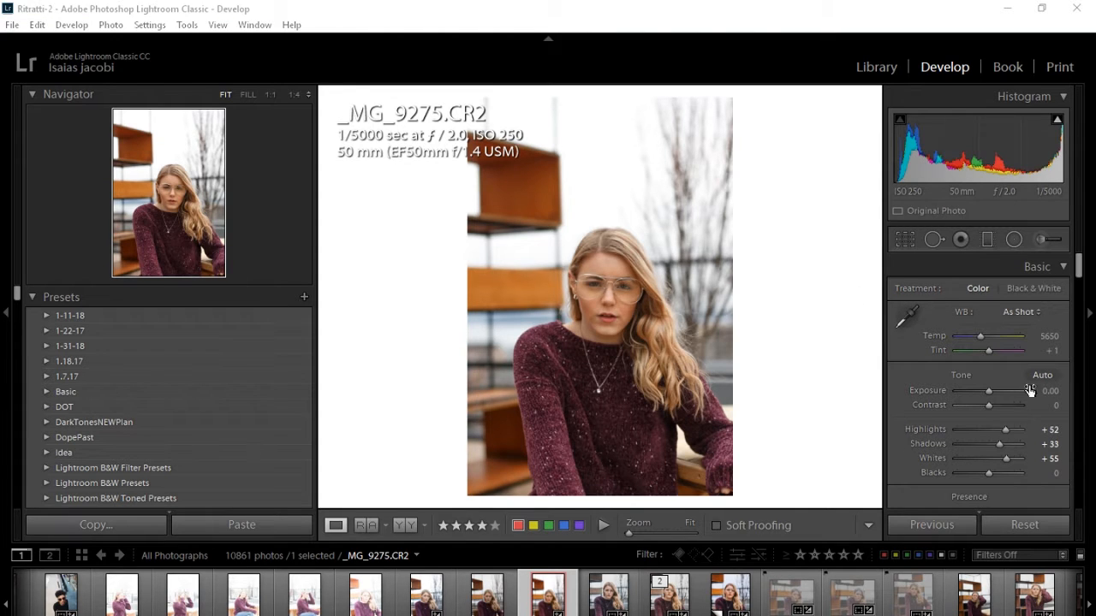
left_click_drag(980, 432, 994, 458)
double_click(1005, 460)
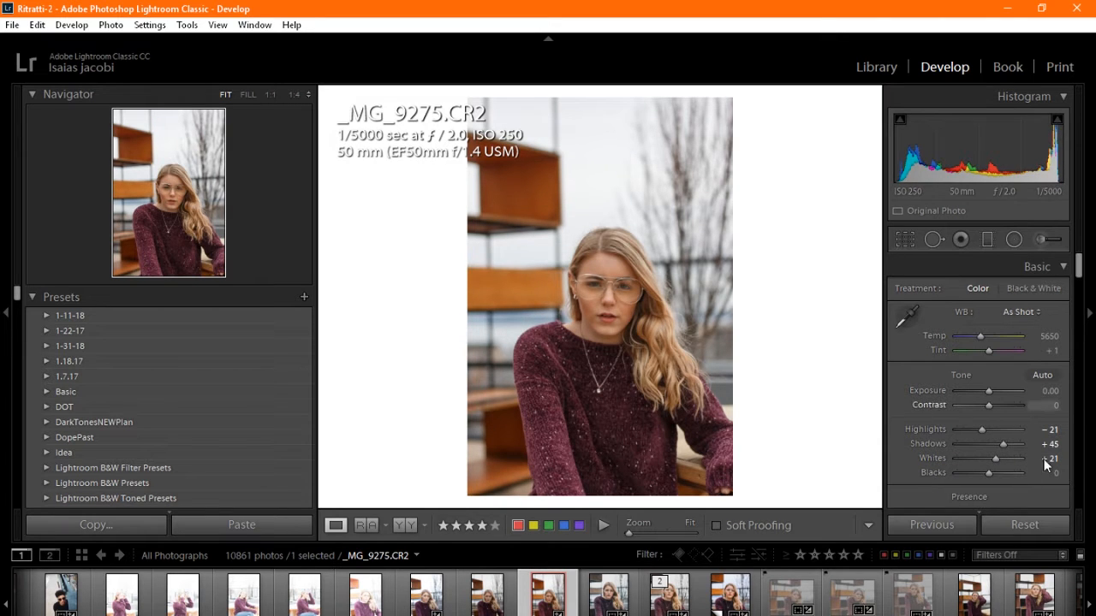
left_click_drag(988, 472, 988, 475)
Set the photo's Clarity to +14
left_click_drag(1077, 266, 1078, 282)
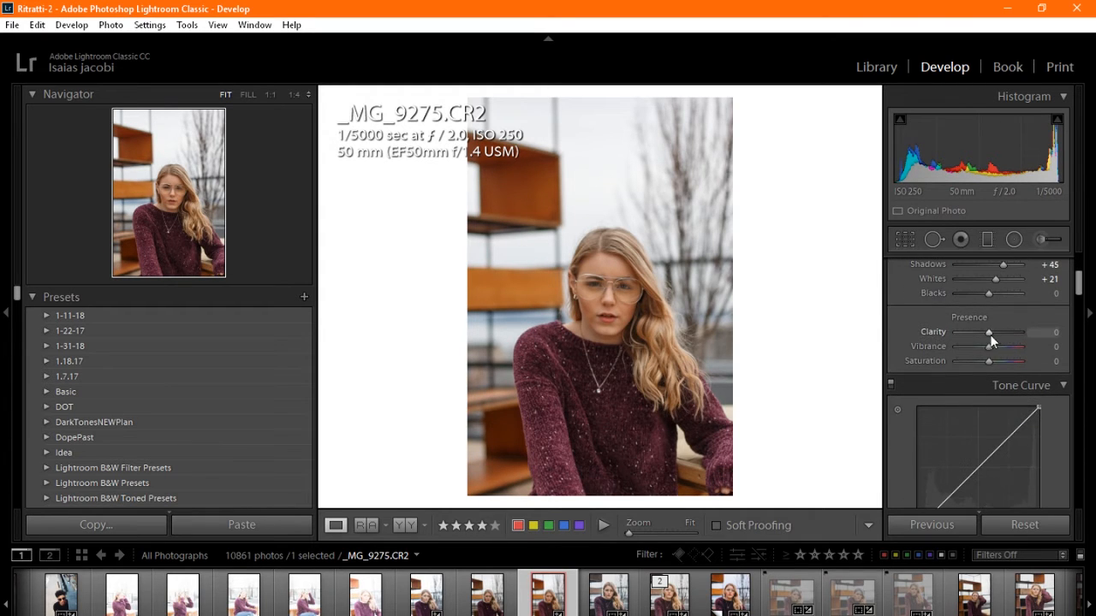
left_click_drag(990, 333, 995, 334)
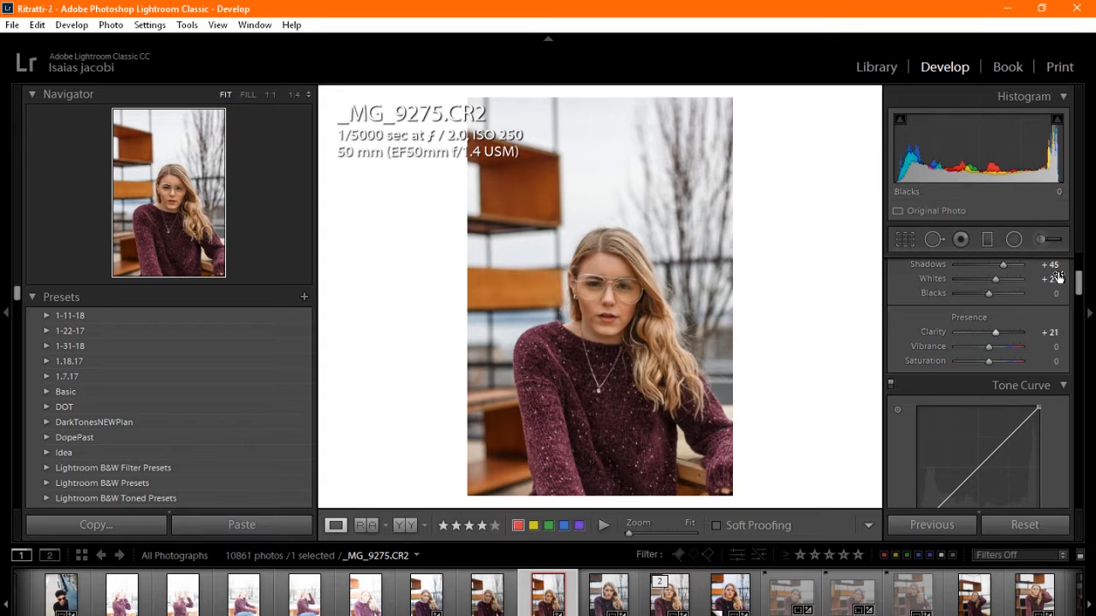
left_click_drag(1079, 281, 1078, 286)
left_click_drag(992, 297, 987, 295)
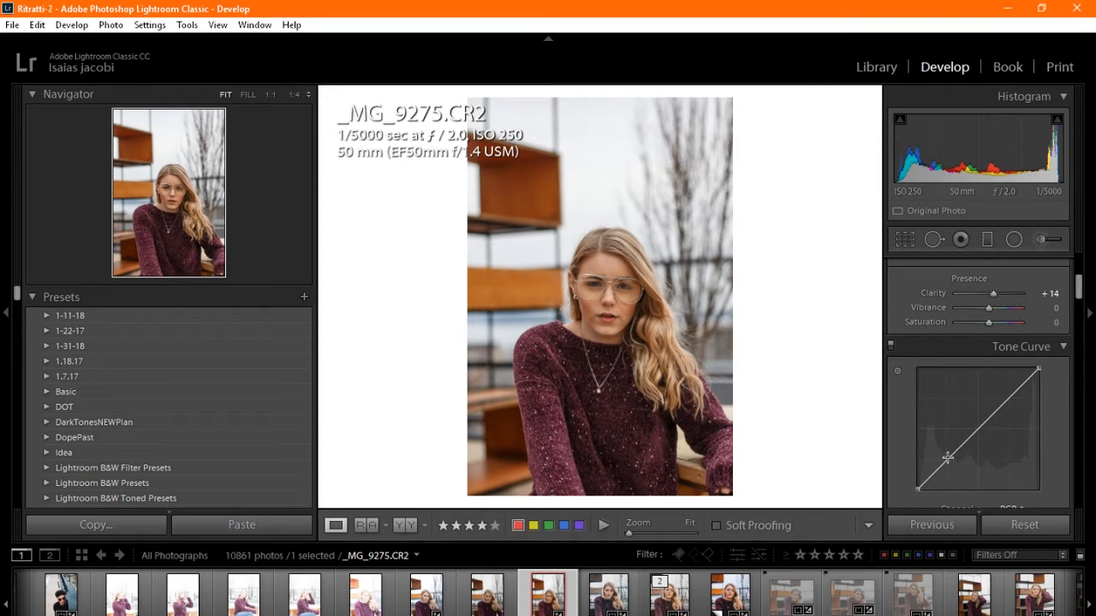
Add a shadow point at about 17.6 / 15.7 % and a slightly raised midtone point to the RGB tone curve
left_click_drag(1078, 294, 1078, 301)
left_click_drag(938, 400, 940, 410)
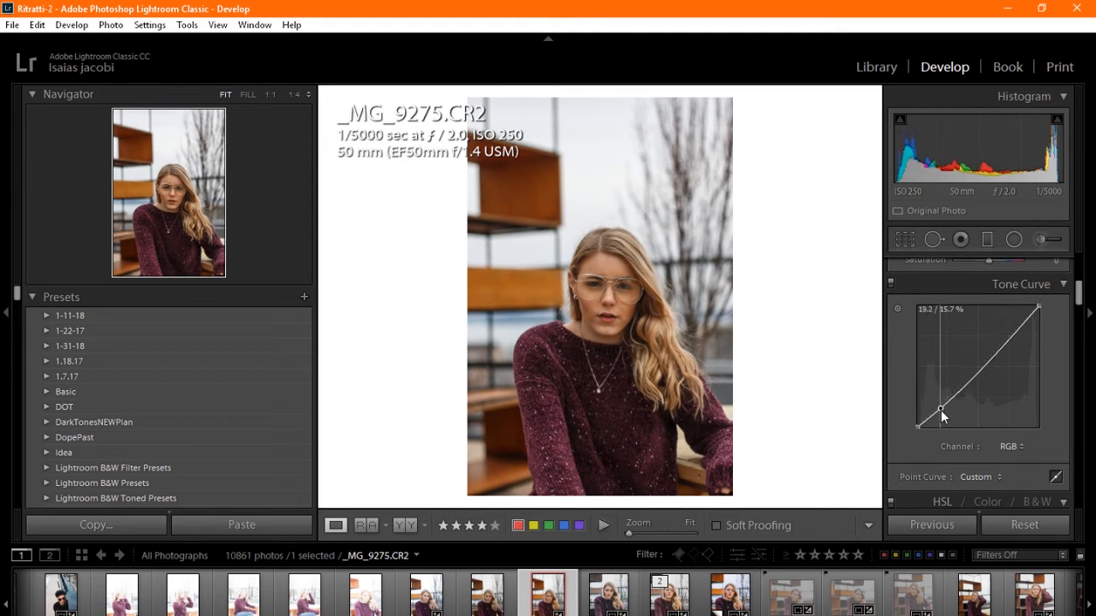
left_click_drag(979, 366, 951, 369)
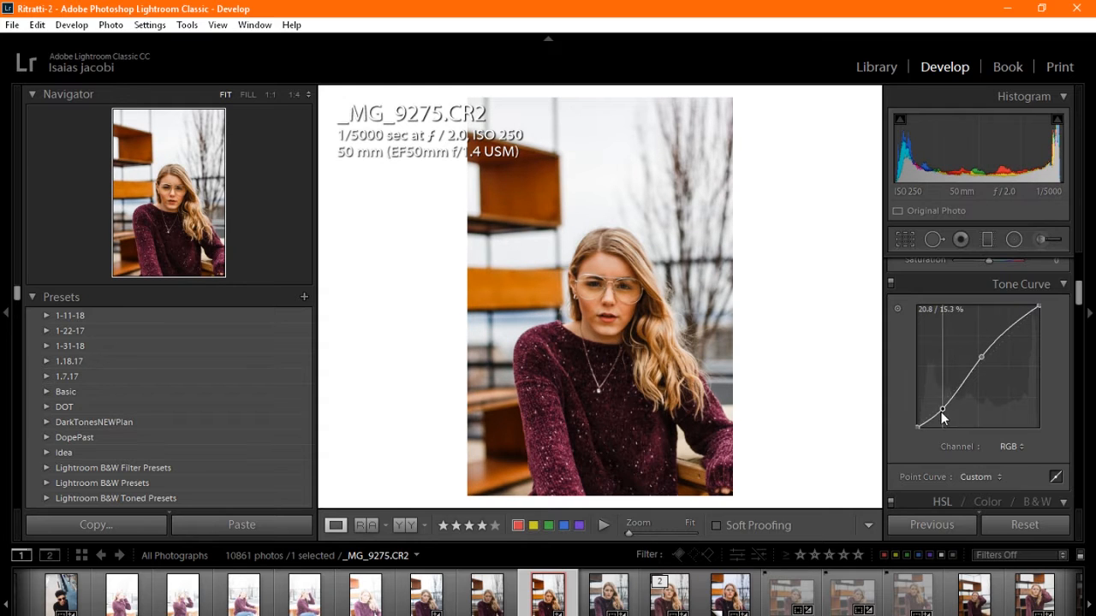
left_click_drag(941, 412, 935, 409)
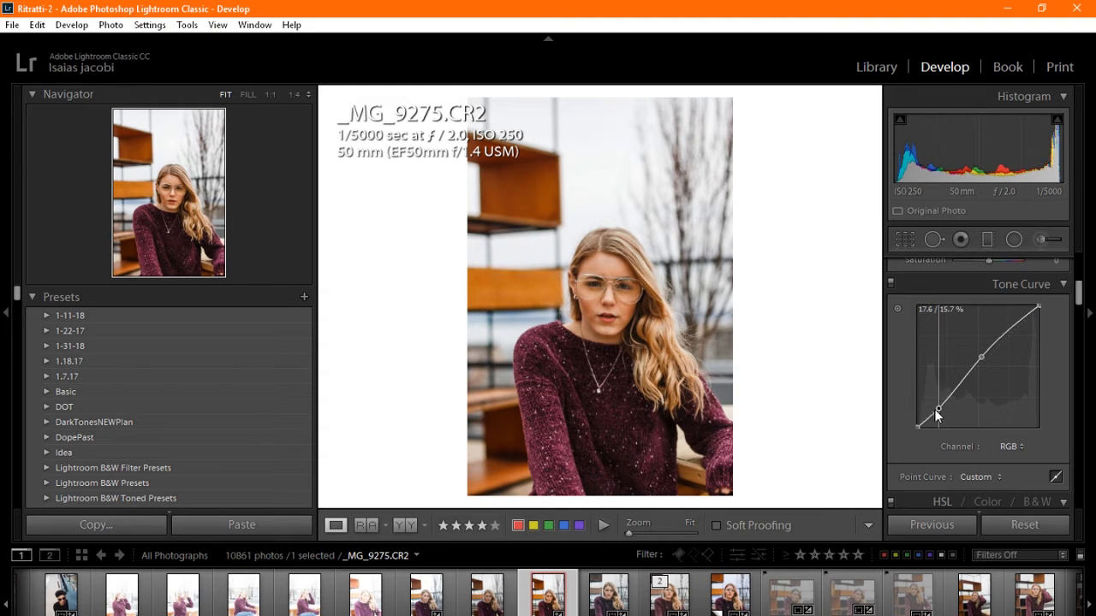
left_click_drag(1013, 323, 973, 371)
double_click(1006, 323)
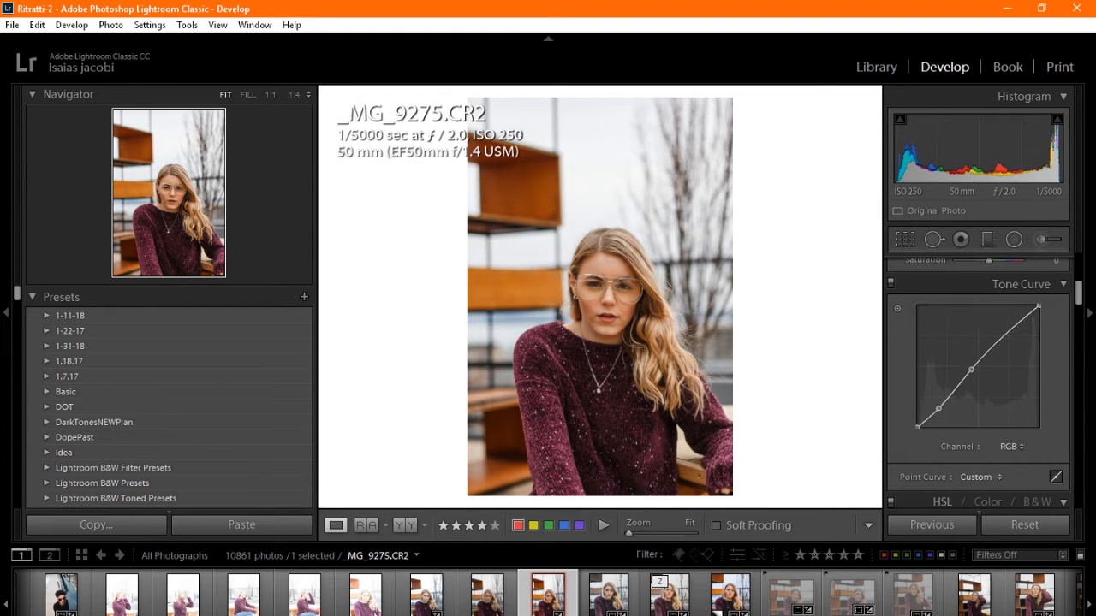
Add a raised highlight point to the tone curve and fade its ends by slightly lowering white and lifting black
left_click(1003, 333)
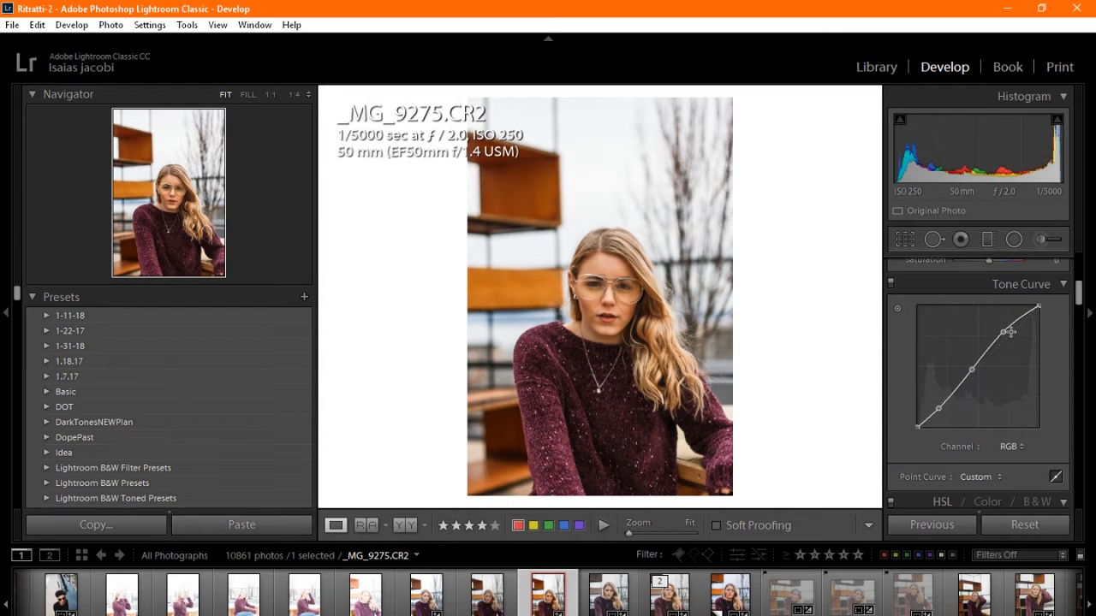
left_click_drag(1010, 332, 1042, 308)
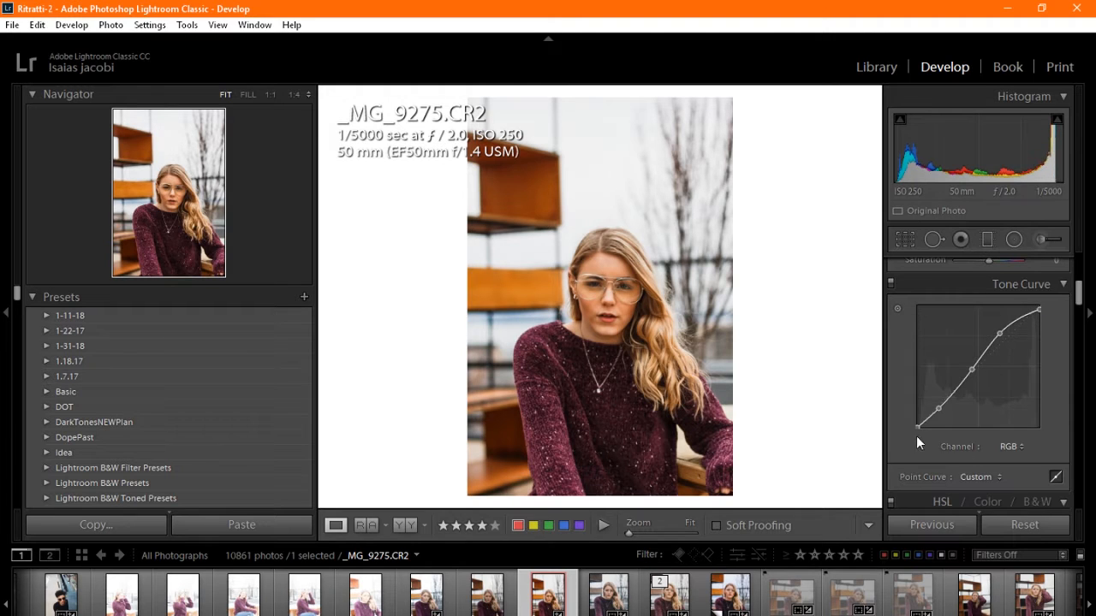
left_click_drag(918, 426, 902, 419)
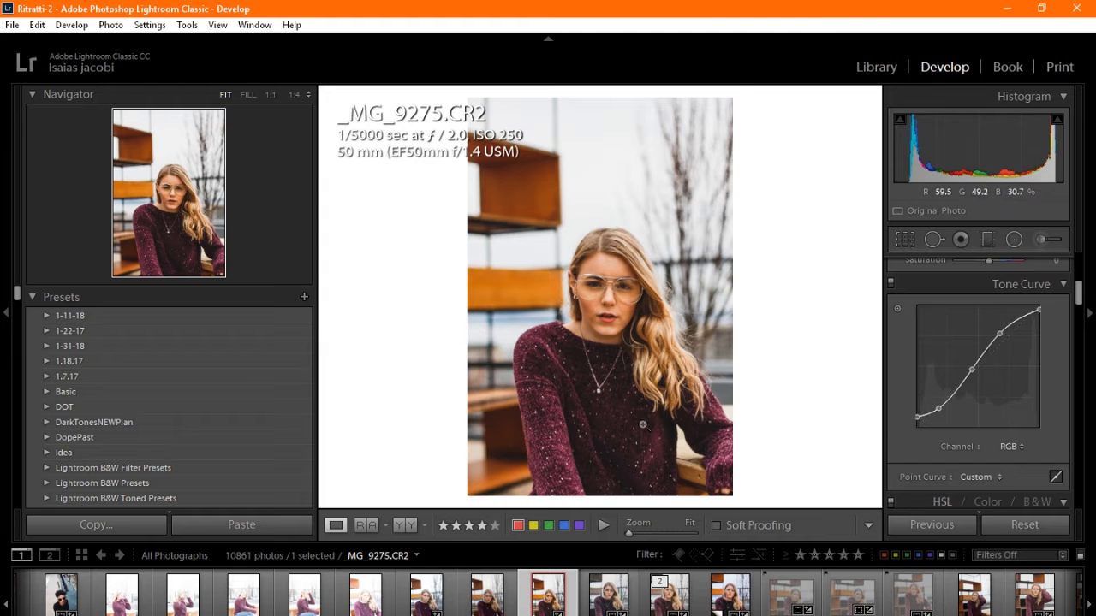
Compare the edited portrait repeatedly with its before version
left_click(665, 439)
left_click(664, 439)
key("backslash")
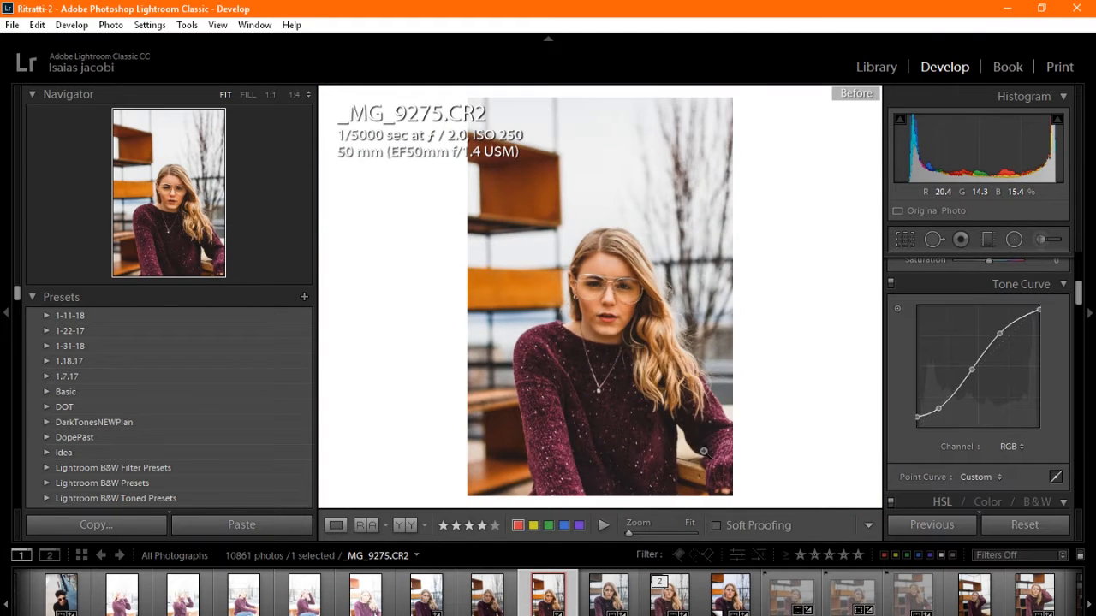
key("backslash")
key("backslash")
key("backslash")
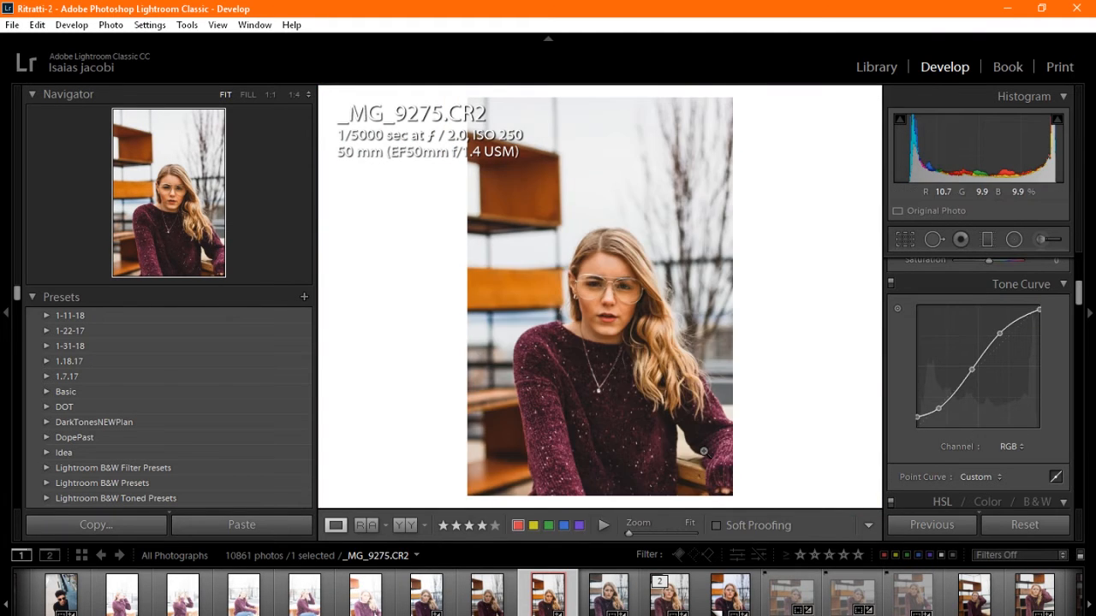
key("backslash")
key("backslash")
key("backslash")
key("backslash")
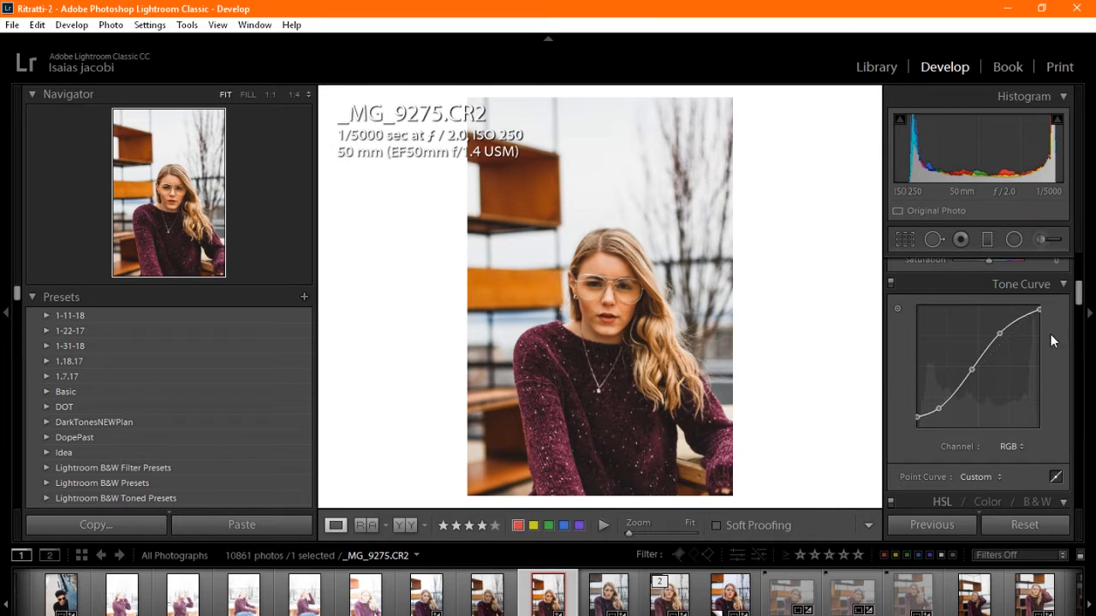
Set the photo's Blacks to +45 and check the result up close
left_click_drag(1076, 287, 1078, 274)
left_click_drag(988, 325, 1001, 325)
left_click(831, 265)
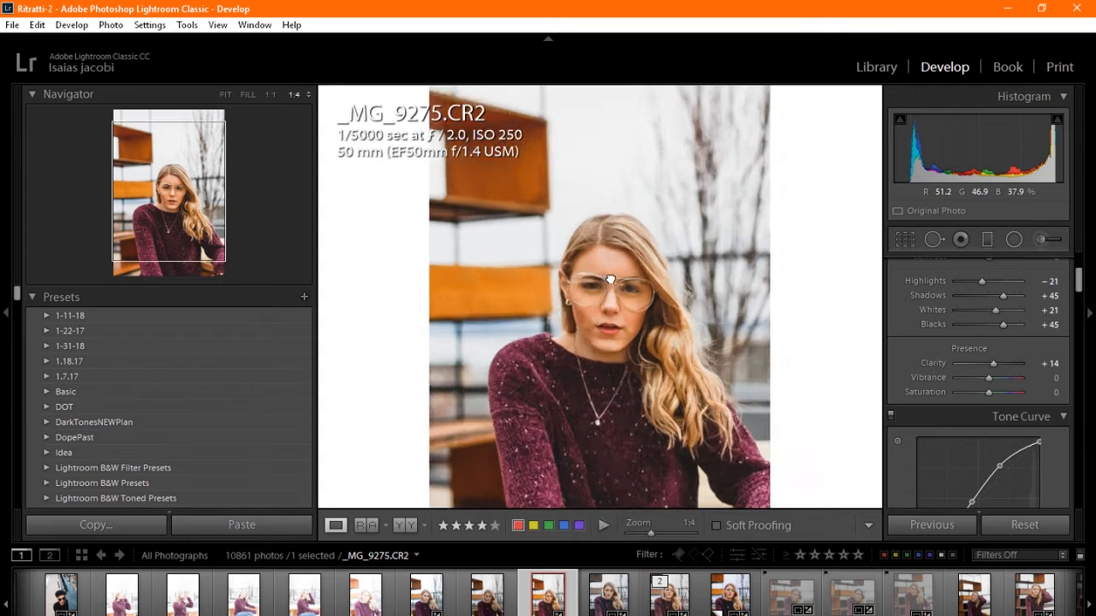
left_click(830, 265)
Start cropping the portrait with the aspect ratio set to 4 x 5 / 8 x 10
left_click(904, 239)
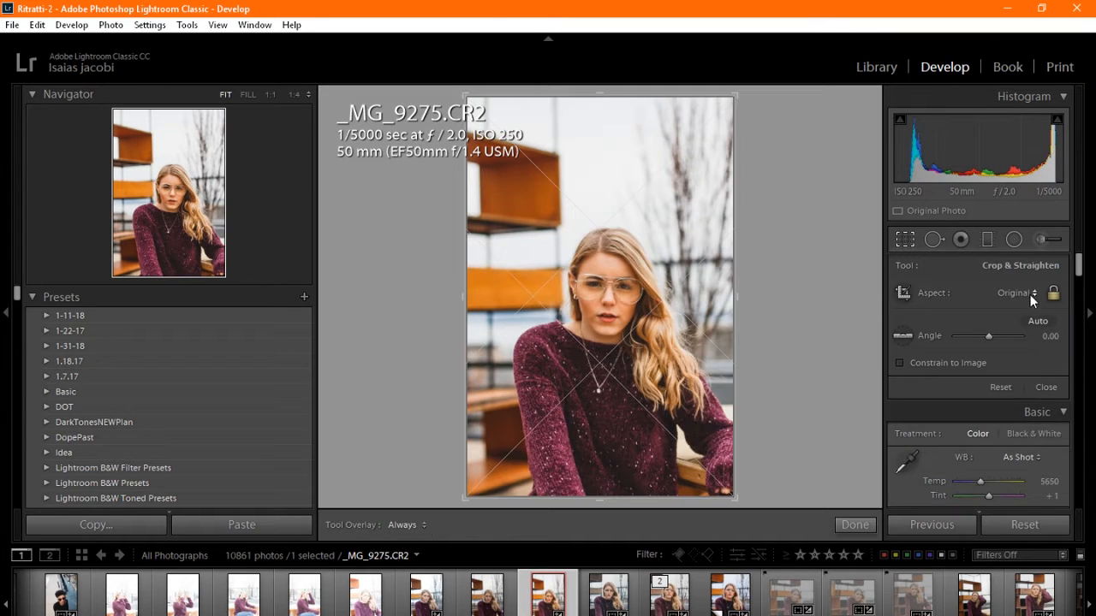
left_click(1030, 294)
left_click(966, 387)
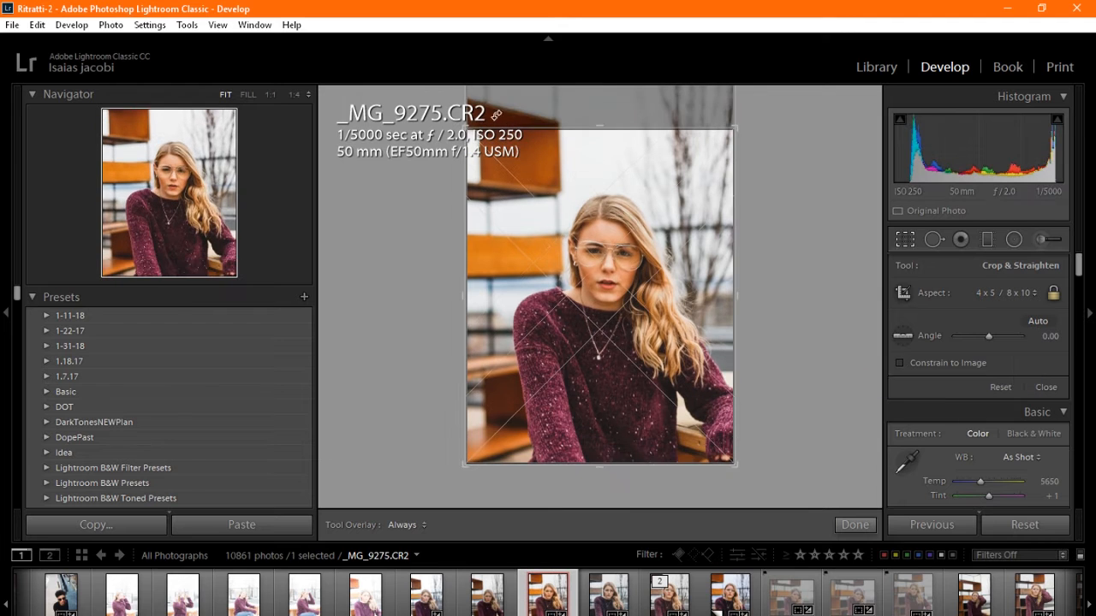
Tighten the 4 x 5 crop around the woman, reposition the photo slightly within the frame and apply the crop
left_click_drag(467, 129, 492, 158)
left_click_drag(550, 230, 551, 250)
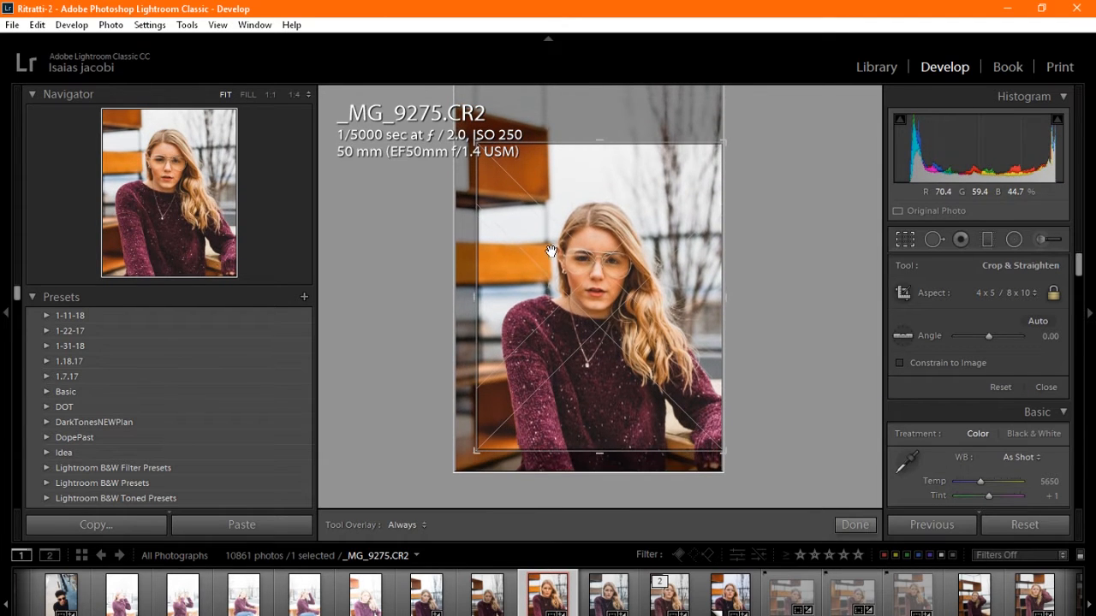
left_click(913, 238)
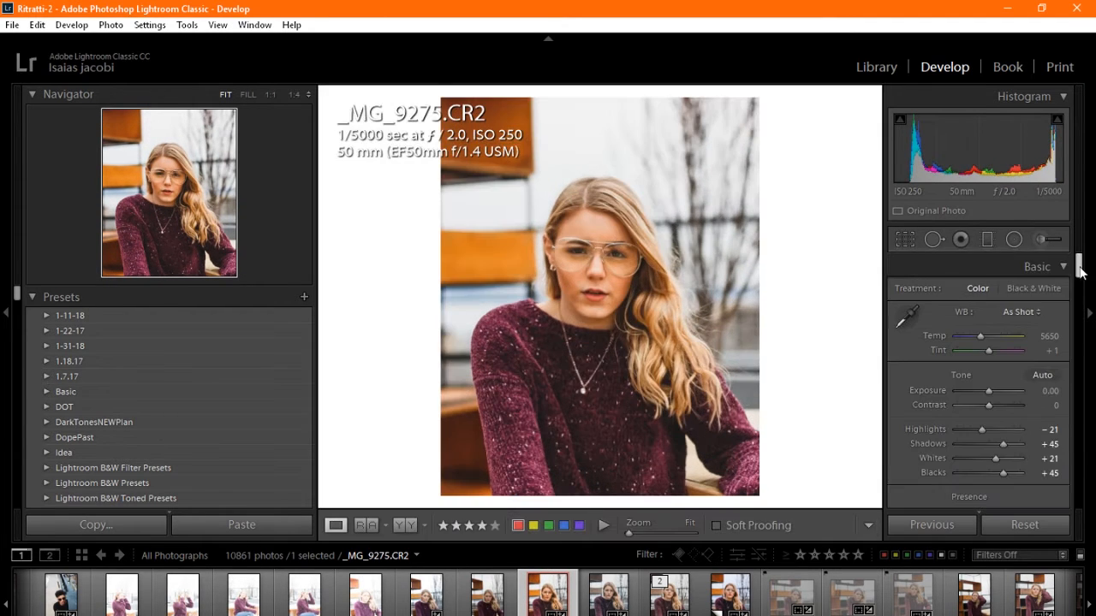
Try a gentle S-curve on the tone curve's Red channel with shadow, midtone and highlight points
scroll(1080, 270, "down", 10)
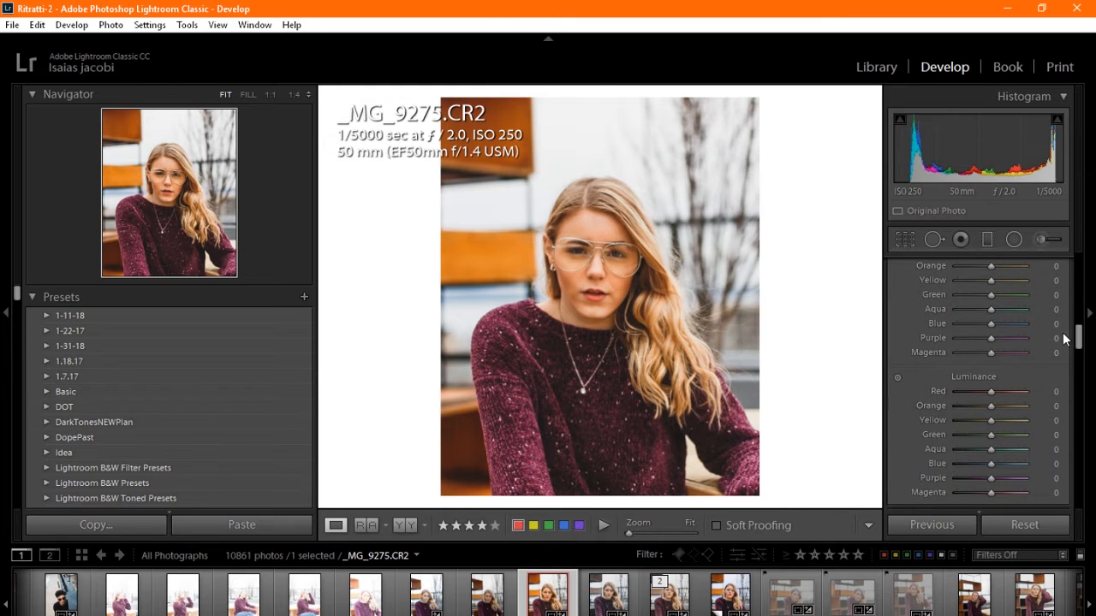
scroll(1066, 317, "up", 5)
left_click(1010, 407)
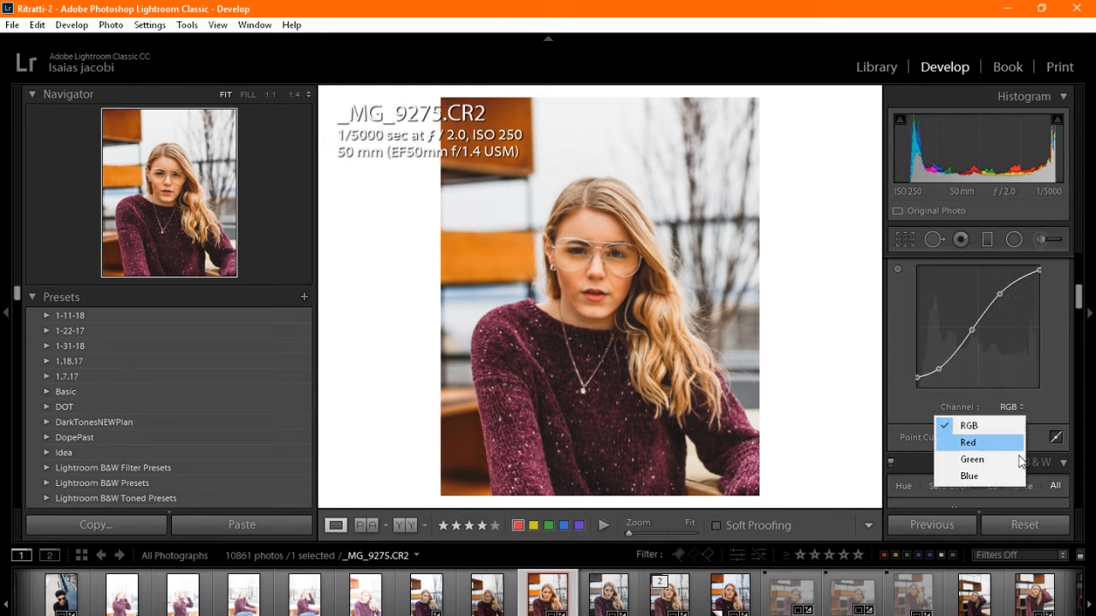
left_click(967, 443)
left_click_drag(934, 373, 935, 379)
left_click_drag(970, 336, 982, 325)
left_click_drag(1016, 290, 1013, 288)
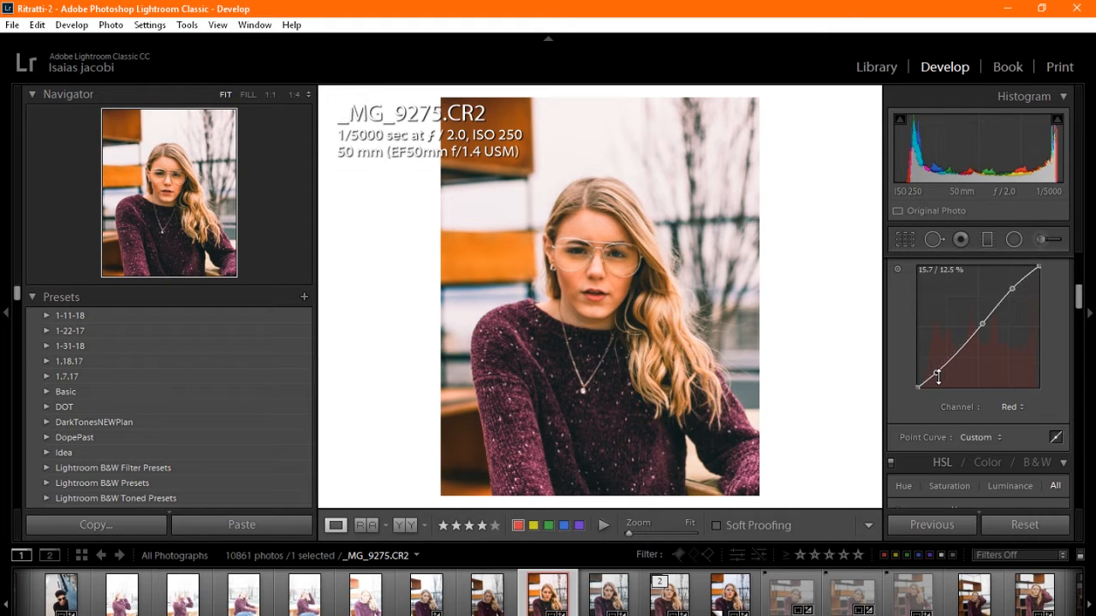
left_click_drag(932, 374, 936, 374)
Try a gentle S-curve on the Green channel with lowered shadows and slightly raised highlights
left_click(1011, 409)
left_click(1011, 460)
left_click_drag(980, 324, 1018, 286)
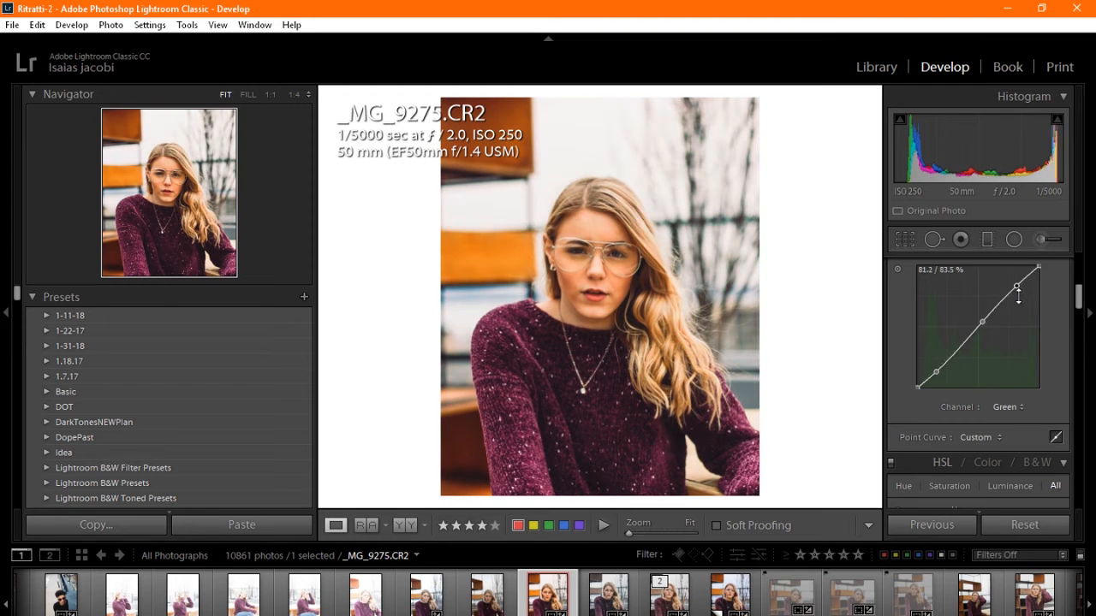
Try an S-curve on the Blue channel, lowering the shadow point and raising the highlight point
left_click(1009, 406)
left_click(1012, 477)
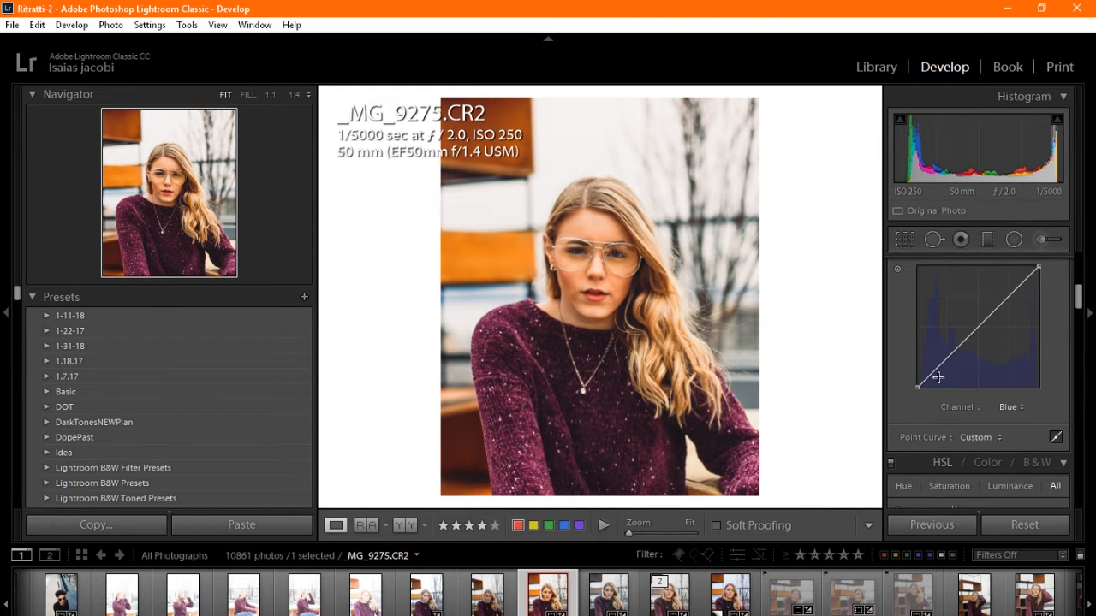
left_click_drag(936, 372, 936, 377)
left_click_drag(977, 330, 1017, 293)
left_click_drag(1012, 286, 1013, 284)
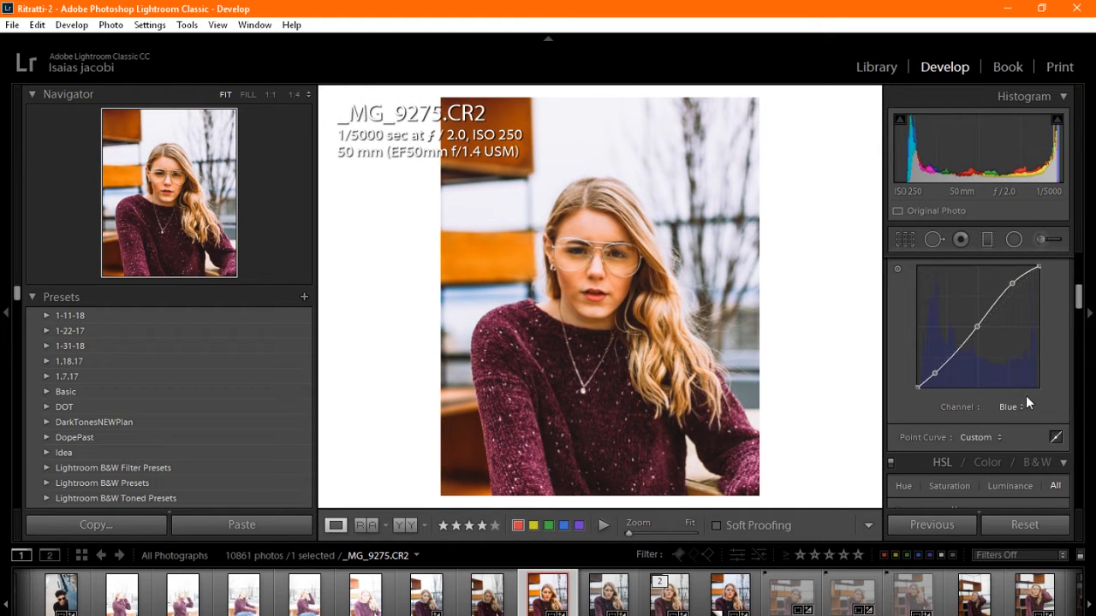
left_click_drag(933, 374, 936, 376)
Flatten the Green channel curve by moving its midtone and highlight points back toward the diagonal
left_click(1006, 407)
left_click(972, 459)
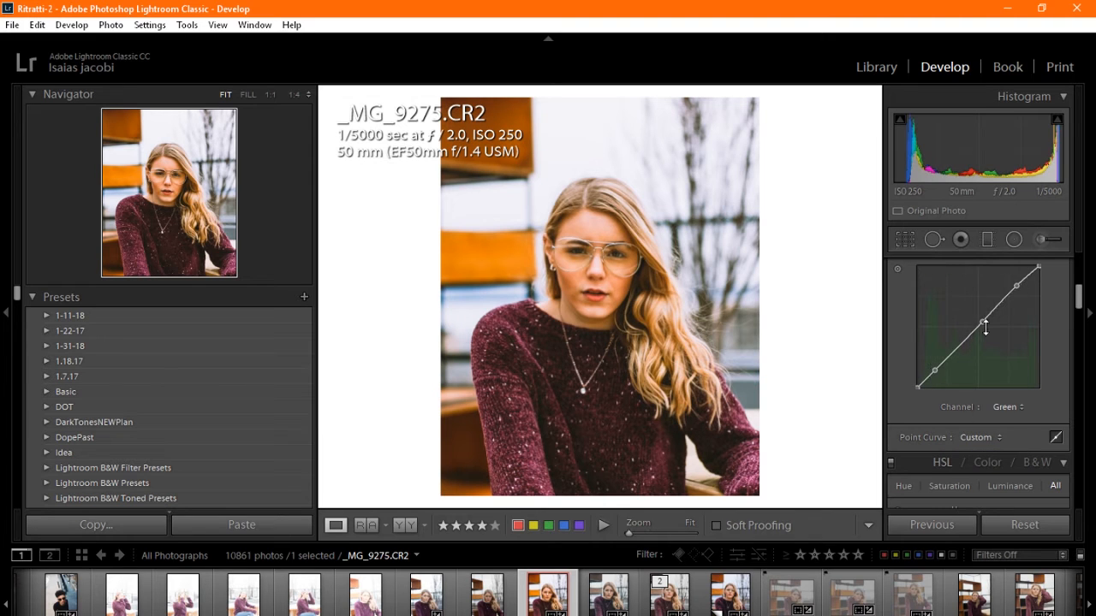
left_click_drag(981, 326, 973, 330)
left_click_drag(1016, 284, 1017, 287)
Try shifting the Red channel's midtone and shadow points, and remove all points to straighten that curve
left_click(1011, 409)
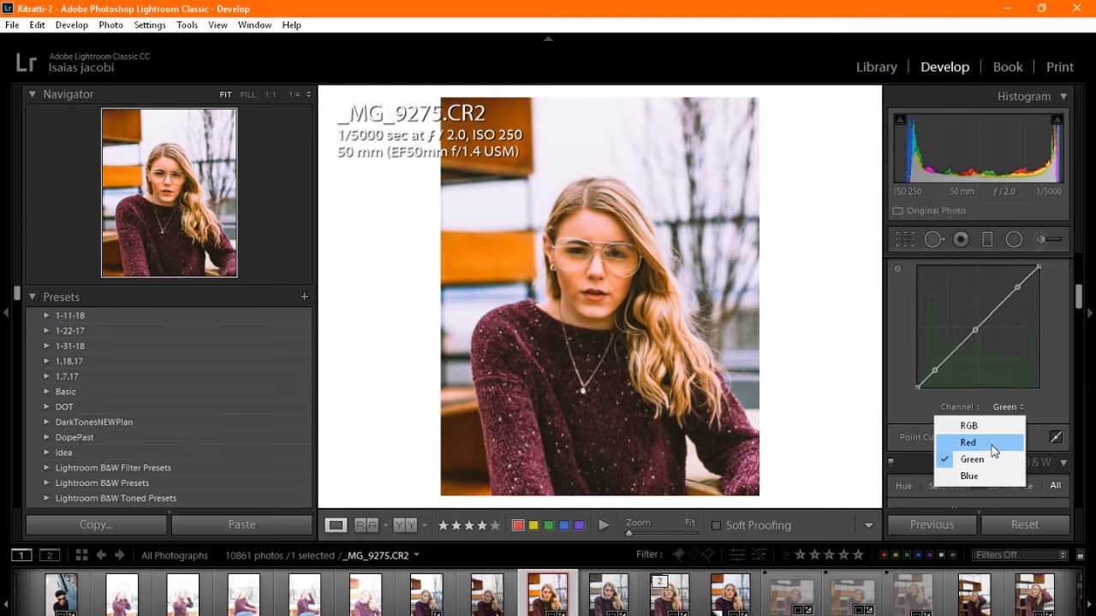
left_click(994, 451)
left_click_drag(980, 327, 972, 330)
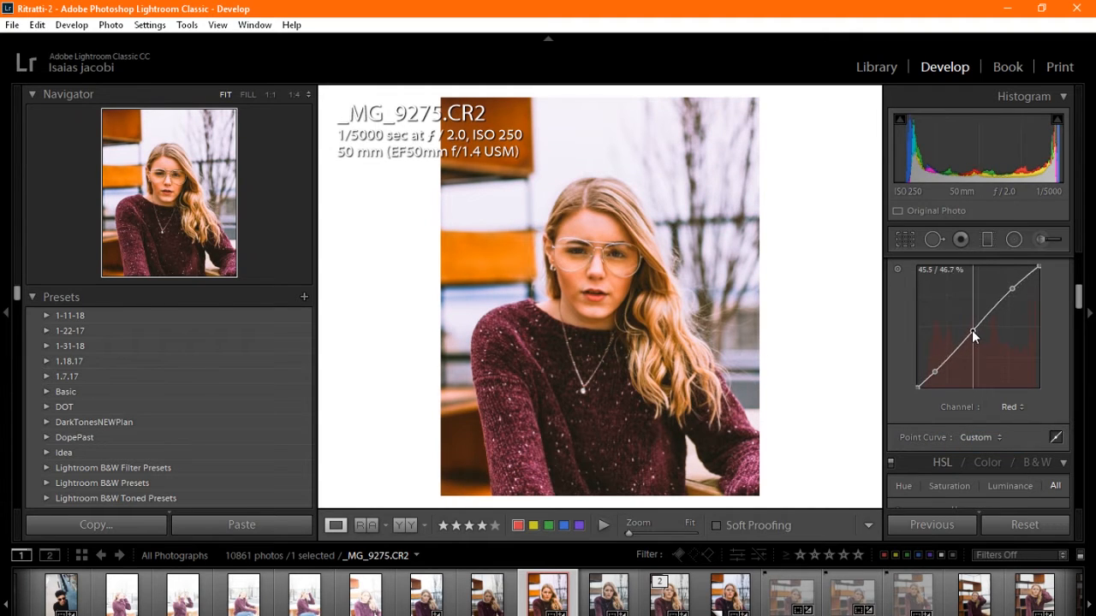
left_click_drag(935, 371, 928, 368)
double_click(928, 368)
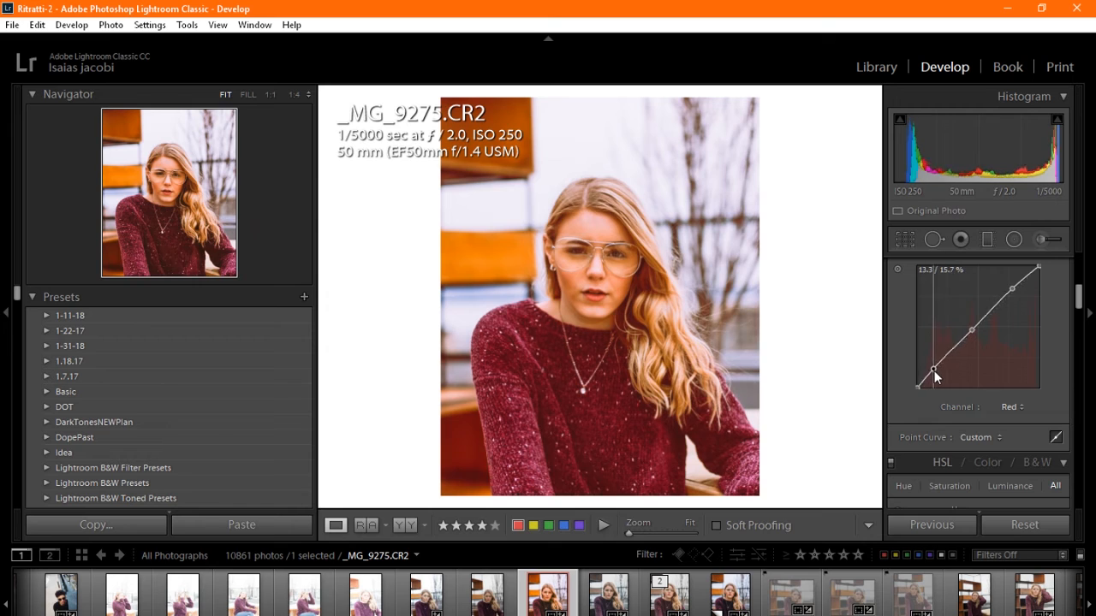
double_click(972, 330)
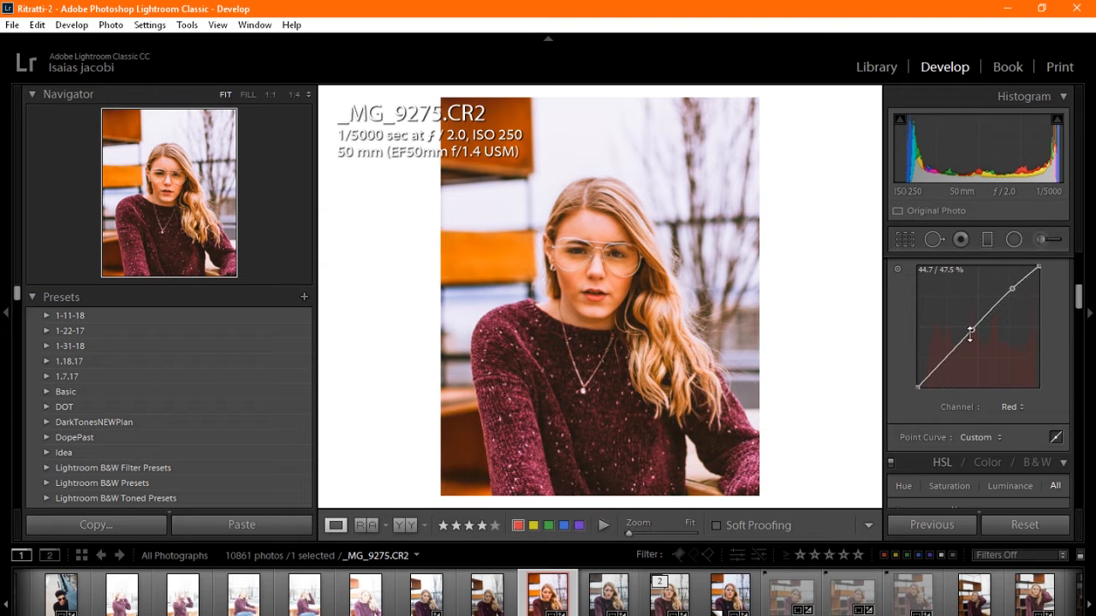
double_click(1013, 289)
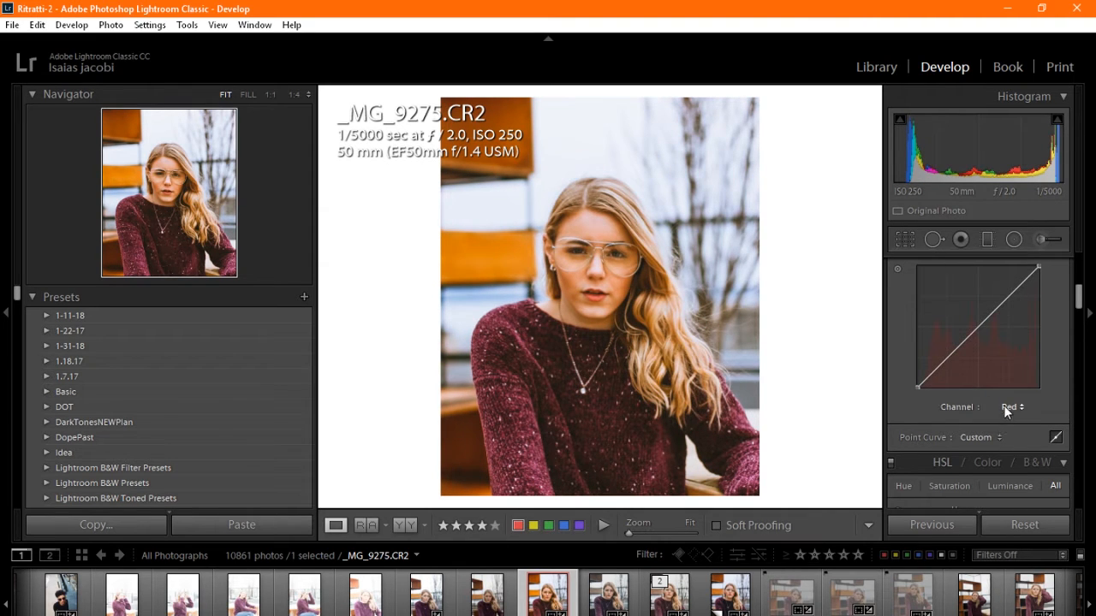
Remove the added points from the Green channel curve to reset it to a straight line
left_click(1005, 408)
left_click(974, 459)
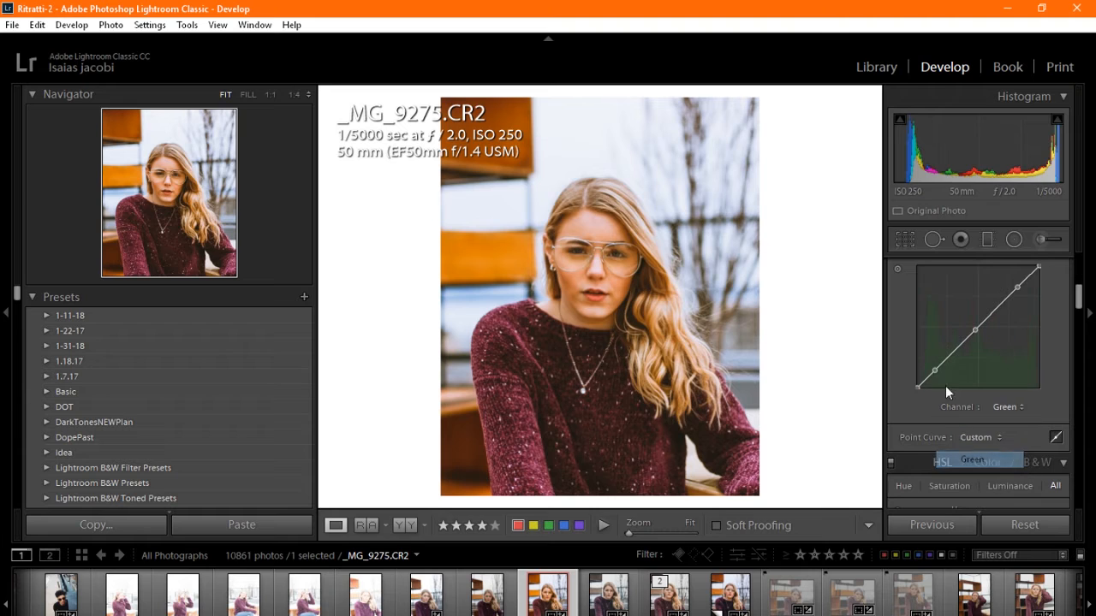
double_click(975, 331)
double_click(1016, 290)
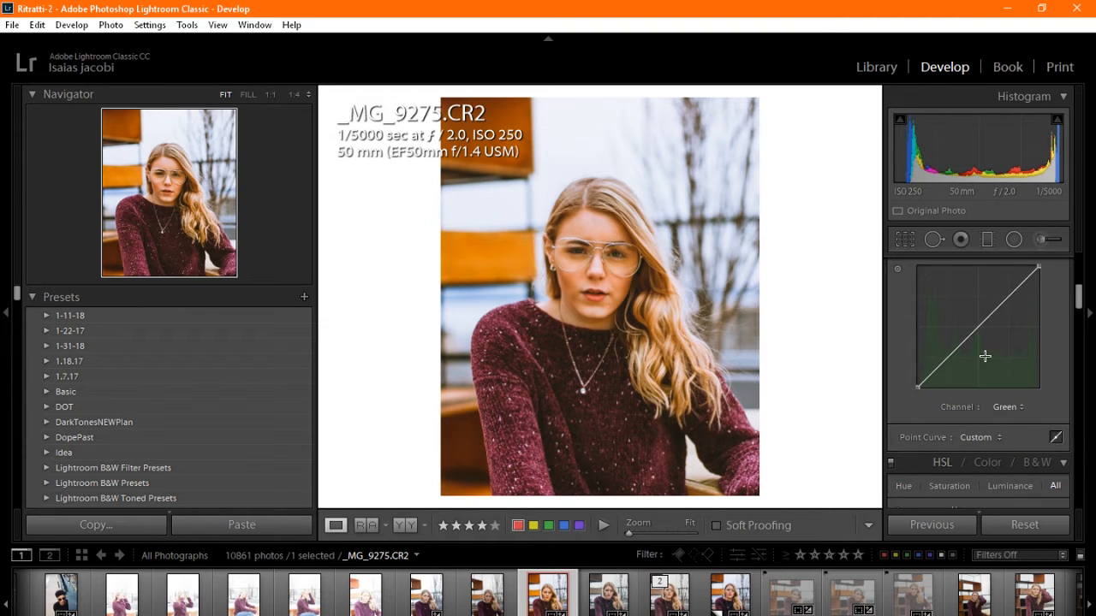
Remove the shadow and highlight points from the Blue channel curve to straighten it
left_click(986, 407)
left_click(973, 475)
double_click(939, 371)
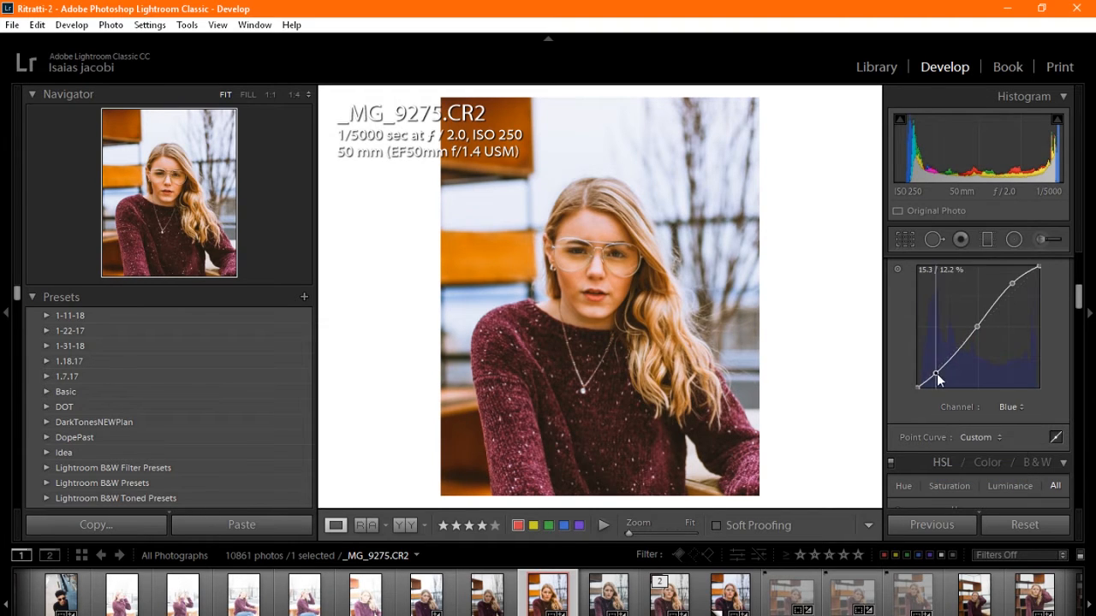
left_click_drag(1019, 286, 1015, 286)
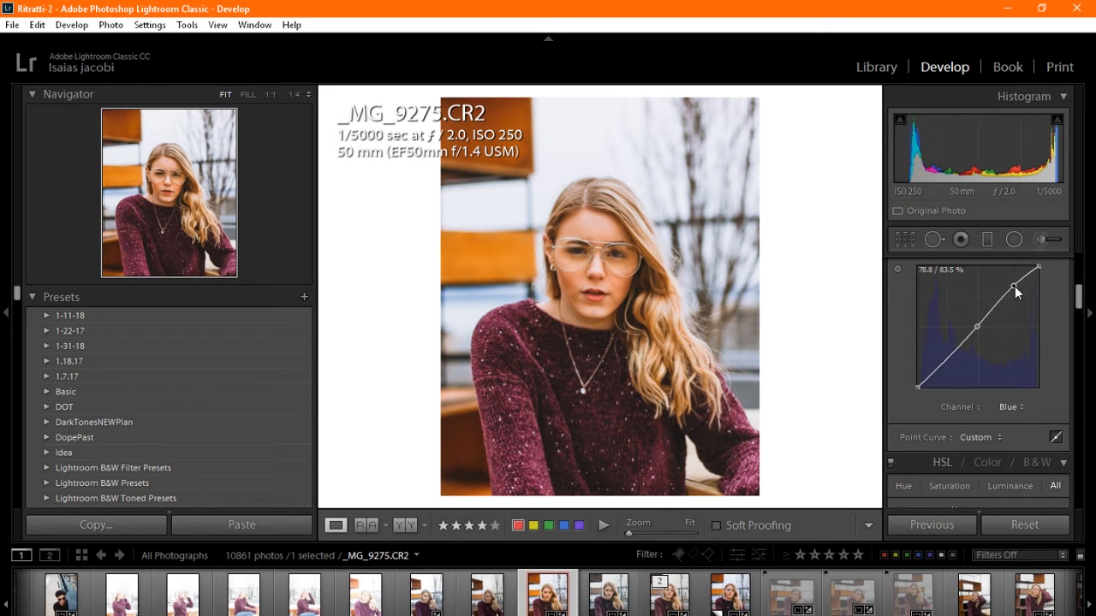
double_click(1015, 285)
Set the photo's Clarity to +33
left_click_drag(1080, 296, 1075, 282)
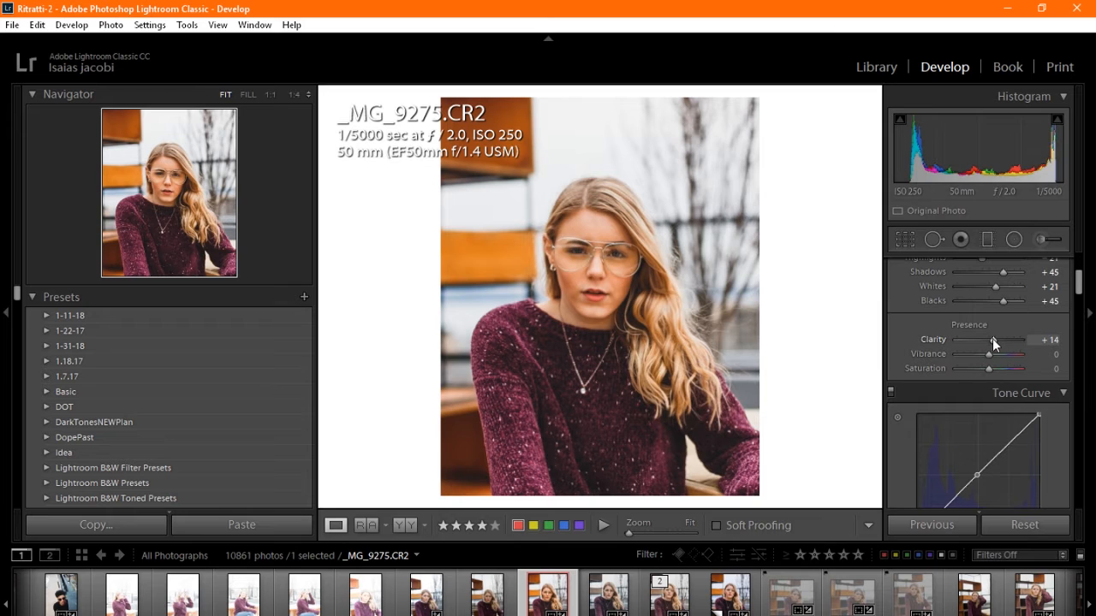
left_click_drag(993, 339, 998, 339)
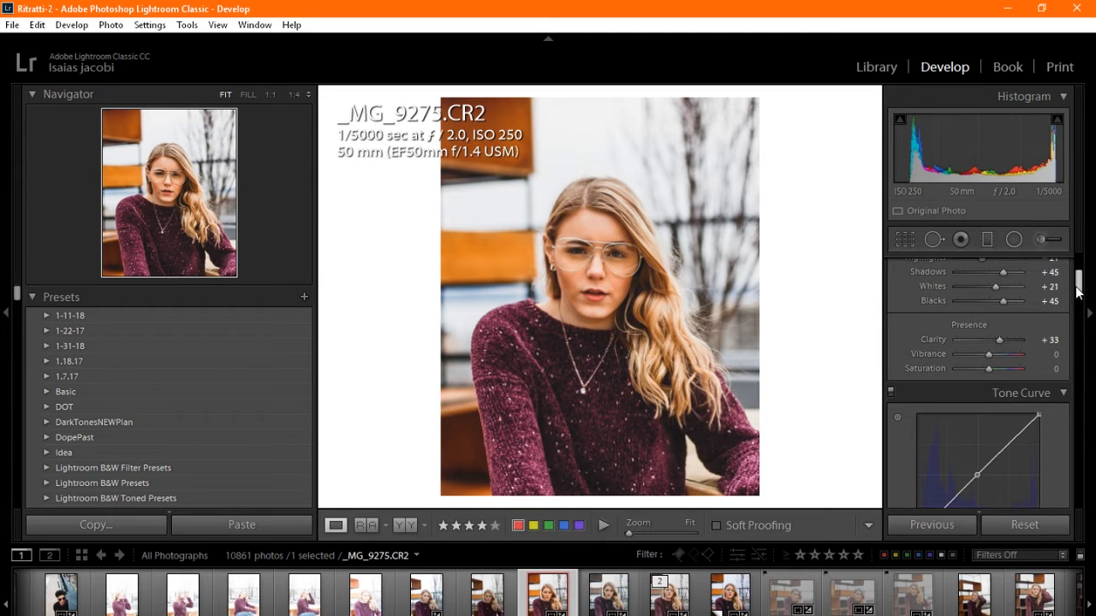
Return to the RGB tone curve, shift its highlight point toward the brighter tones and lower the shadow point slightly
left_click_drag(1076, 291, 1077, 299)
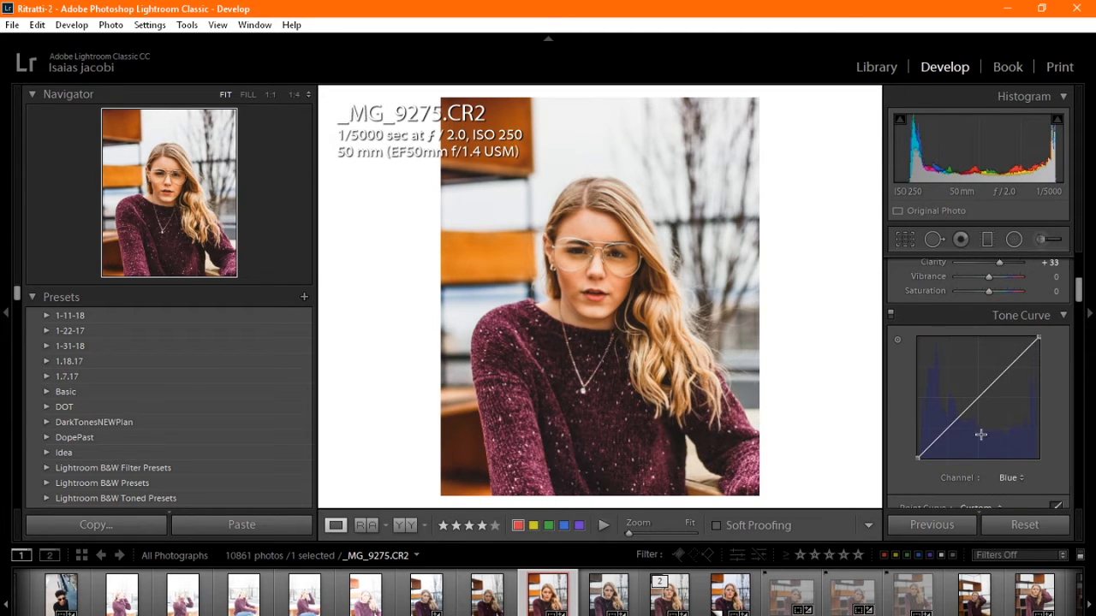
left_click(1011, 479)
left_click(993, 501)
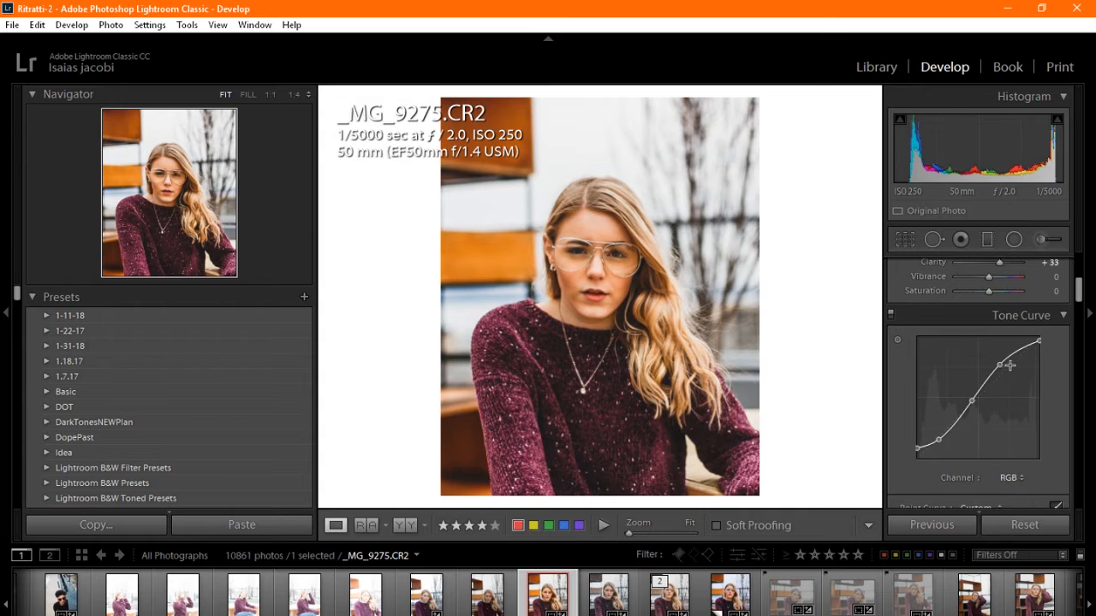
left_click_drag(999, 365, 1006, 367)
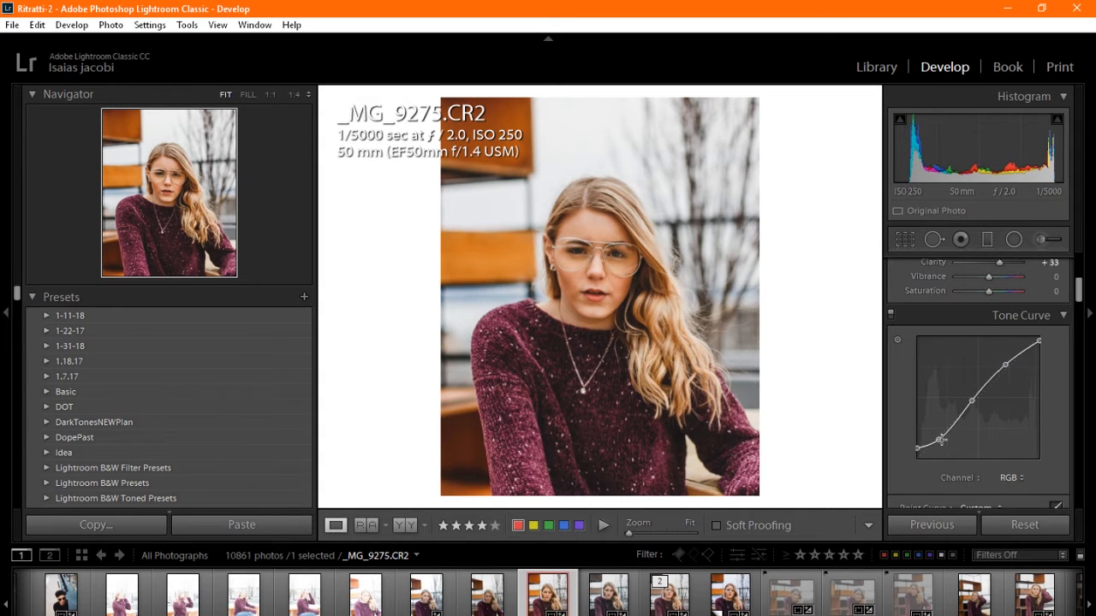
left_click_drag(939, 440, 939, 441)
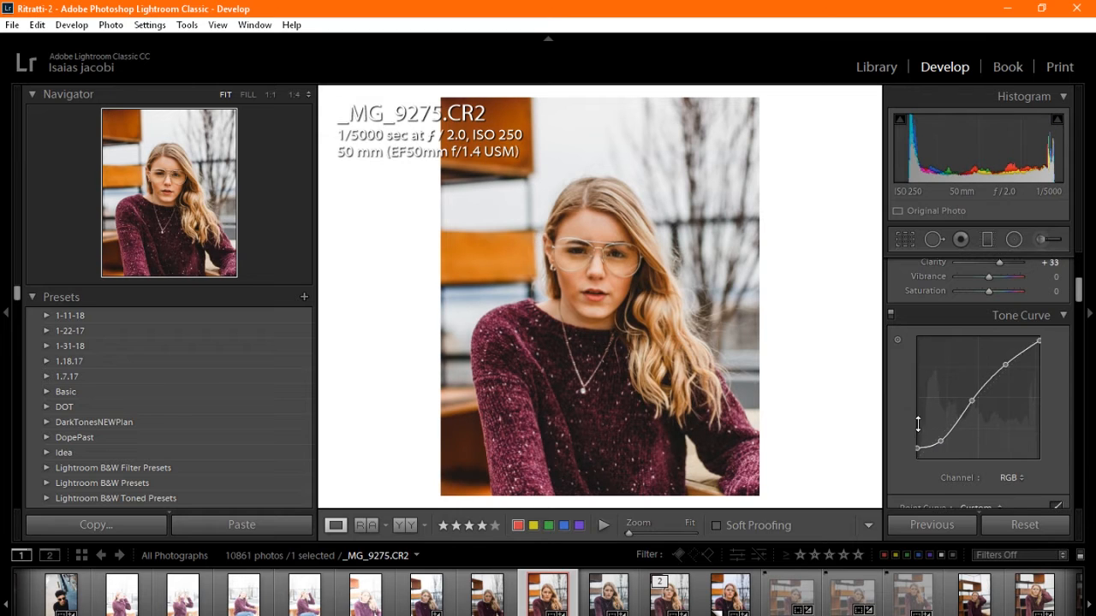
Tint the shadows blue in Split Toning with Hue 210 and Saturation 31
left_click_drag(1076, 291, 1091, 373)
scroll(975, 386, "up", 2)
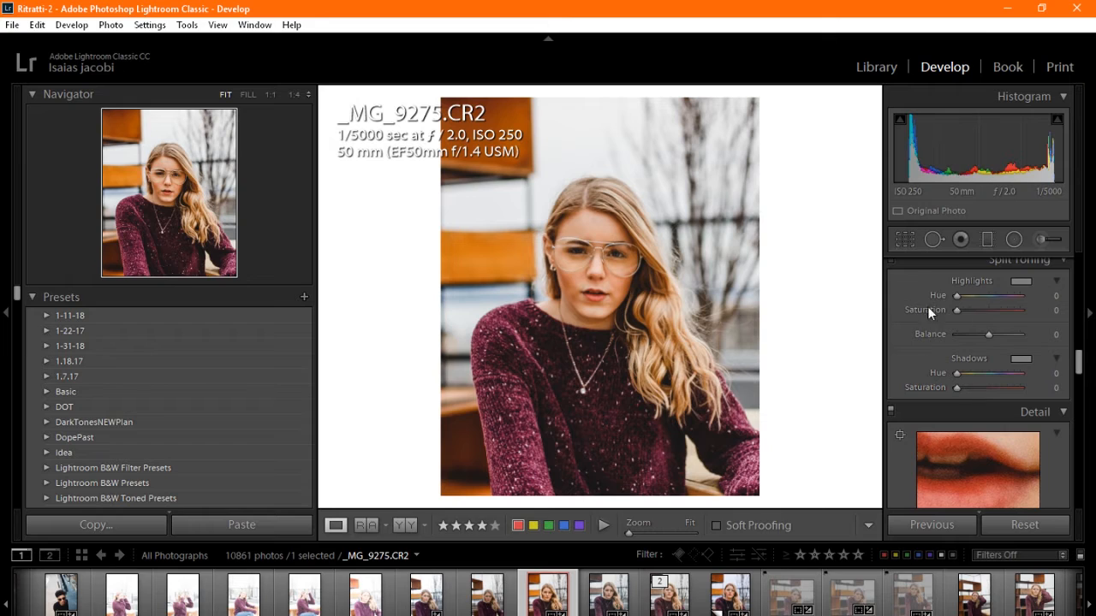
left_click_drag(995, 373, 980, 392)
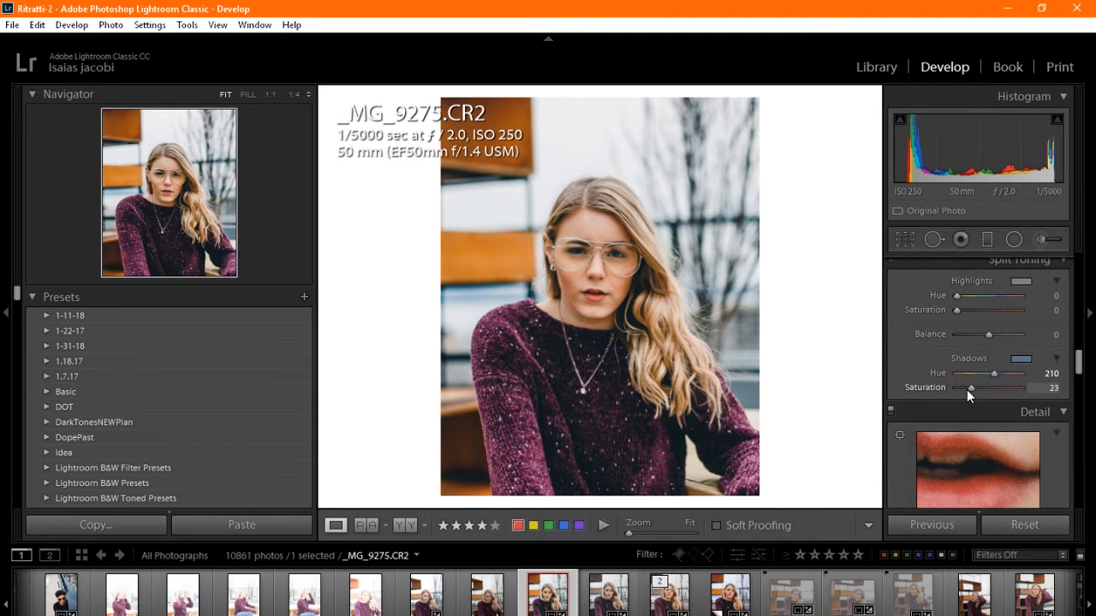
left_click_drag(966, 390, 973, 390)
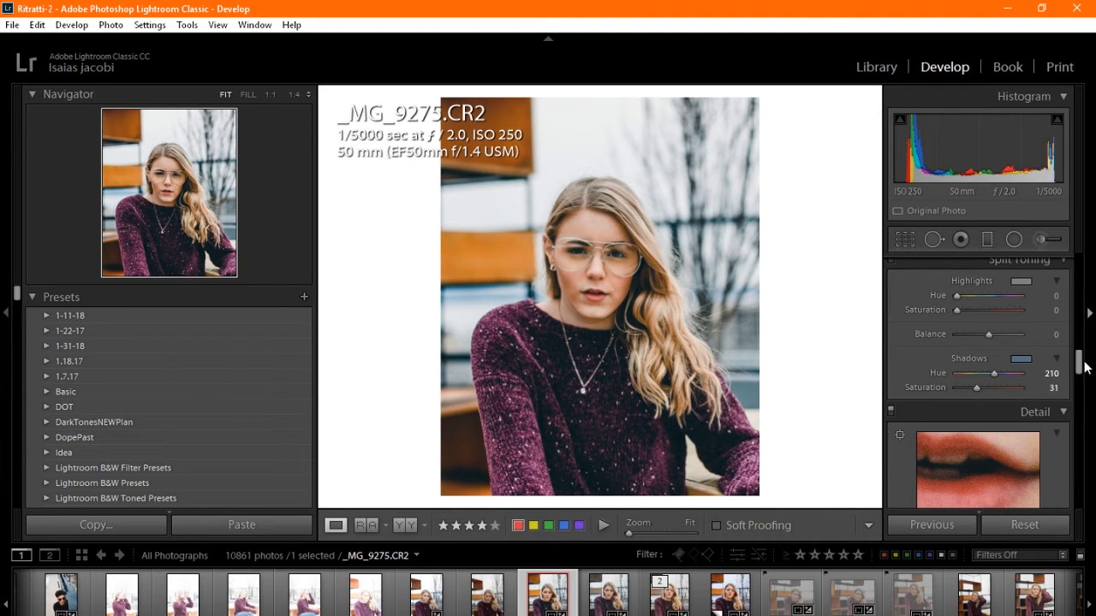
Try a blue highlight tint in Split Toning, ending with Hue 197 and Saturation 0
left_click_drag(1080, 362, 1069, 357)
left_click(993, 359)
left_click(988, 372)
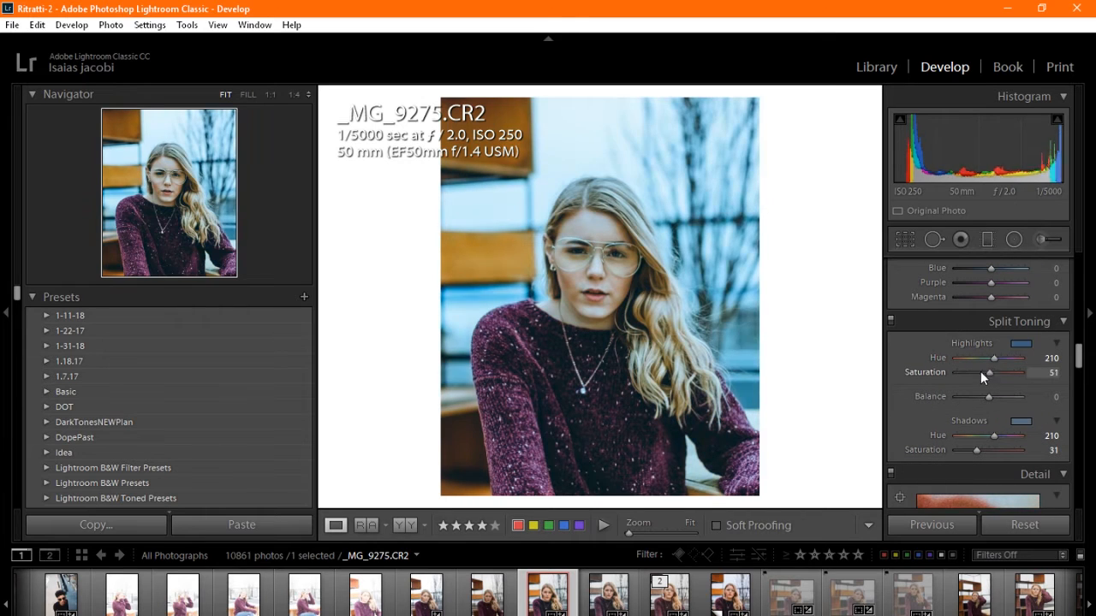
mouse_move(980, 371)
left_mouse_down()
mouse_move(963, 371)
mouse_move(988, 359)
mouse_move(965, 373)
mouse_move(954, 358)
mouse_move(991, 358)
left_mouse_up()
left_click_drag(965, 373, 956, 372)
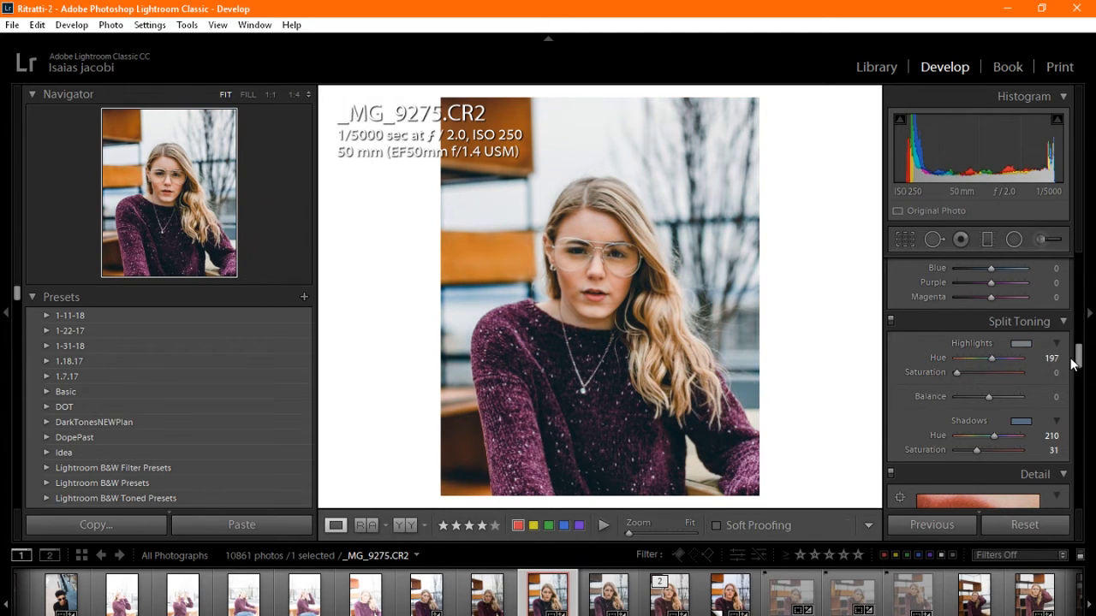
Try a small change to the Orange saturation in the HSL adjustments
left_click_drag(1076, 358, 1056, 326)
mouse_move(993, 384)
left_mouse_down()
mouse_move(1023, 385)
mouse_move(980, 382)
mouse_move(998, 383)
left_mouse_up()
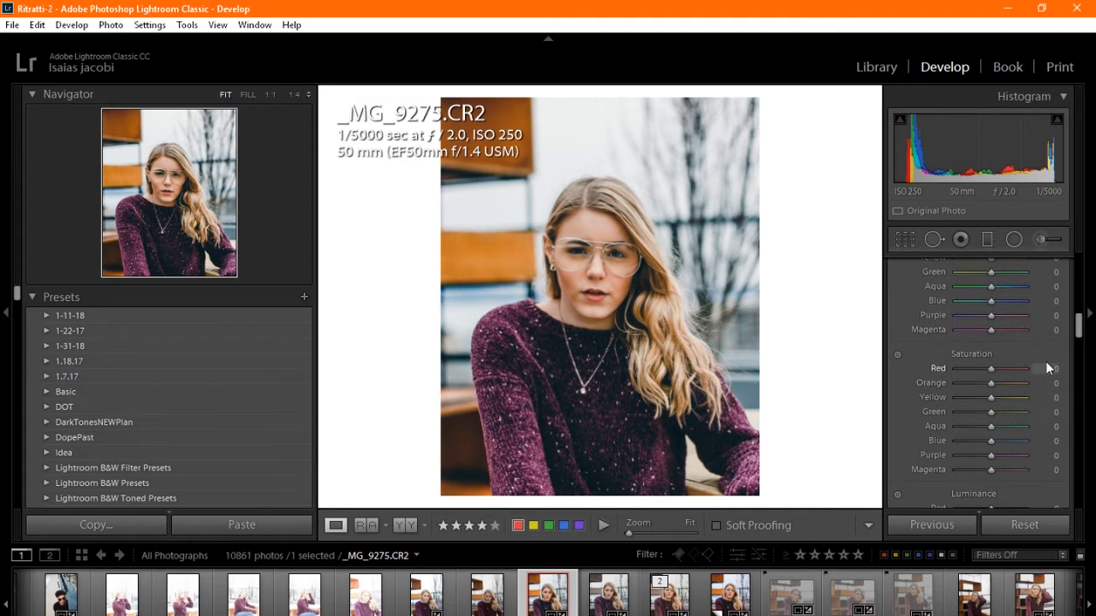
Reduce the photo's Clarity to +21 and try out the Exposure adjustment
left_click_drag(1078, 322, 1078, 274)
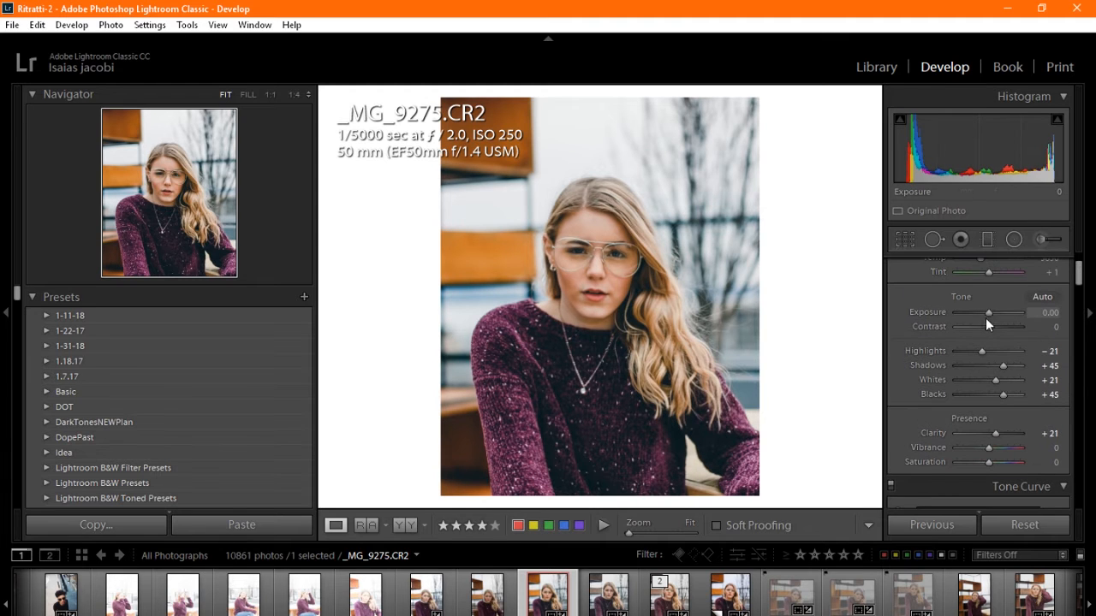
left_click_drag(987, 313, 987, 311)
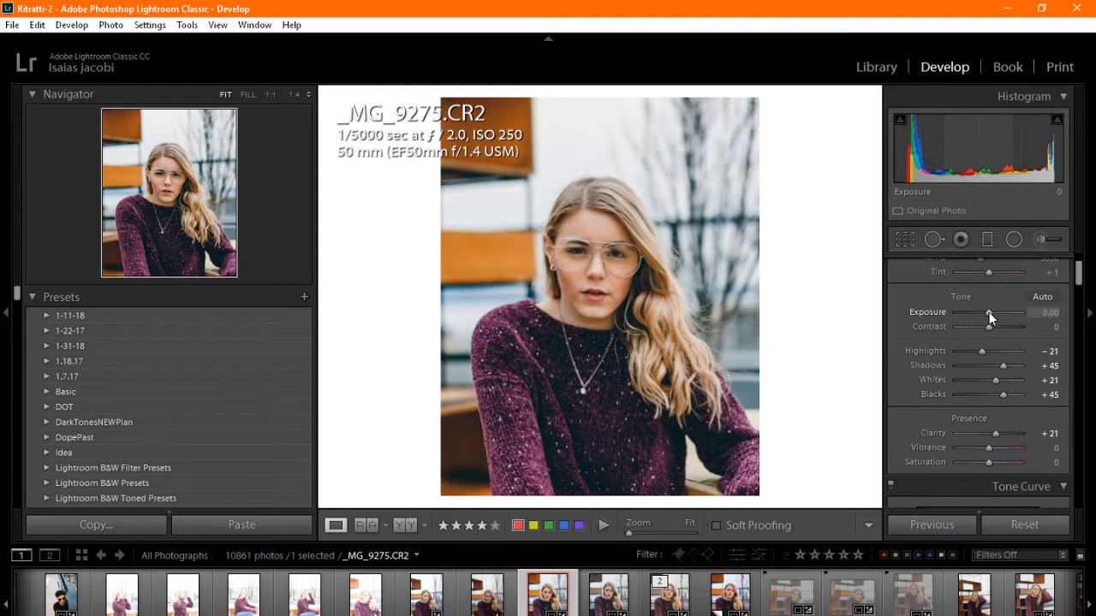
Try a Vibrance of +31 on the portrait and bring it back down
left_click(1070, 278)
scroll(1070, 278, "down", 3)
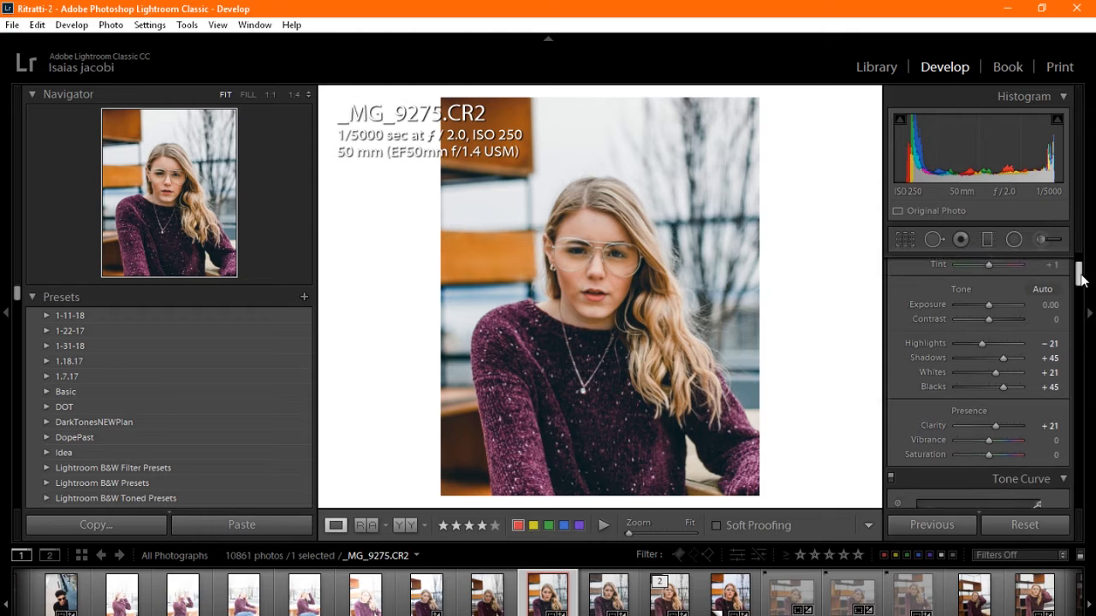
left_click_drag(999, 362, 990, 363)
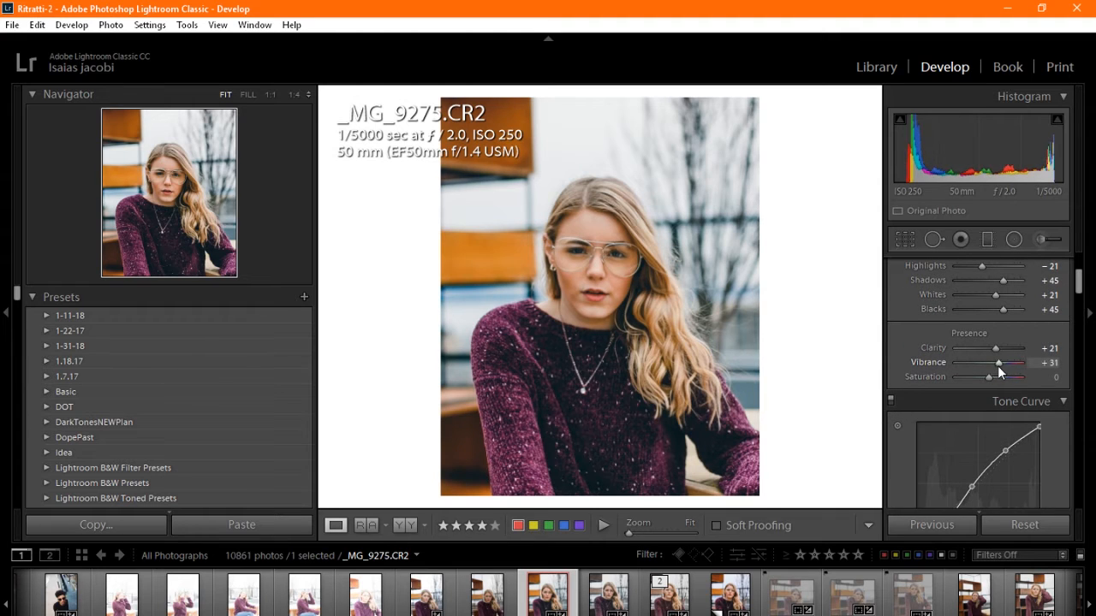
left_click_drag(1078, 276, 1079, 300)
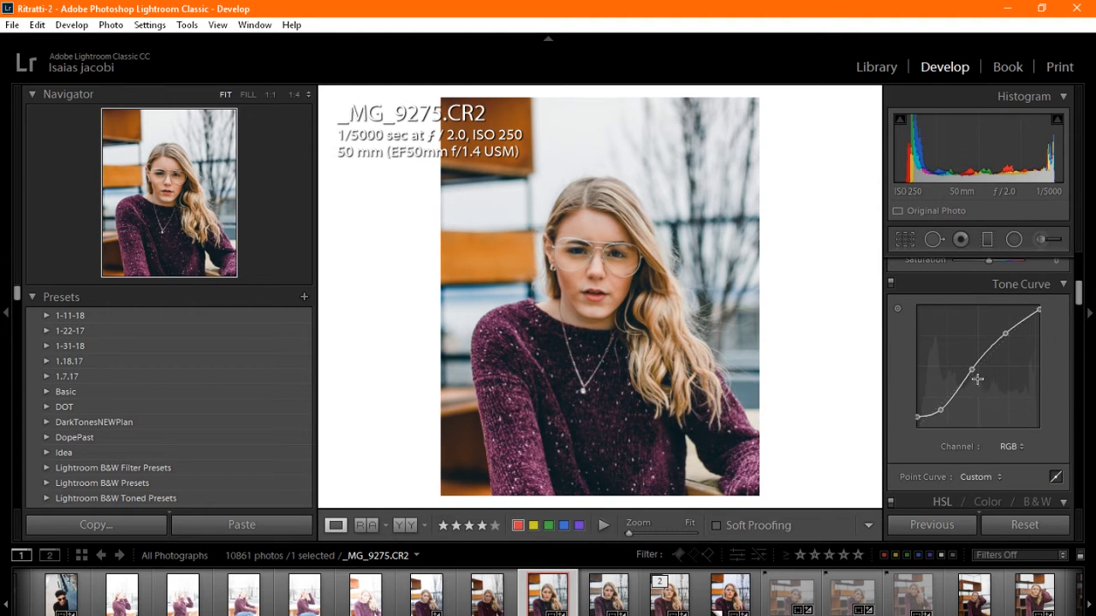
Nudge the RGB tone curve's upper point slightly up and left, and set the split-toning Shadows Saturation to 23
mouse_move(1005, 333)
left_mouse_down()
mouse_move(1000, 321)
mouse_move(1011, 325)
mouse_move(1000, 330)
left_mouse_up()
left_click_drag(1083, 295, 1083, 366)
left_click_drag(958, 380, 971, 380)
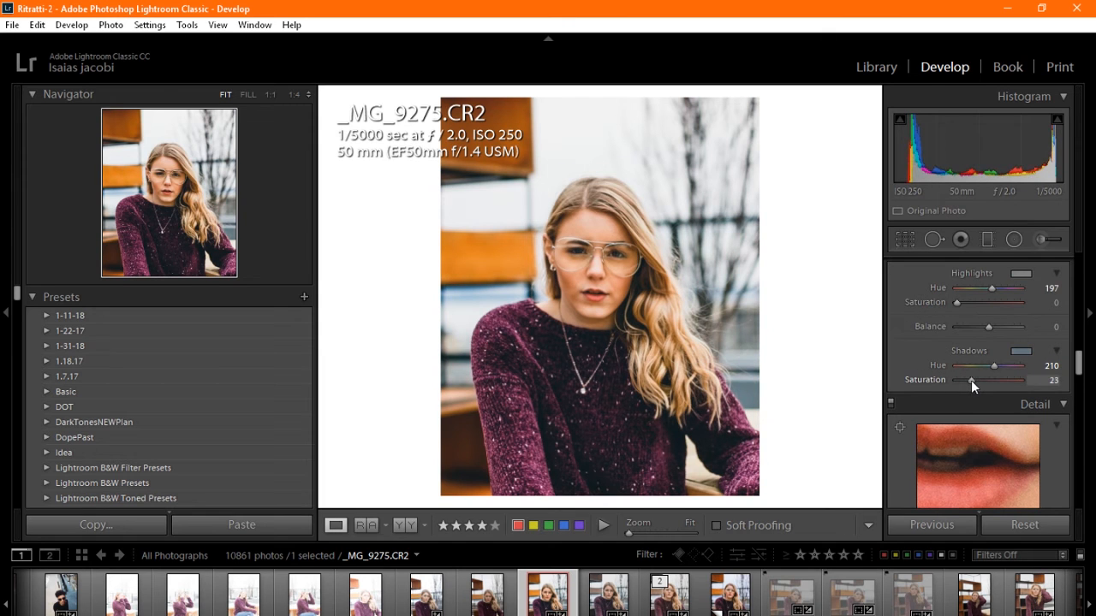
Examine the Red, Green and Blue channel tone curves of the edited portrait _MG_9277.CR2 / Copy 1
left_click_drag(1079, 363, 1079, 297)
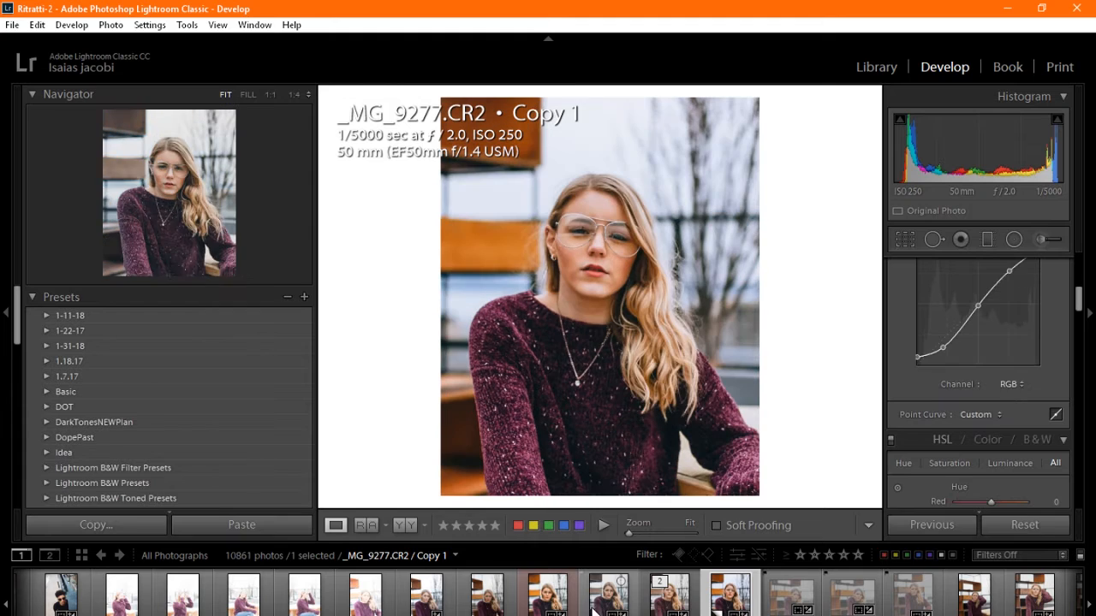
left_click(726, 602)
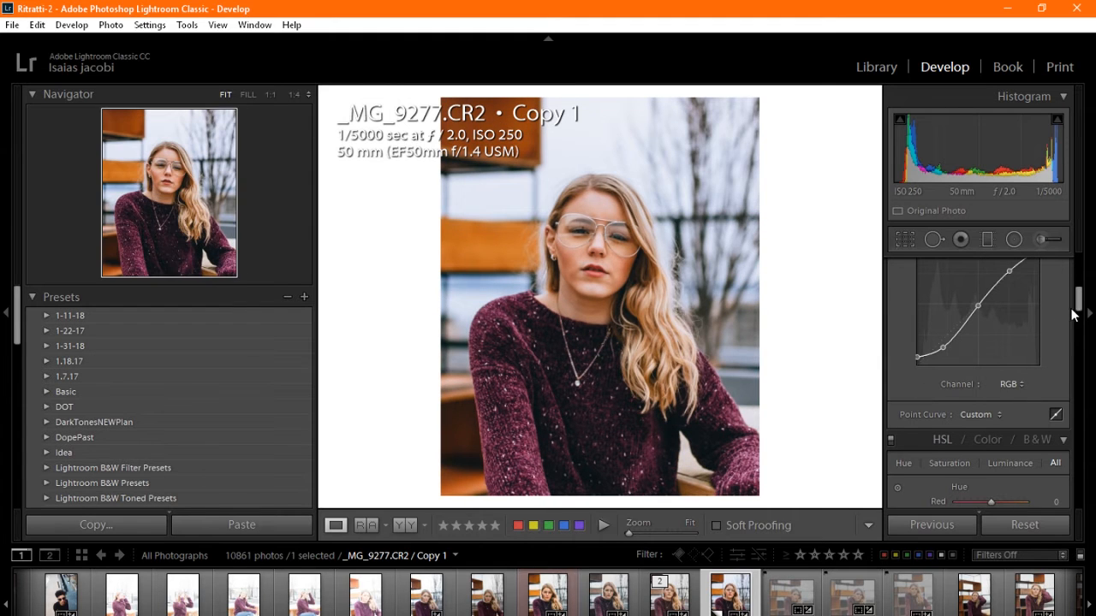
scroll(1074, 315, "up", 2)
left_click(1012, 437)
left_click(981, 472)
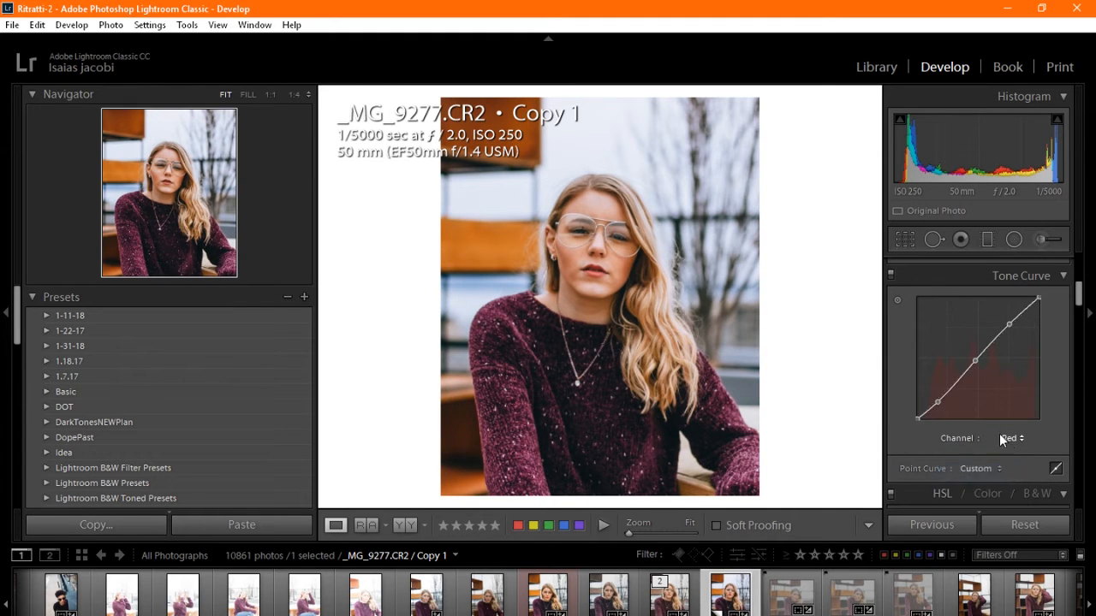
left_click(1001, 436)
left_click(997, 491)
left_click(1012, 439)
left_click(985, 508)
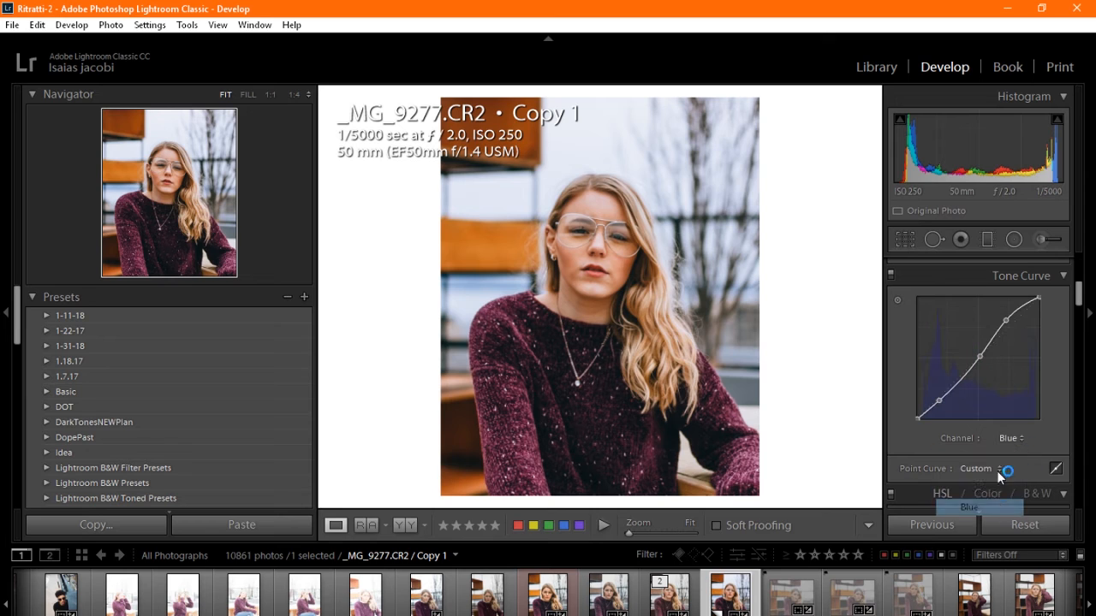
Return to _MG_9275.CR2 and shape its Blue channel curve into a gentle three-point S, with the upper point at 78.8 / 85.9 %
key("Left")
key("Left")
key("Left")
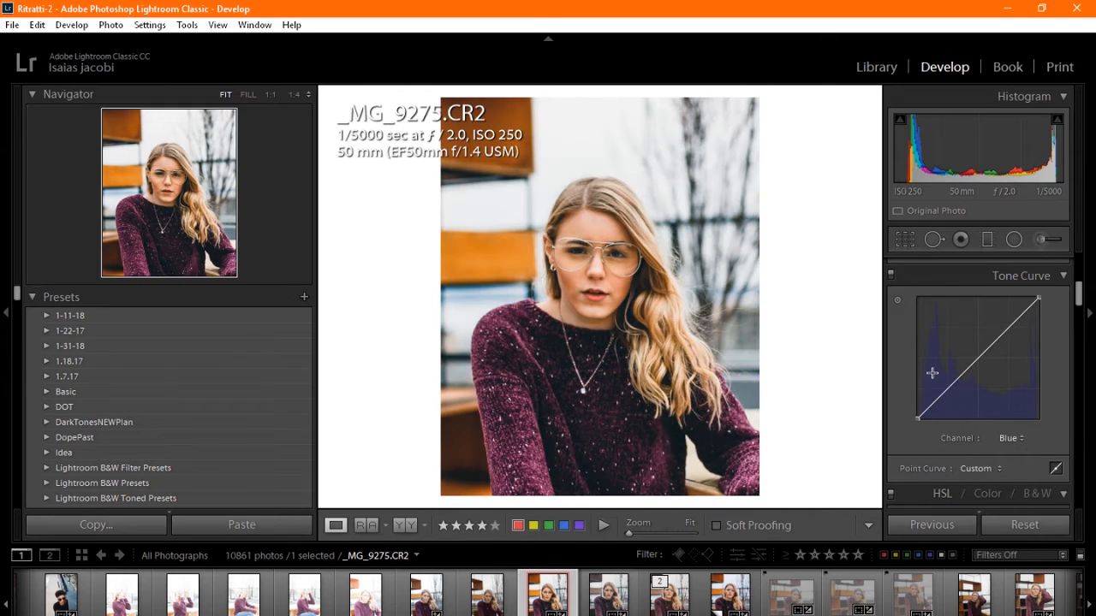
left_click(929, 408)
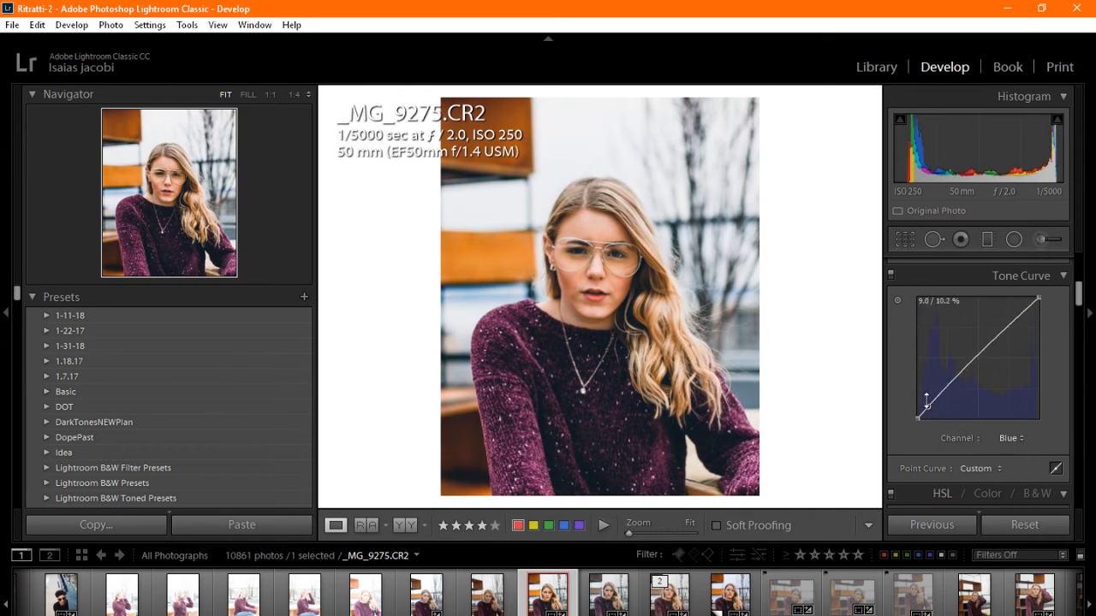
left_click(986, 349)
mouse_move(1016, 320)
left_mouse_down()
mouse_move(1016, 305)
mouse_move(1015, 315)
left_mouse_up()
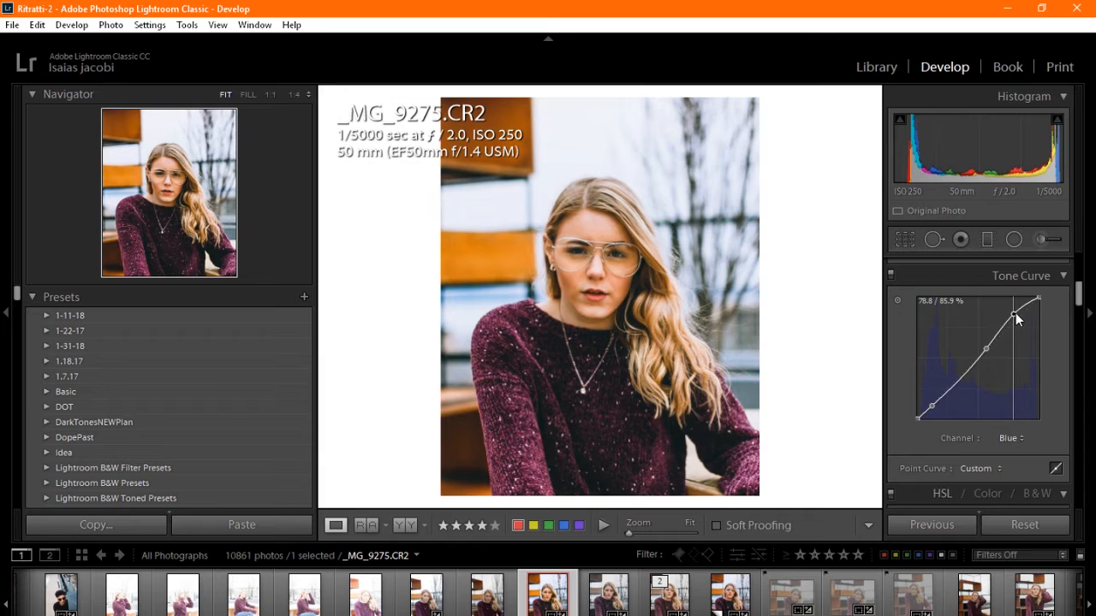
Try a three-point adjustment on the Green channel's tone curve and remove all its added points
left_click(972, 436)
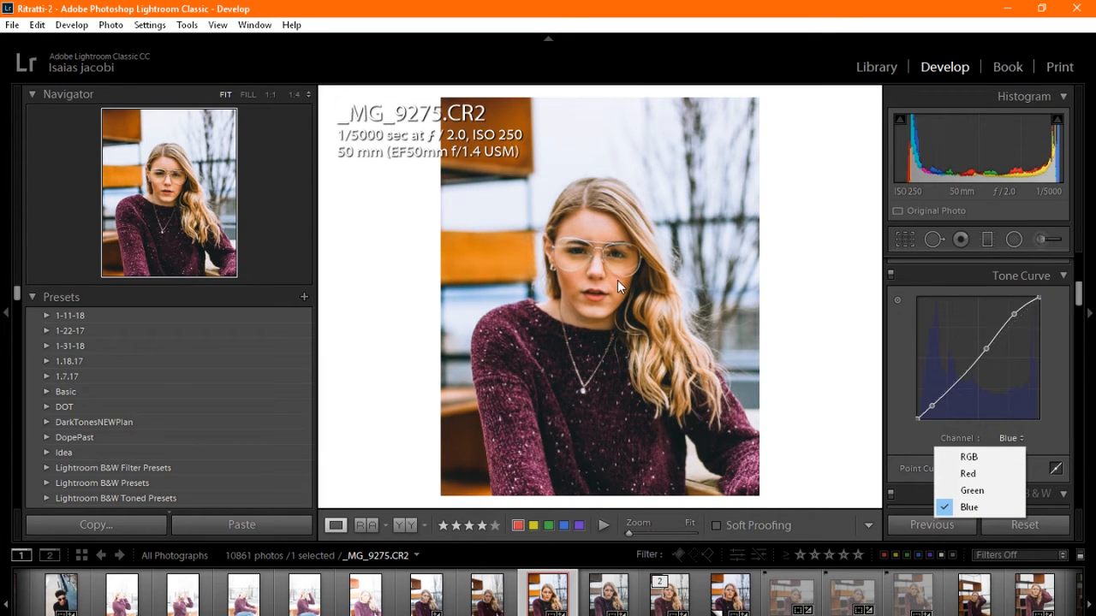
left_click(971, 490)
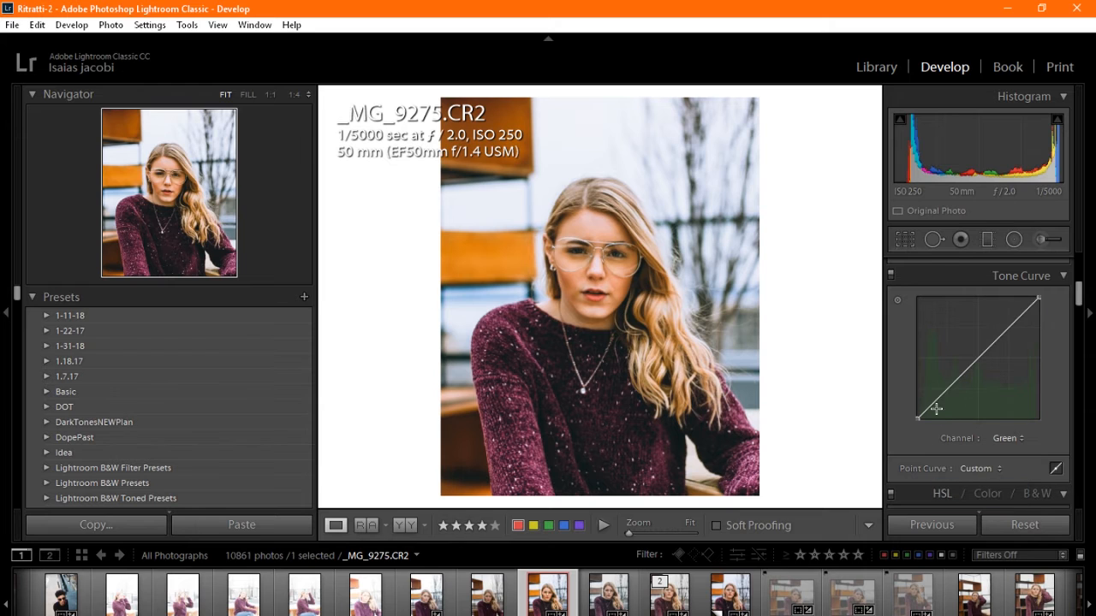
left_click_drag(937, 410, 927, 409)
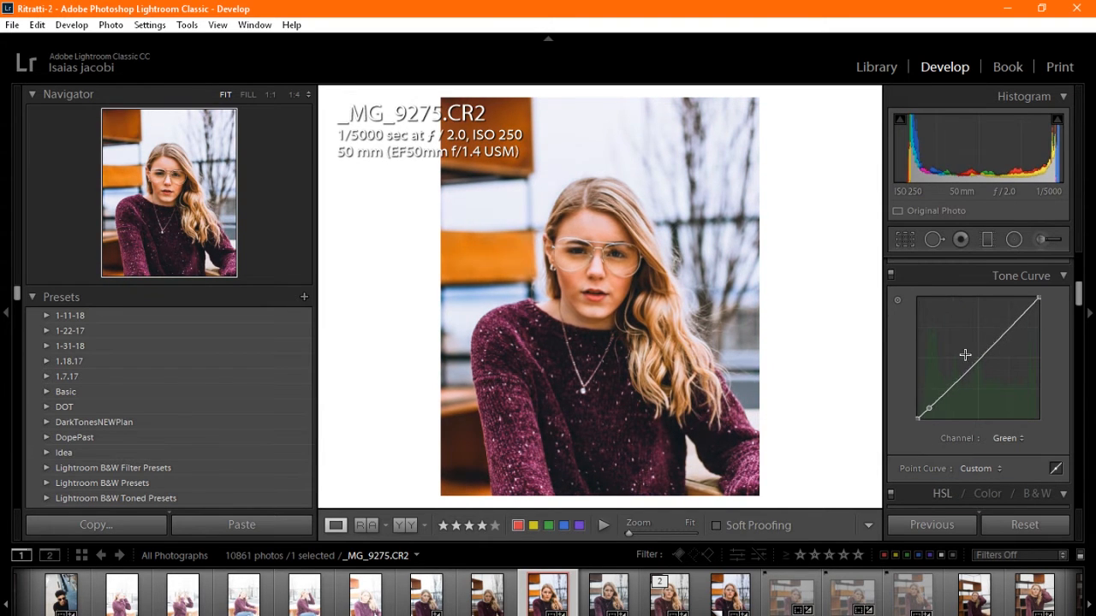
left_click_drag(966, 356, 1017, 321)
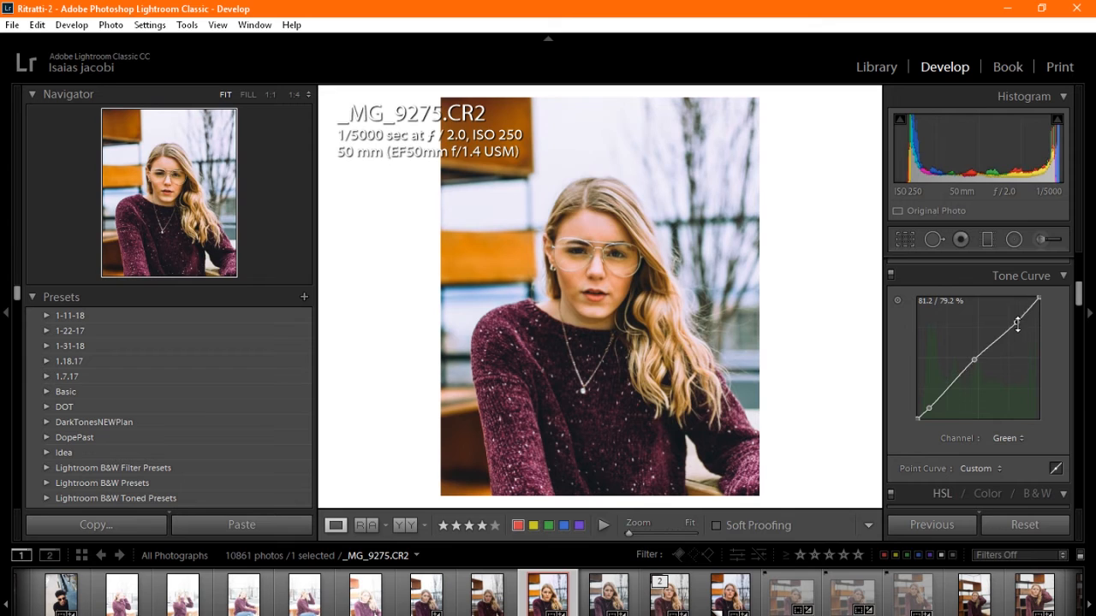
double_click(1017, 321)
left_click_drag(976, 362, 975, 364)
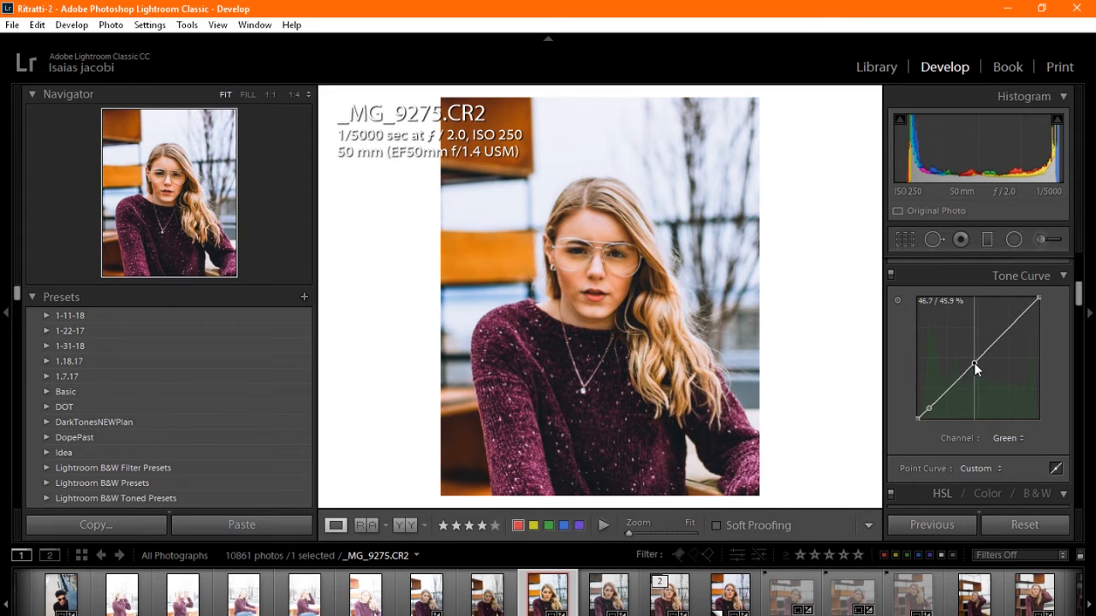
double_click(975, 364)
double_click(927, 411)
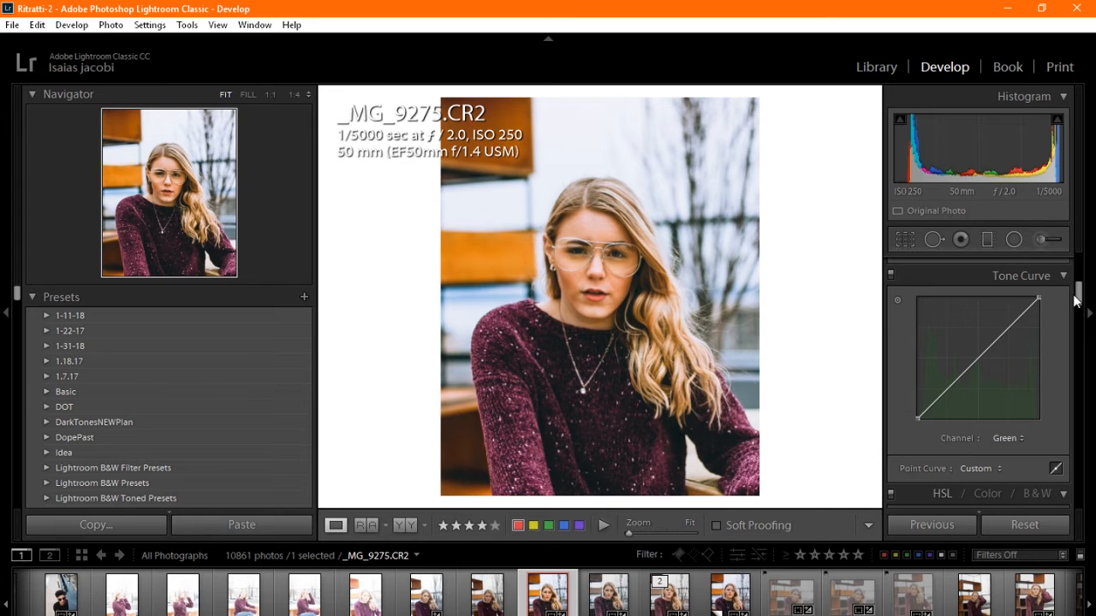
Try an Adjustment Brush stroke beside the portrait with Saturation -100, varying its Temp and moving Tint to about -70
scroll(1070, 294, "up", 3)
left_click(1046, 236)
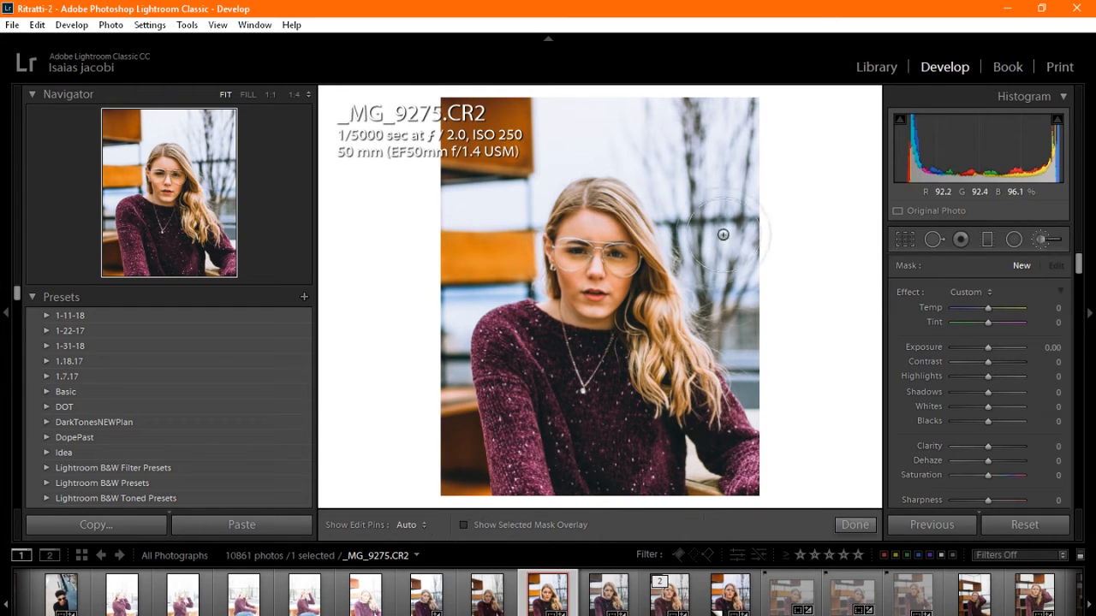
left_click(791, 177)
left_click_drag(988, 475, 934, 473)
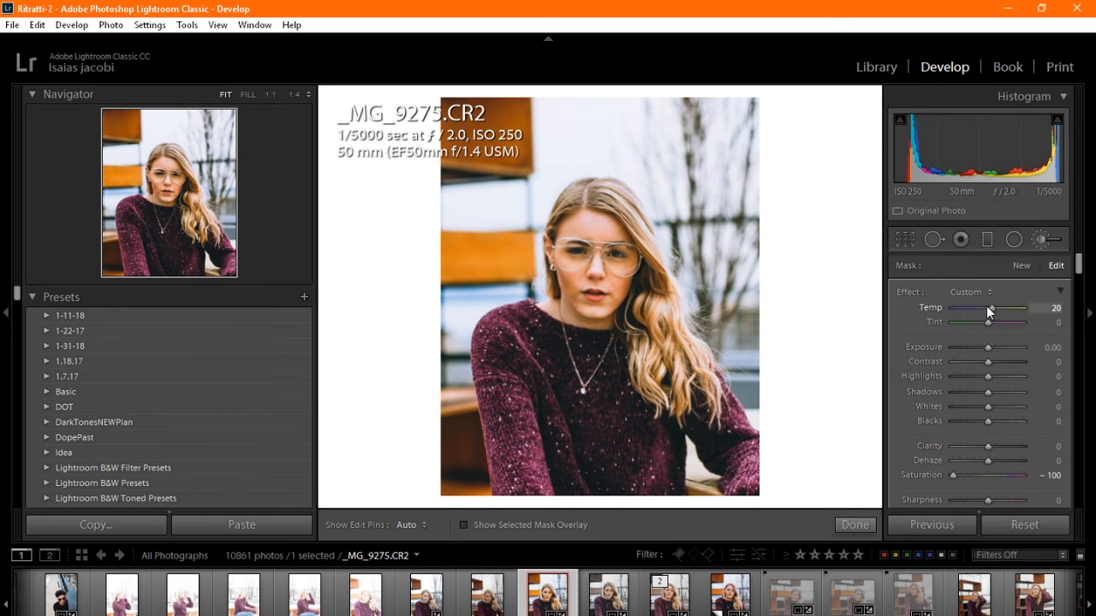
left_click_drag(987, 306, 975, 306)
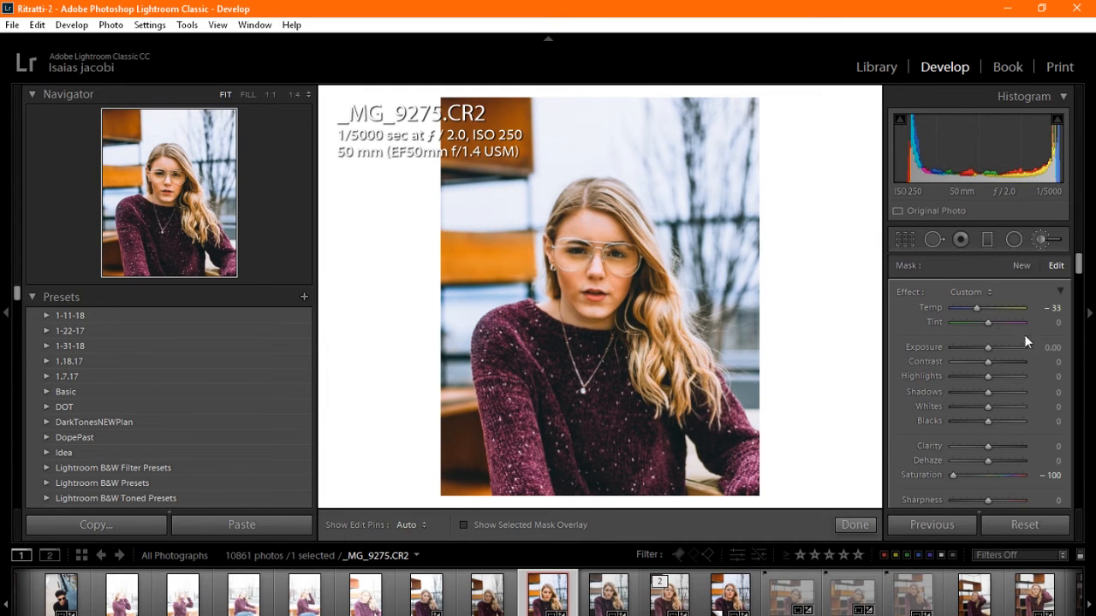
left_click_drag(1021, 310, 1040, 322)
left_click_drag(953, 321, 963, 319)
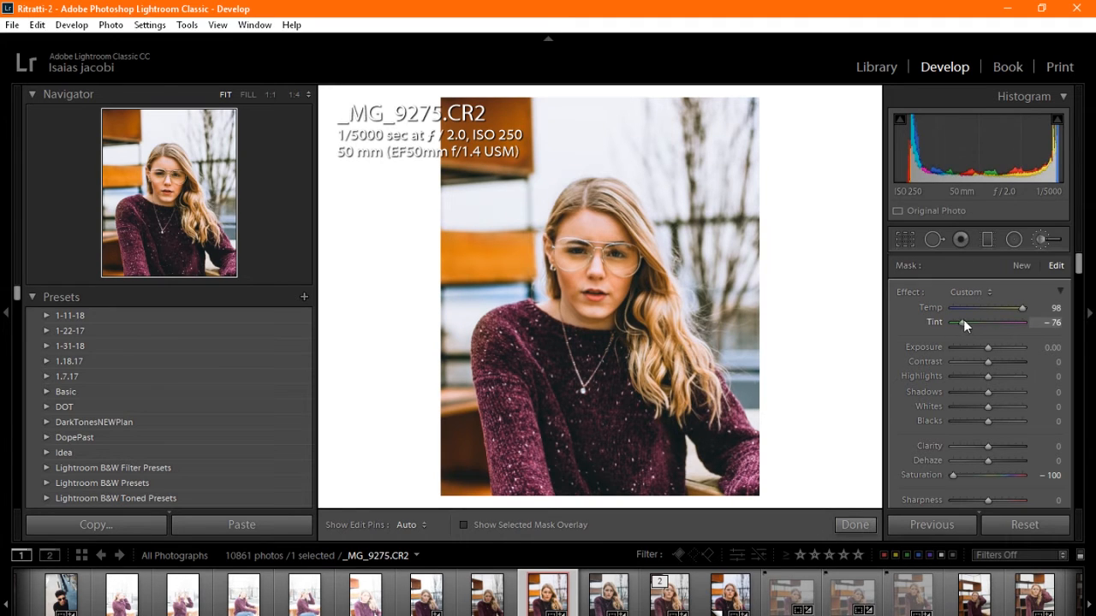
double_click(1023, 309)
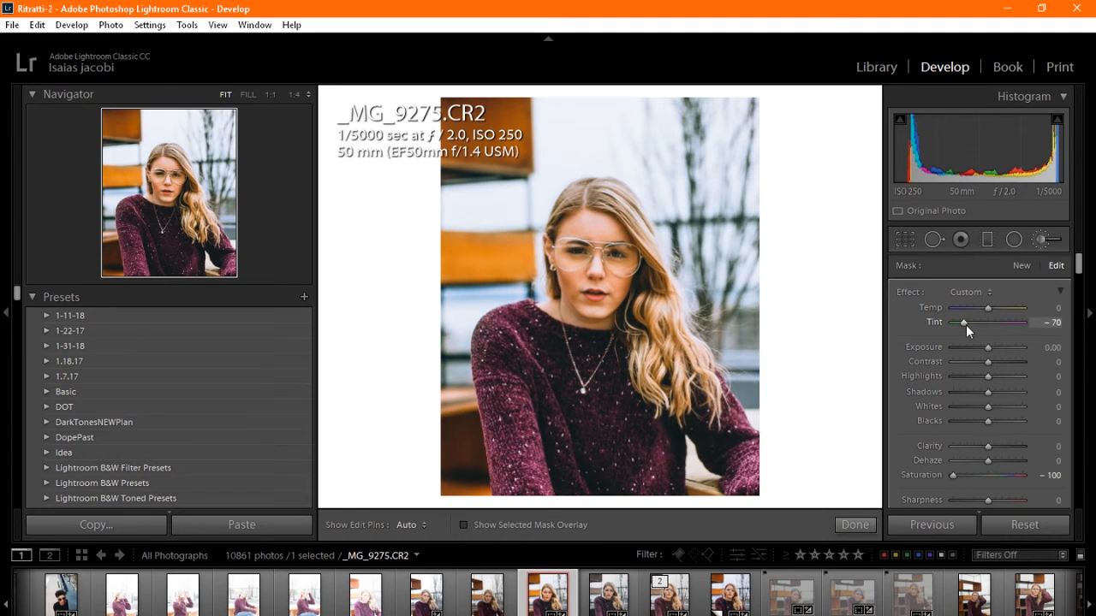
left_click(1041, 241)
Set the Blue Primary Saturation to +21 in the camera calibration, trying out Blue Primary Hue and Red Primary Saturation as well
left_click_drag(1080, 273, 1091, 515)
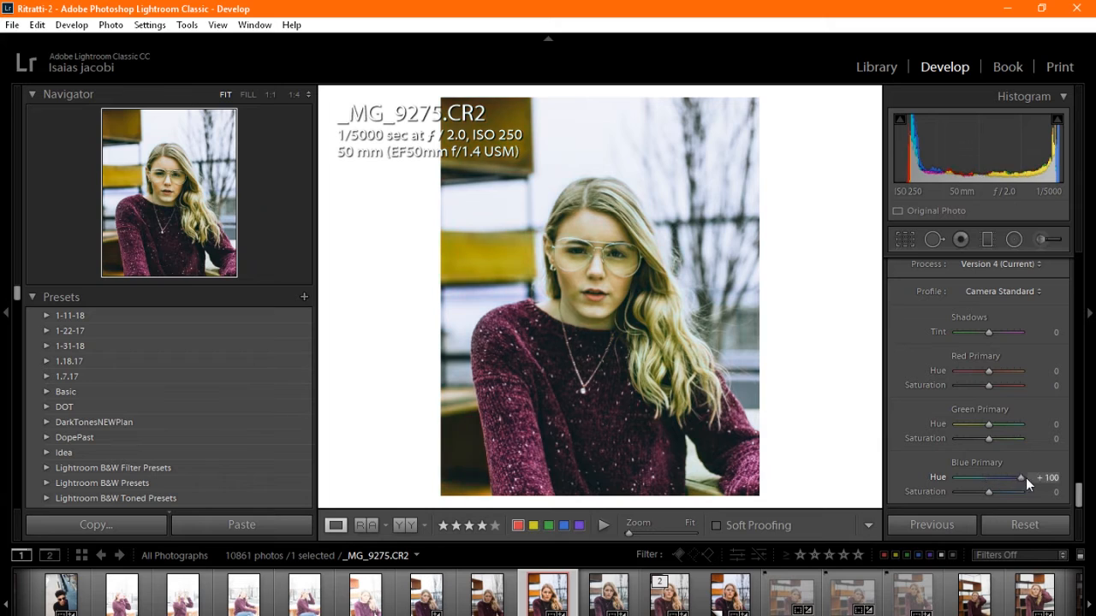
left_click_drag(990, 494, 997, 497)
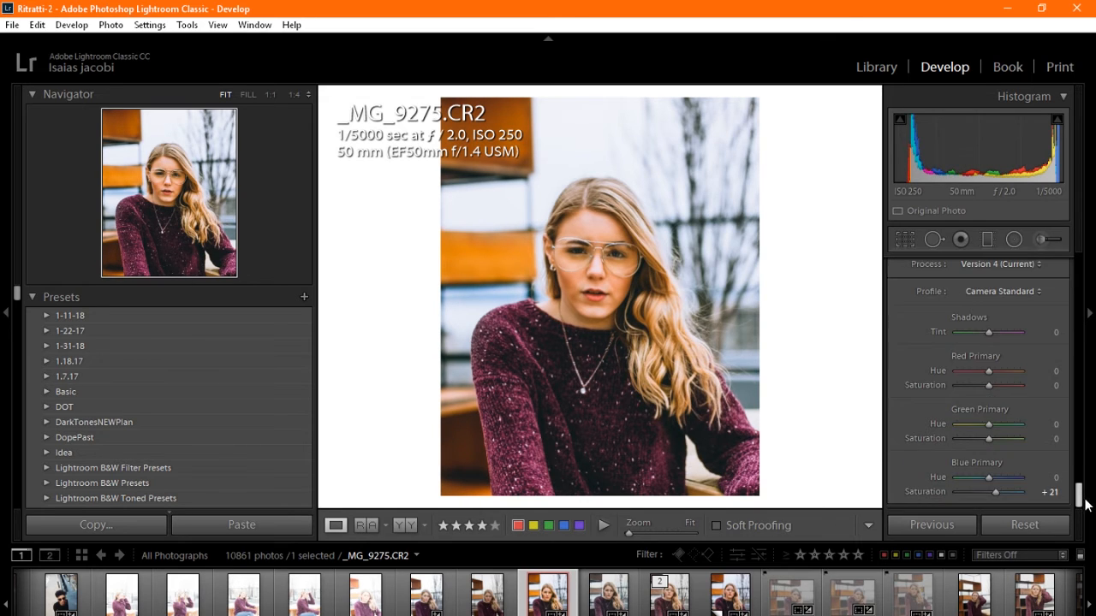
mouse_move(994, 387)
left_mouse_down()
mouse_move(968, 389)
mouse_move(996, 393)
mouse_move(979, 393)
left_mouse_up()
double_click(978, 391)
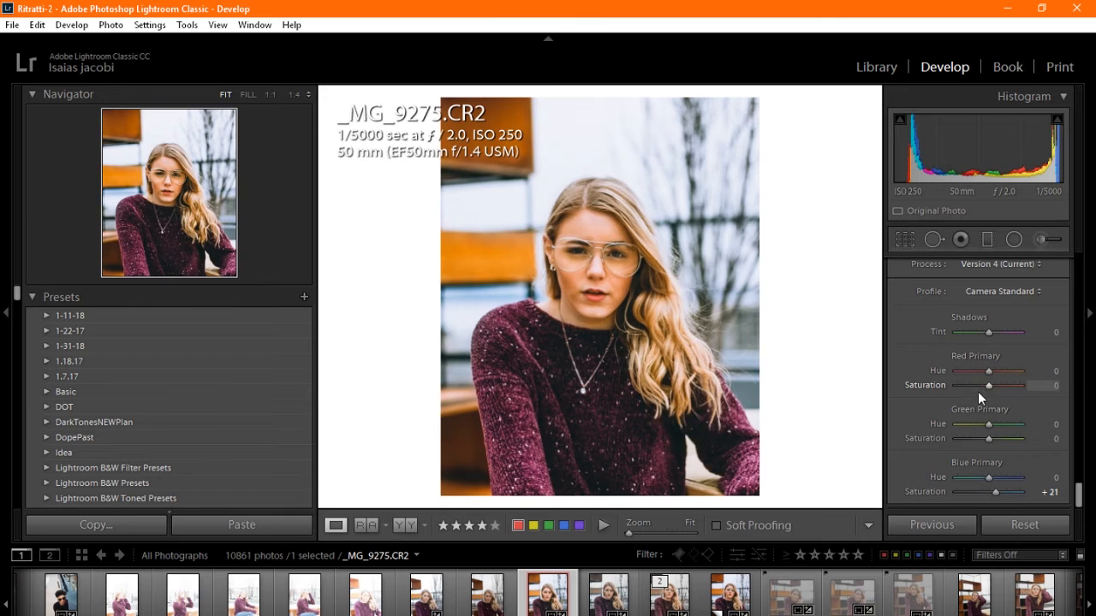
Compare the portrait before and after the edits several times
key("backslash")
key("backslash")
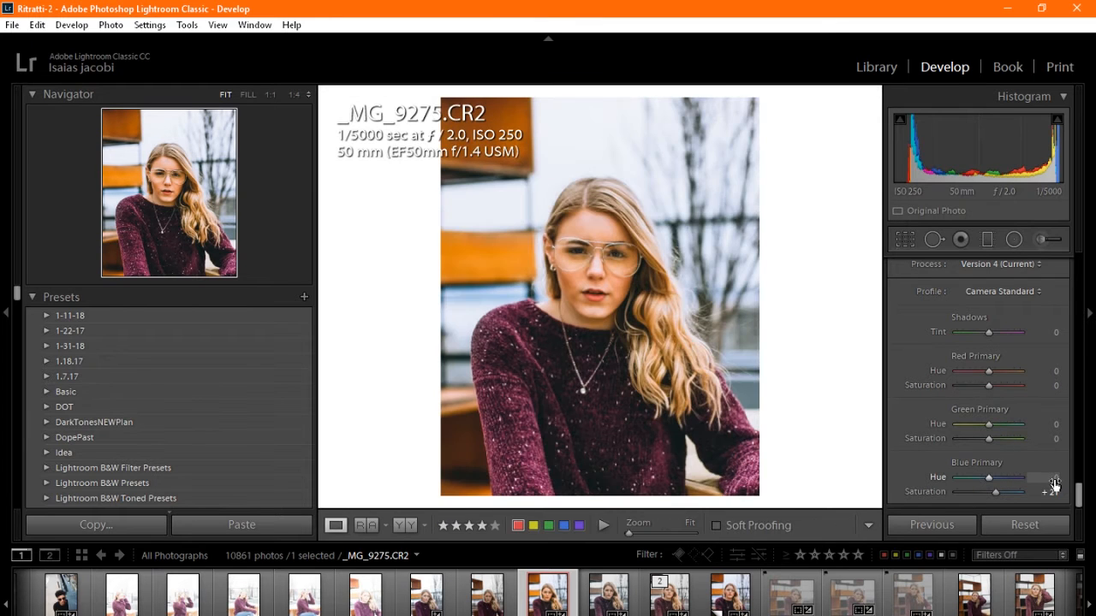
key("backslash")
key("backslash")
key("backslash")
key("backslash")
Raise Shadows to +55 and Blacks to +52 in the Basic tone adjustments, comparing with the unedited photo
left_click_drag(1076, 495, 1076, 271)
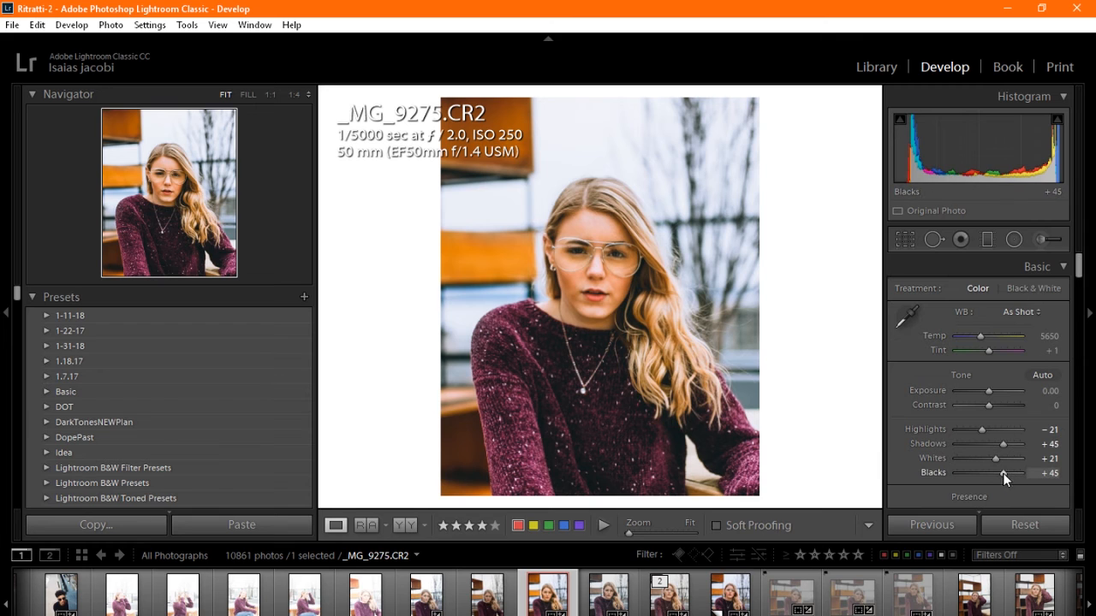
left_click_drag(1005, 473, 1009, 476)
key("backslash")
key("backslash")
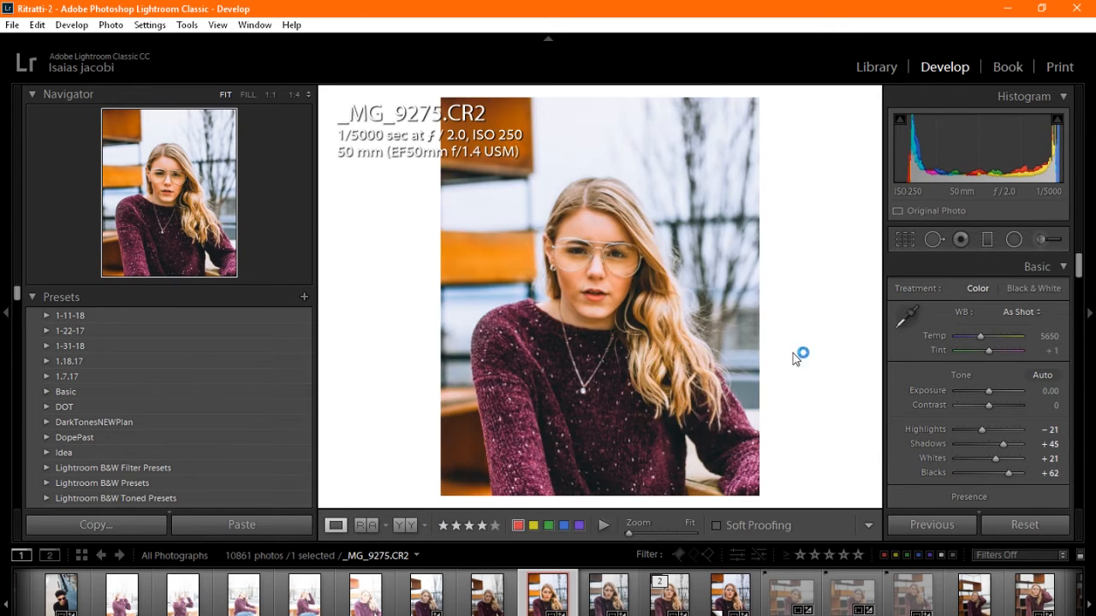
mouse_move(1003, 443)
left_mouse_down()
mouse_move(1022, 445)
mouse_move(1006, 446)
left_mouse_up()
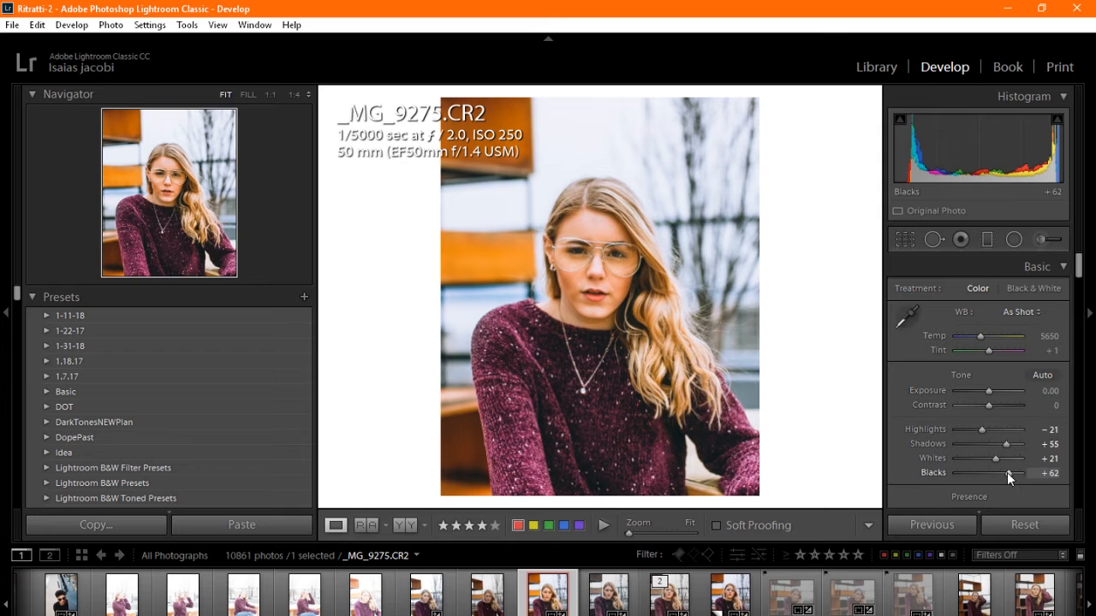
left_click_drag(1007, 473, 1004, 473)
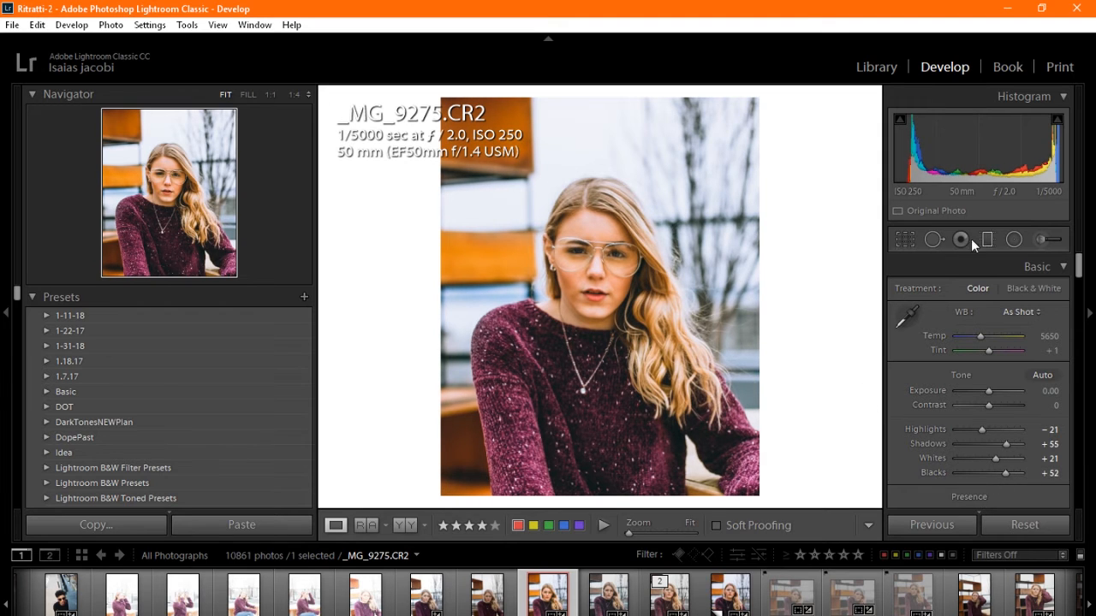
left_click(903, 240)
left_click(944, 262)
left_click(1050, 241)
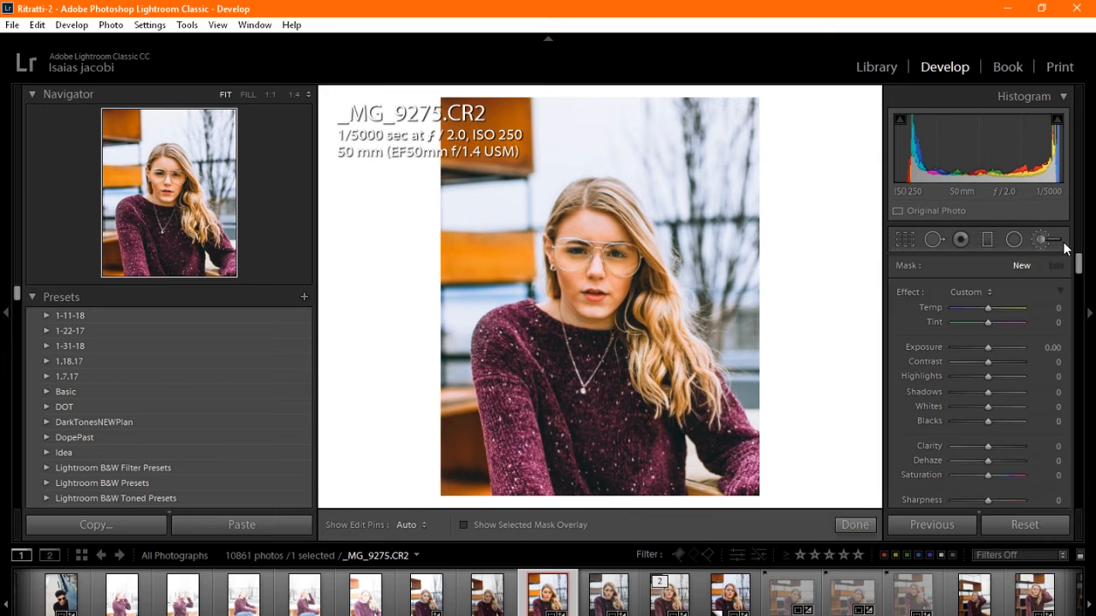
left_click(1058, 241)
Try HSL Saturation values of -38 for Red, -33 for Orange and -29 for Yellow
left_click_drag(1078, 274, 1079, 337)
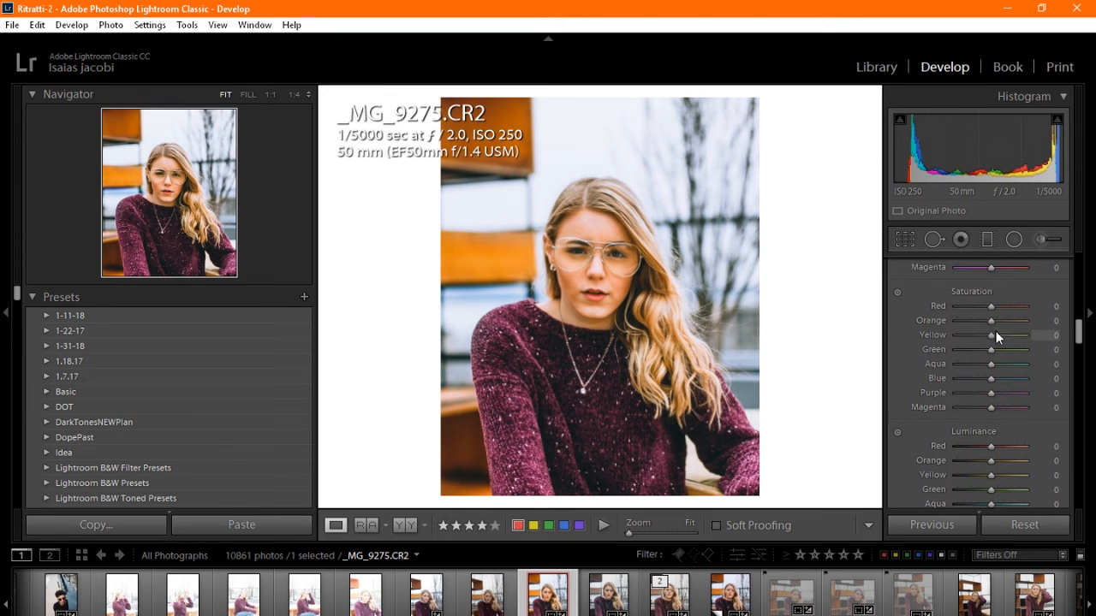
mouse_move(991, 321)
left_mouse_down()
mouse_move(1024, 320)
mouse_move(988, 322)
left_mouse_up()
left_click(980, 334)
left_click(980, 320)
left_click(977, 305)
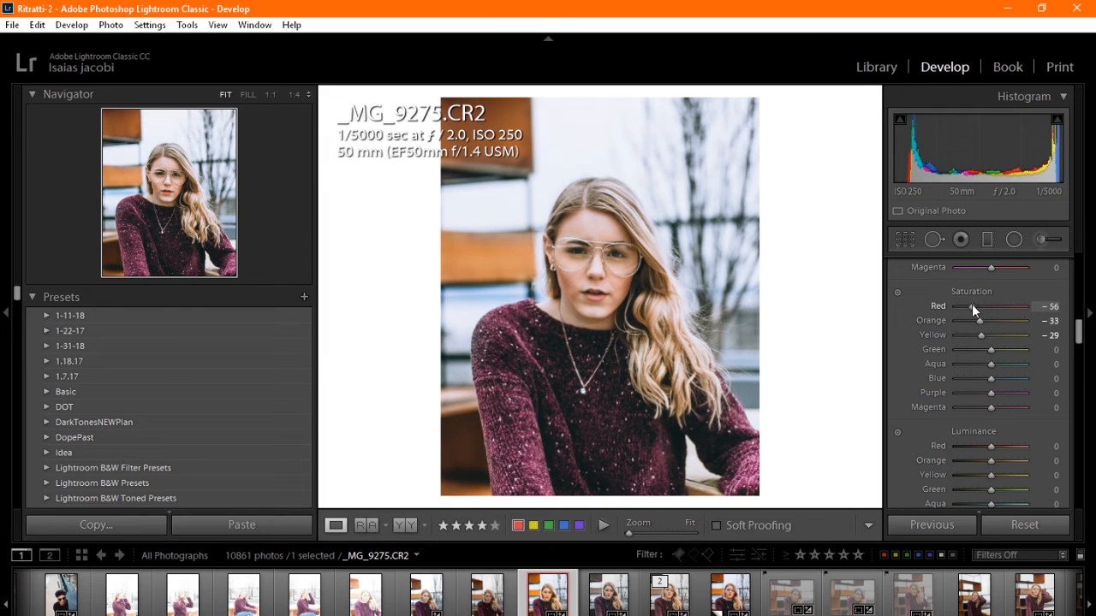
Set the HSL Saturation to -78 for Green, -87 for Aqua and -73 for Blue, leaving Purple at 0
left_click(960, 364)
left_click(966, 379)
left_click(964, 350)
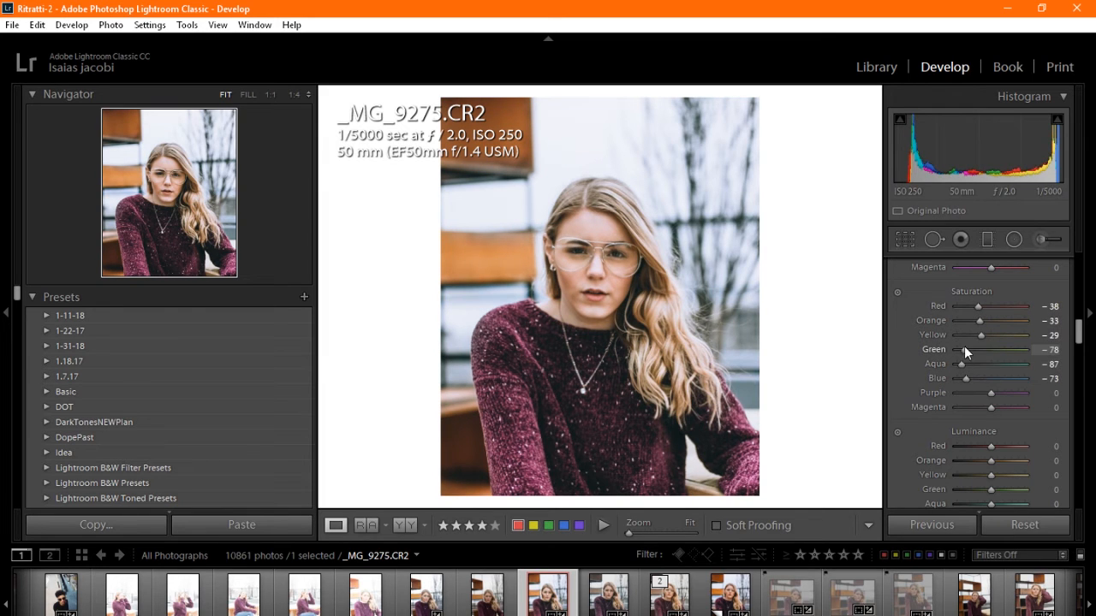
left_click(970, 393)
double_click(971, 393)
Set the HSL Saturation to -4 for Red, -16 for Orange and -7 for Yellow
left_click(990, 321)
double_click(982, 335)
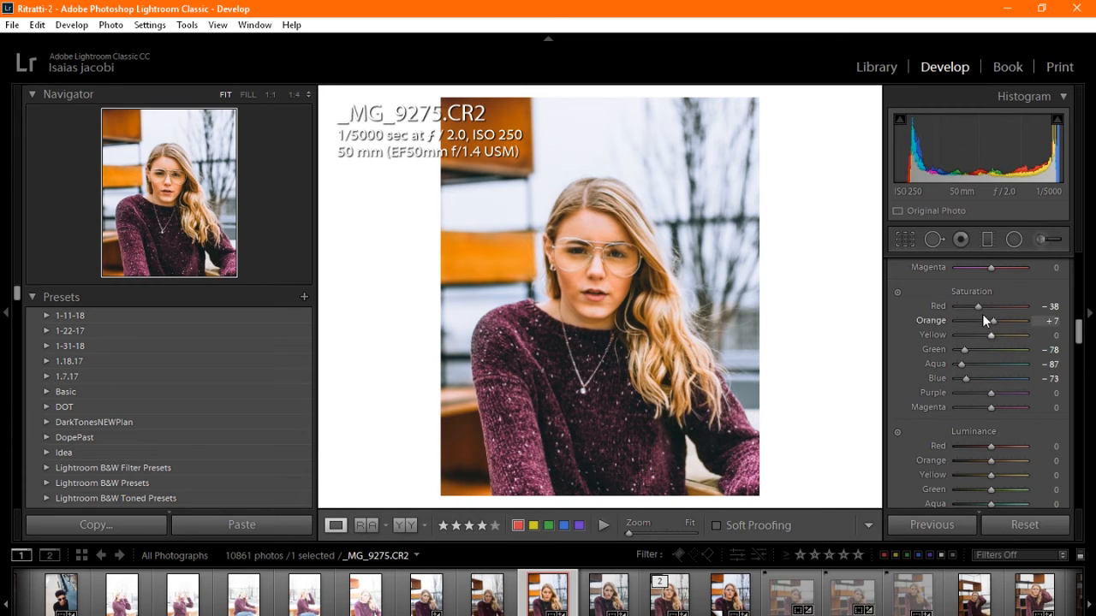
left_click(981, 307)
left_click(980, 321)
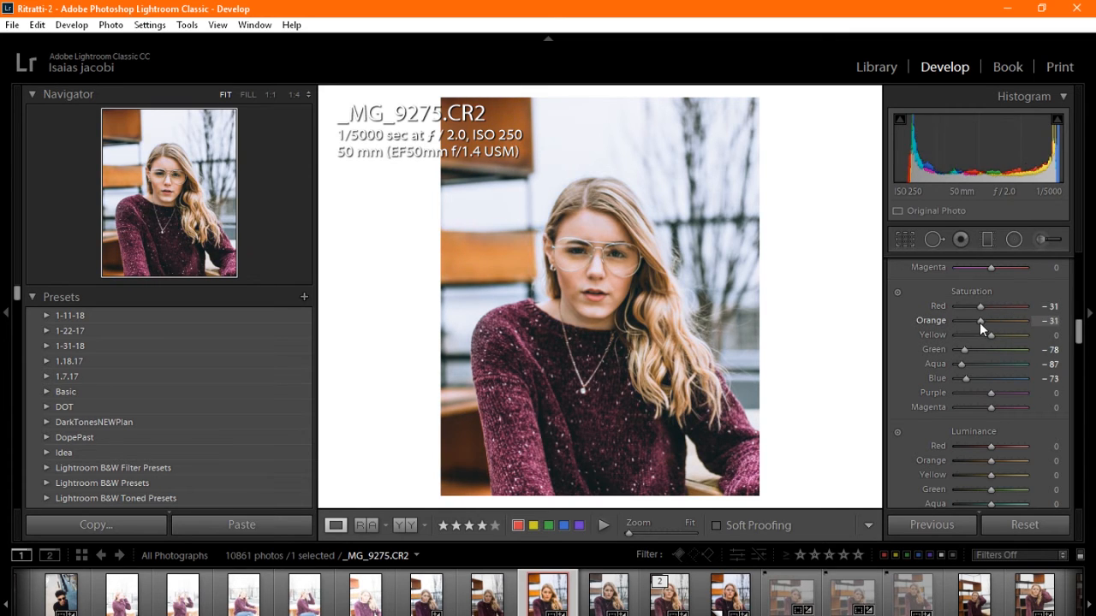
left_click_drag(981, 334, 991, 312)
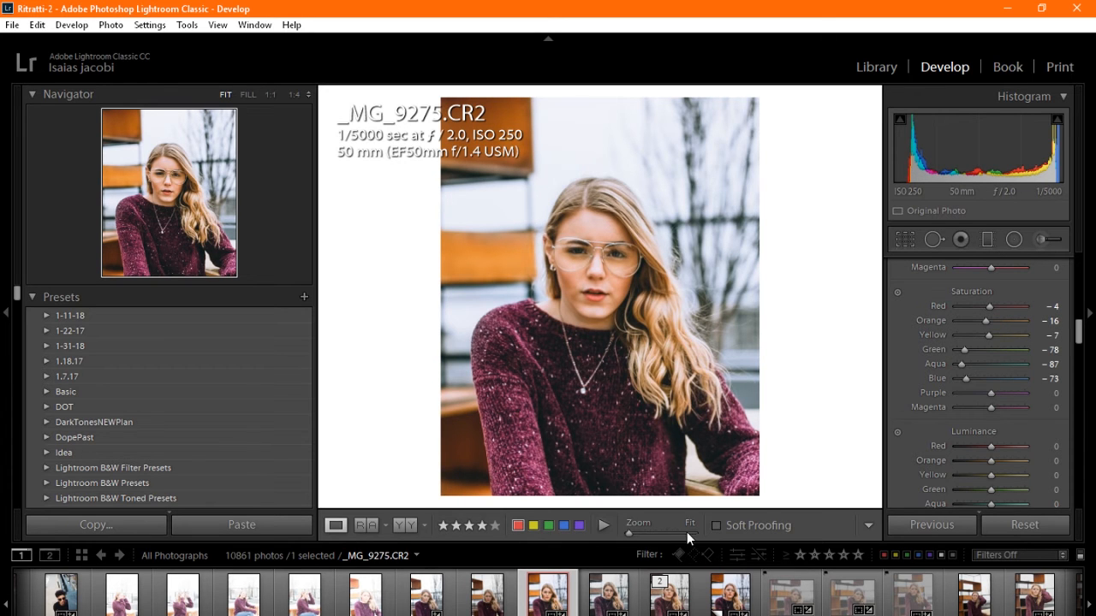
left_click_drag(686, 531, 641, 535)
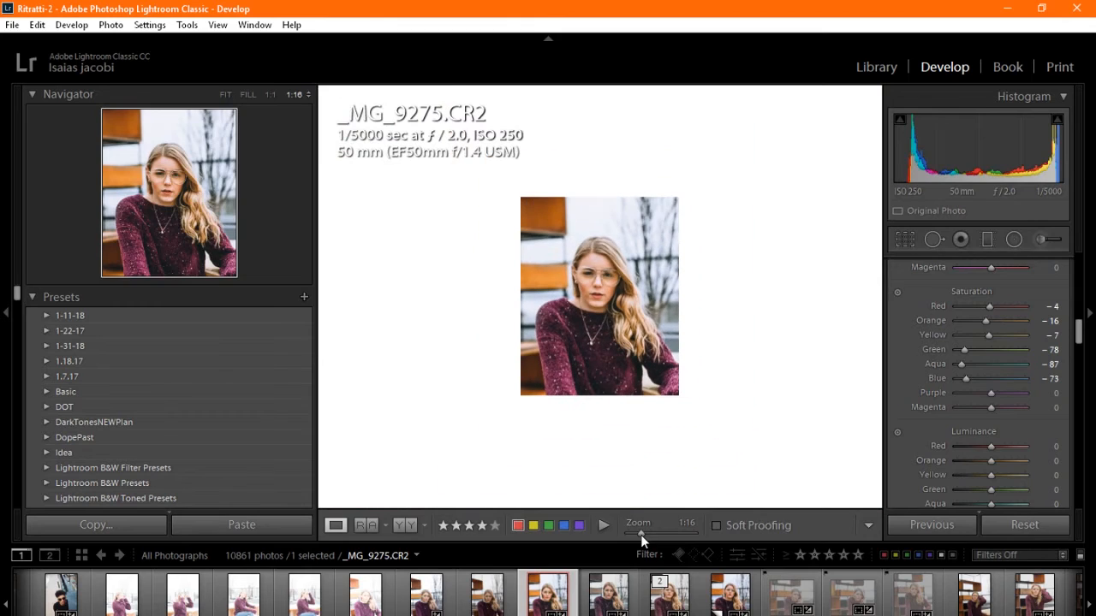
Reset the HSL Saturation of Red, Orange and Yellow to 0
double_click(987, 323)
double_click(990, 307)
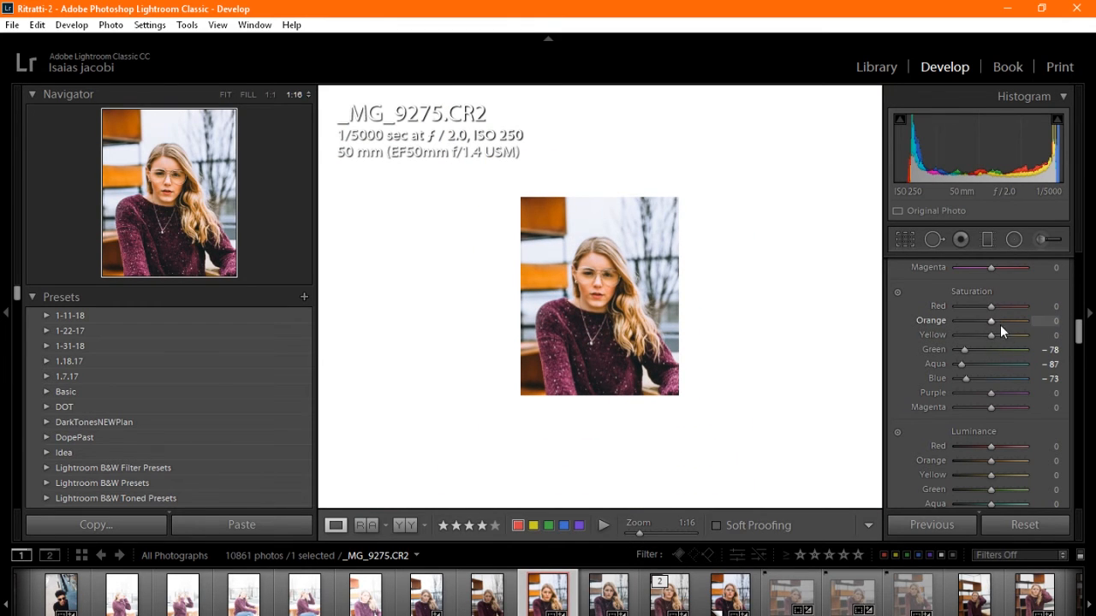
Inspect the existing adjustment brush mask with Saturation -100 over the background, with the whole portrait in view
left_click(1057, 243)
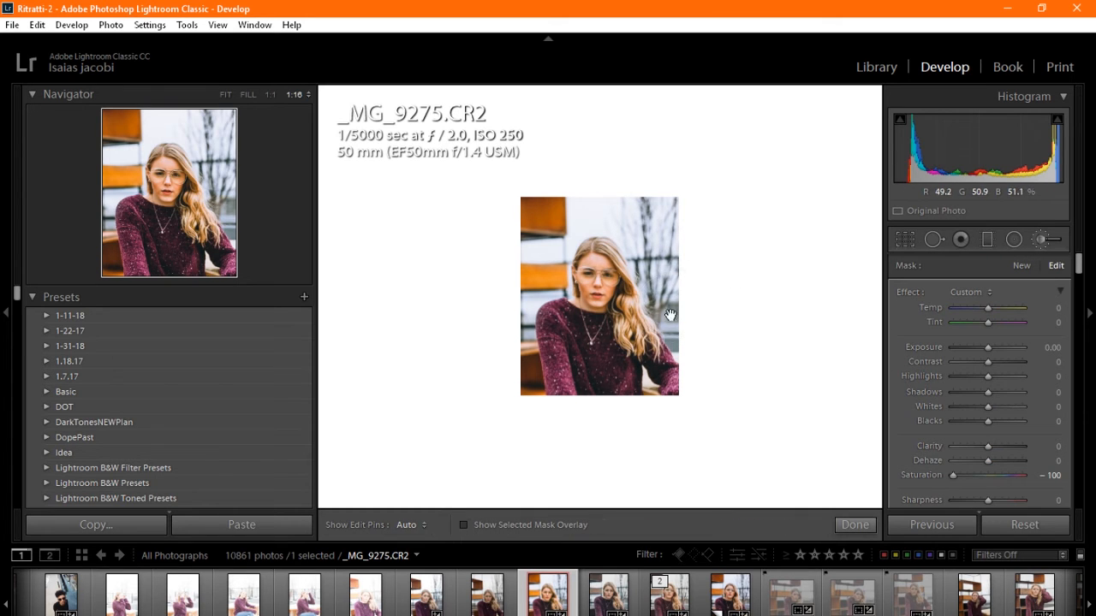
key("h")
key("h")
key("z")
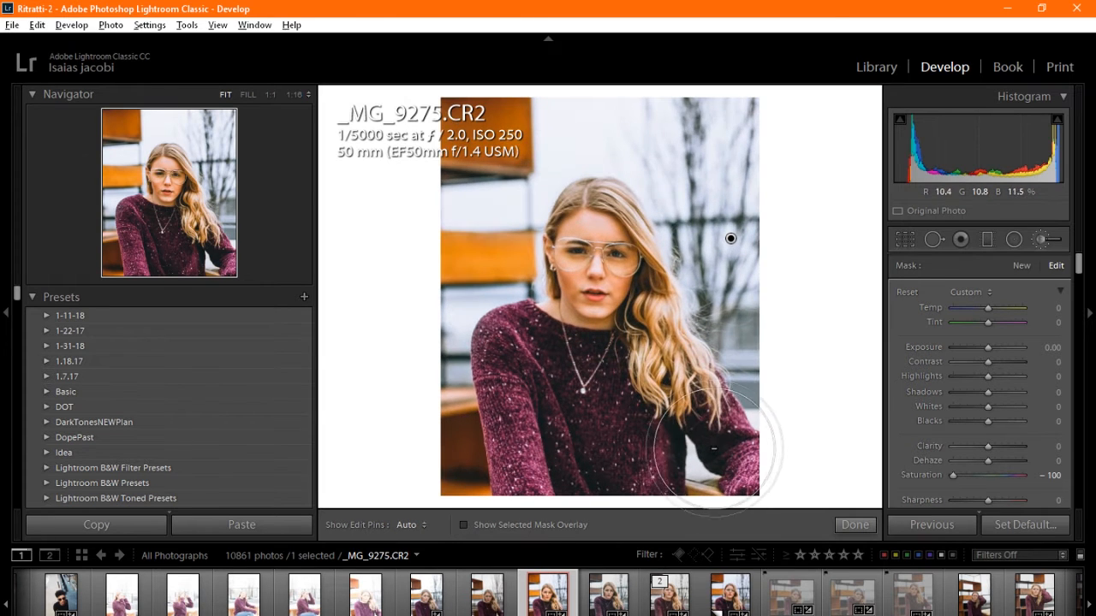
left_click(1041, 241)
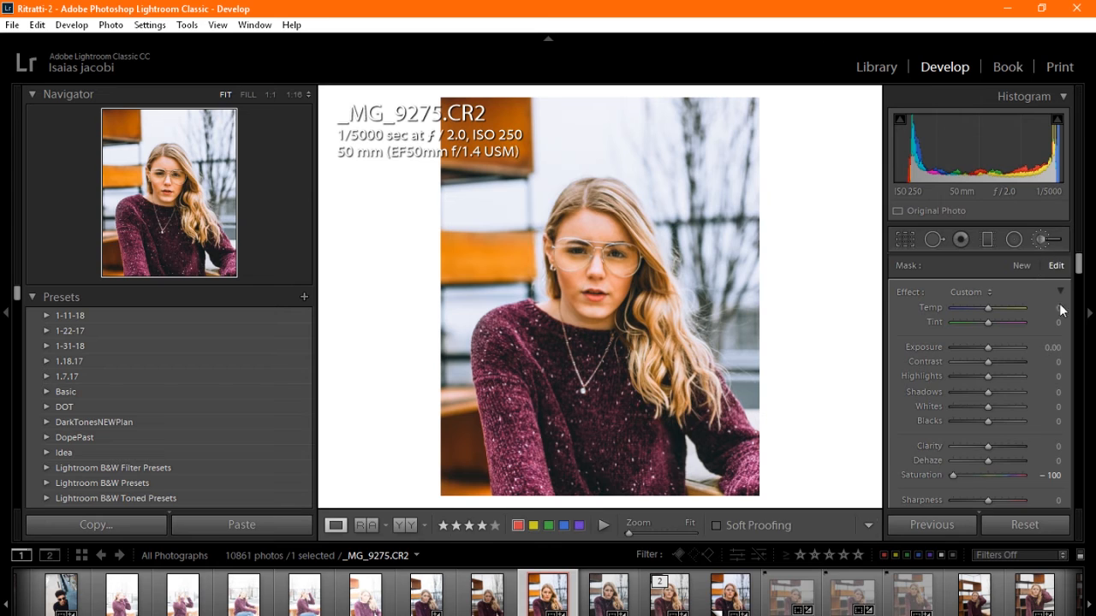
Shape the Green channel tone curve with a midtone point and a shadow point slightly below the diagonal
left_click_drag(1079, 266, 1085, 304)
left_click_drag(931, 393, 936, 390)
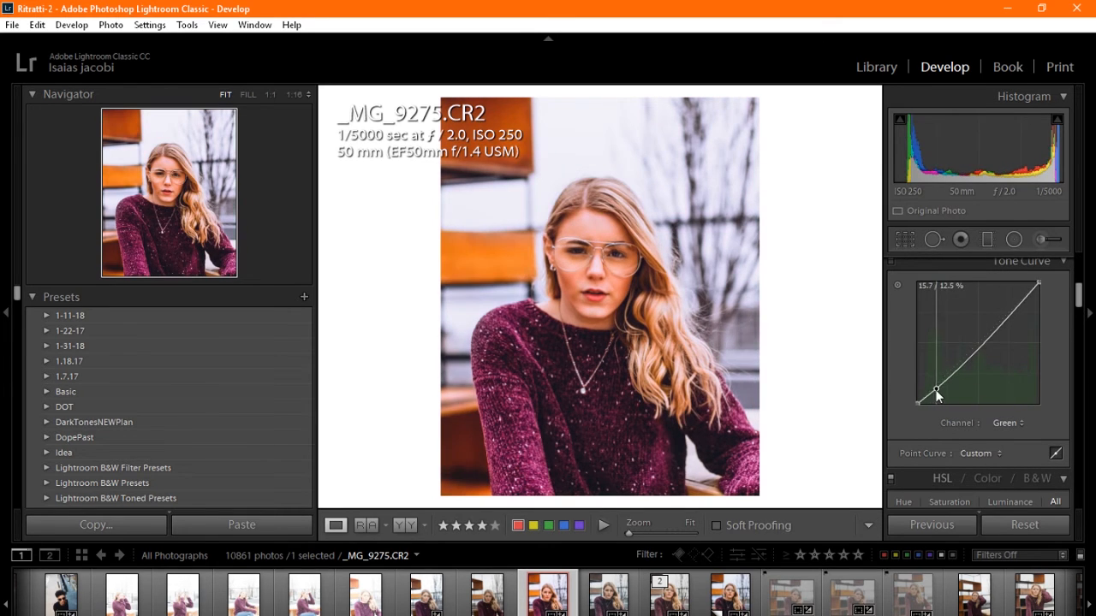
left_click_drag(984, 343, 982, 340)
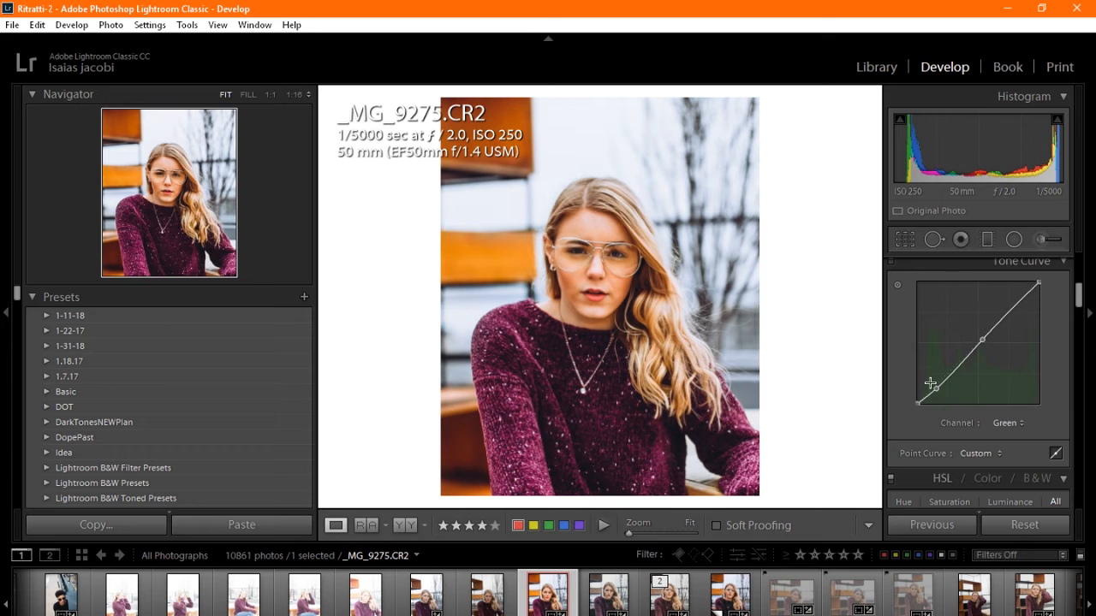
left_click_drag(936, 390, 936, 386)
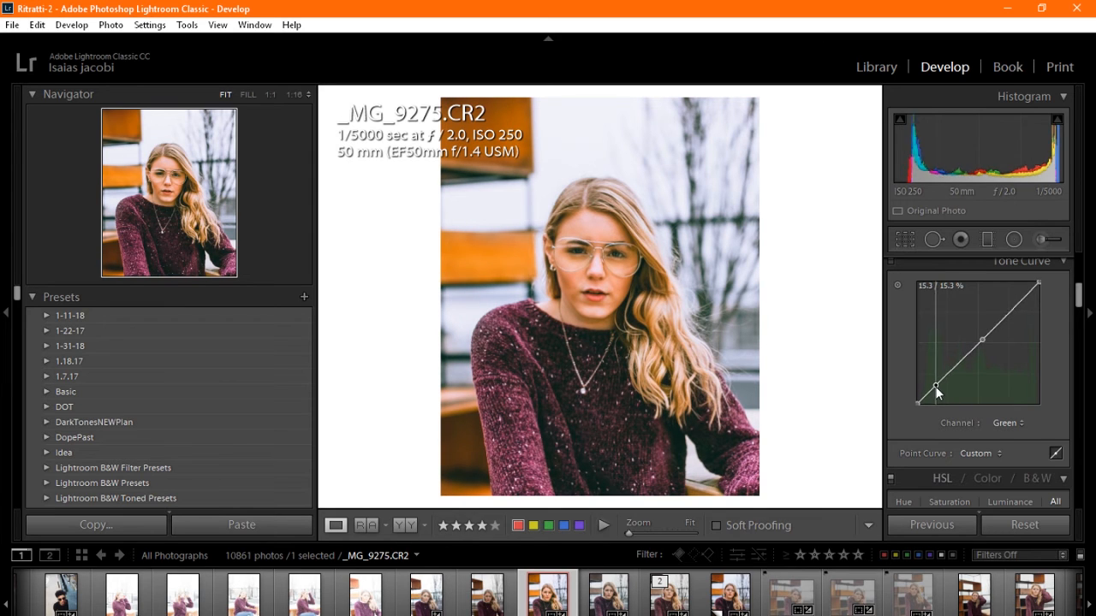
left_click_drag(1014, 308, 1014, 306)
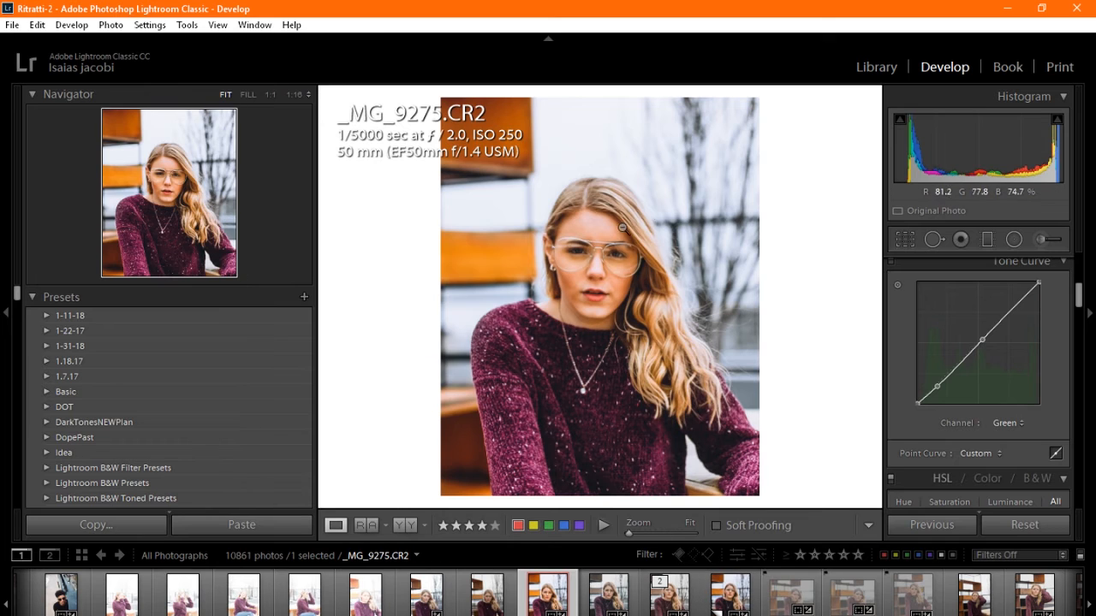
Compare the edited portrait with its unedited version
mouse_move(628, 532)
left_mouse_down()
mouse_move(670, 532)
mouse_move(628, 531)
left_mouse_up()
left_click(1086, 300)
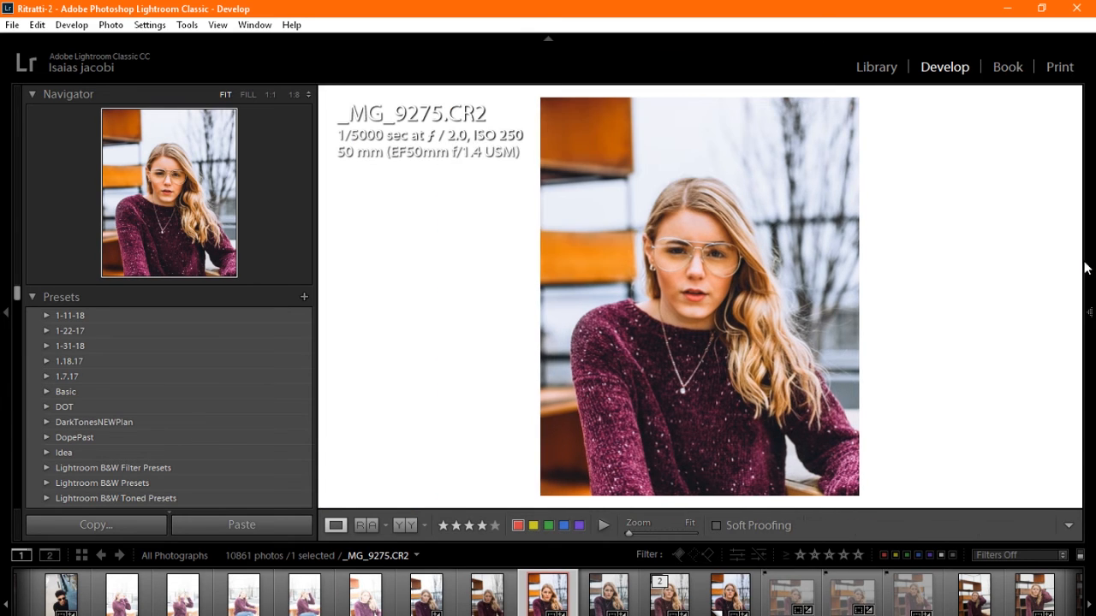
left_click(1087, 310)
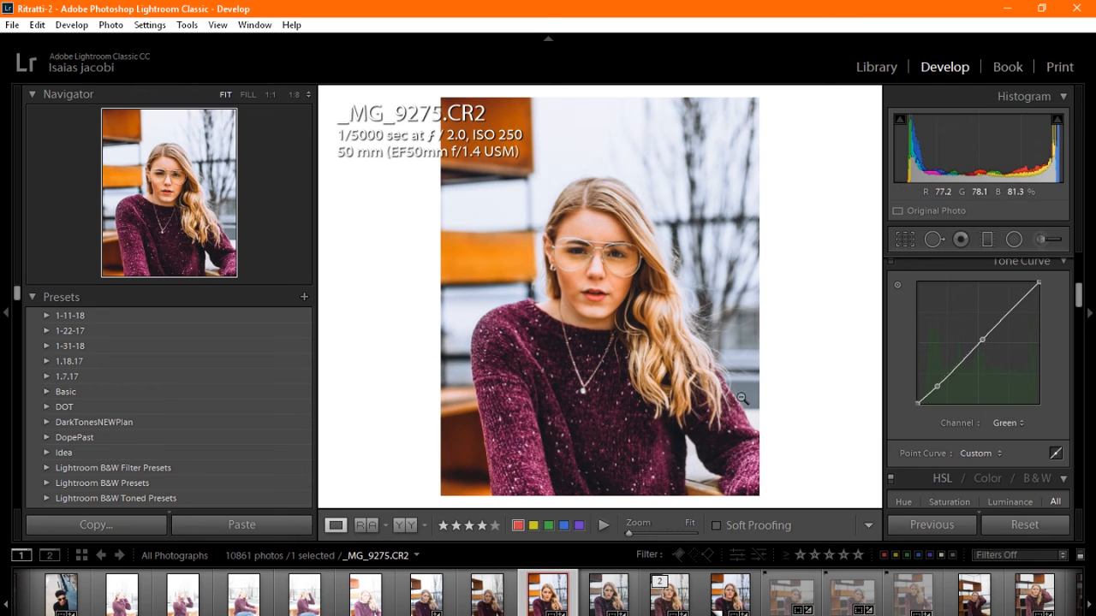
key("backslash")
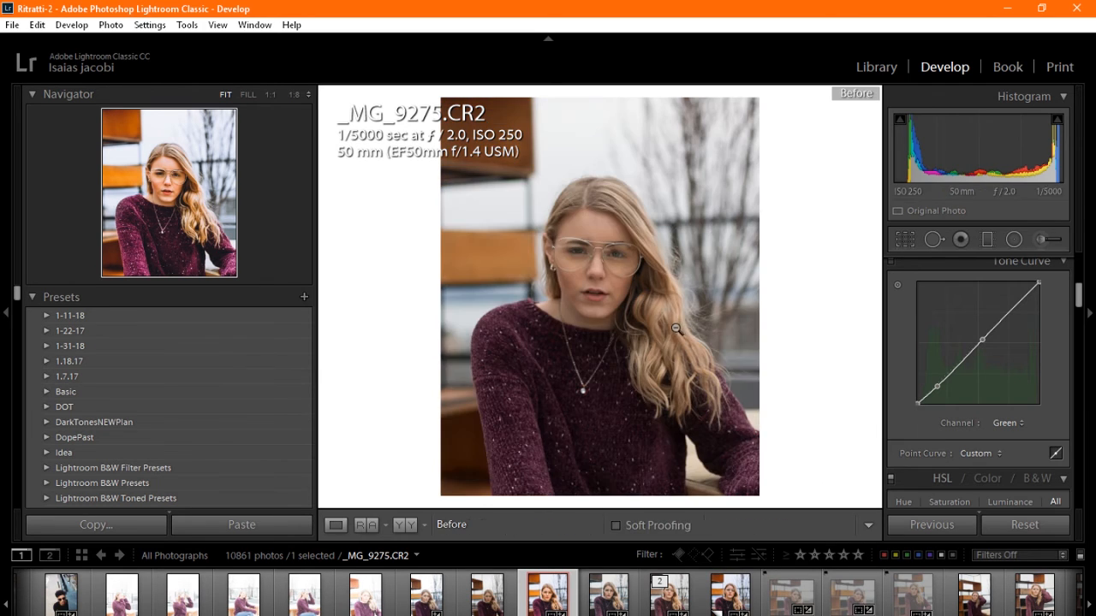
key("backslash")
key("backslash")
key("backslash")
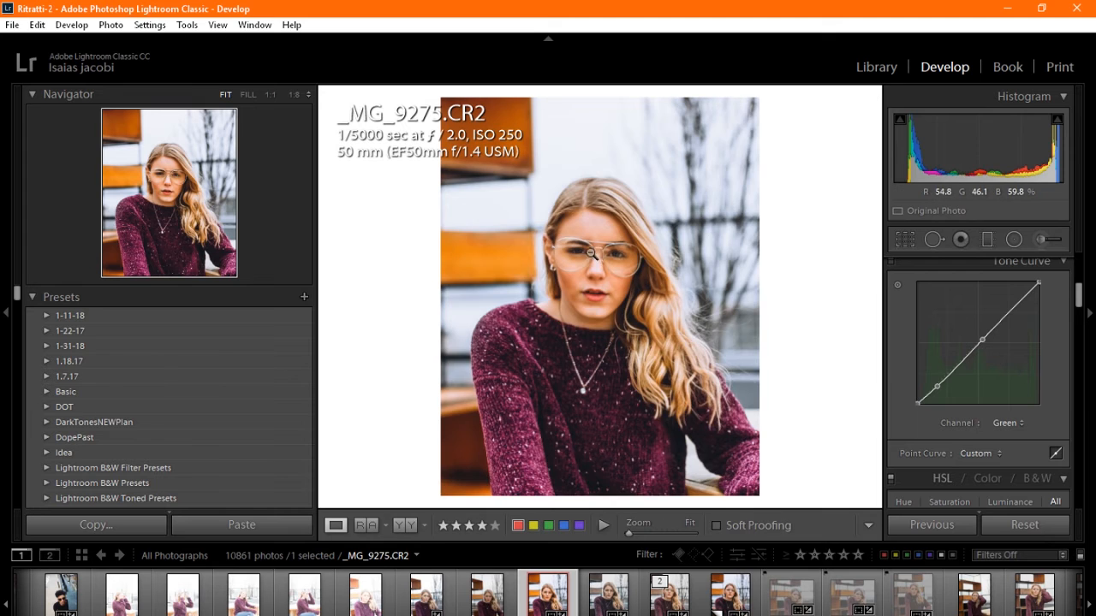
Try Shadows at +69 in the Basic tone adjustments while checking the face up close
left_click(660, 533)
left_click_drag(624, 347, 635, 397)
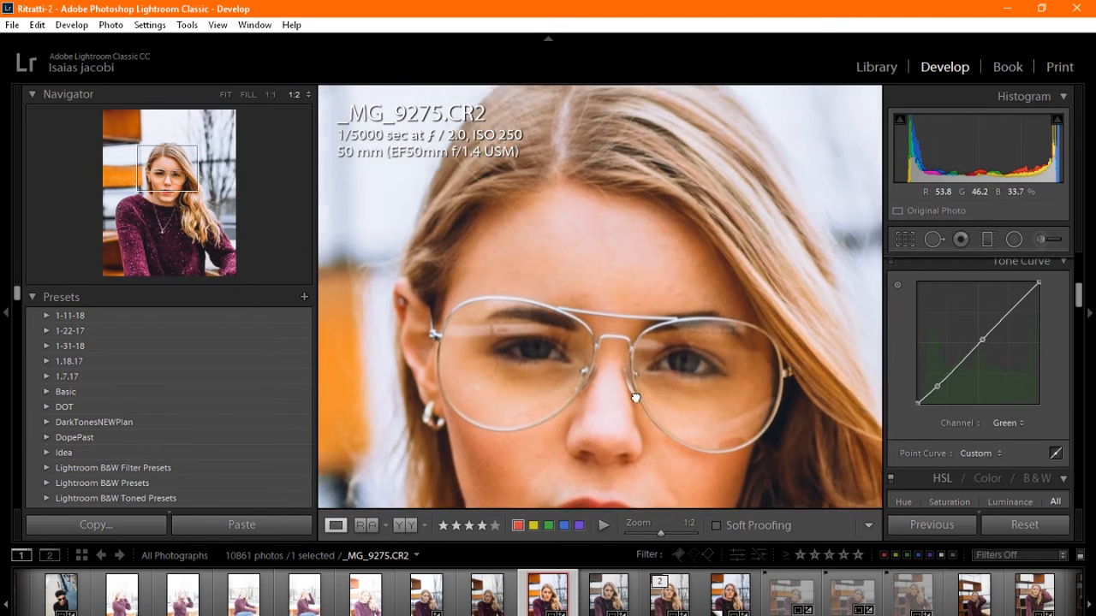
scroll(1068, 311, "up", 5)
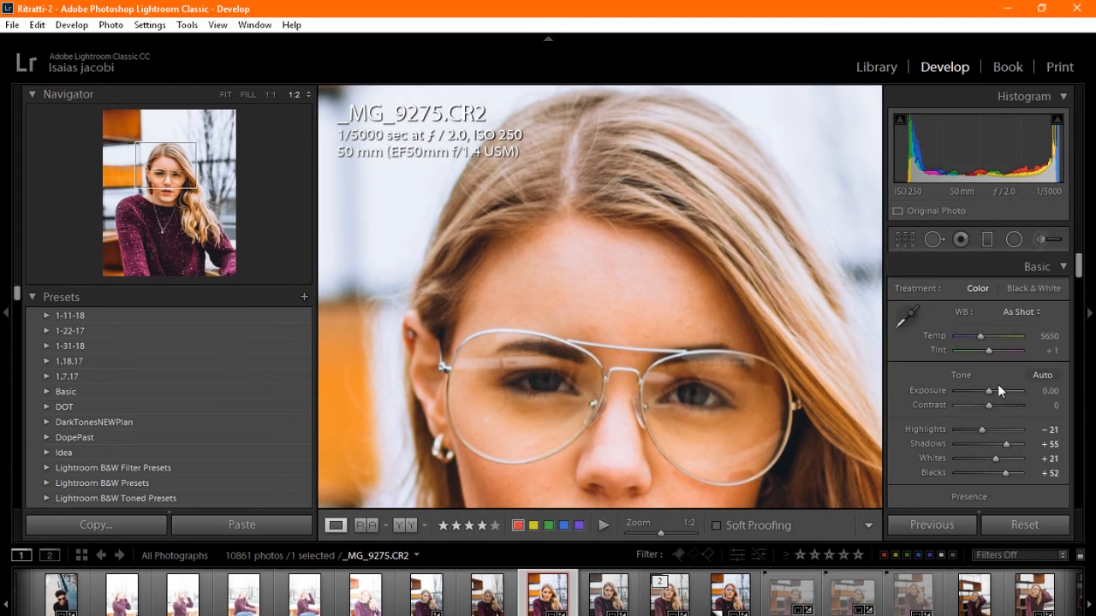
left_click_drag(1011, 445, 1015, 446)
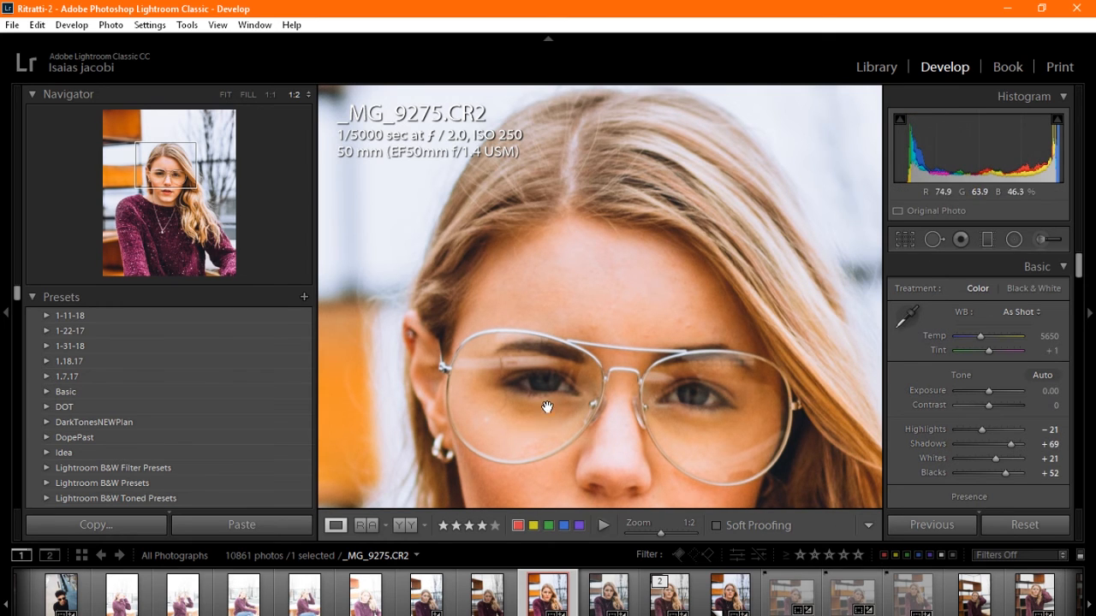
Paint a new adjustment brush mask over the eyes with Clarity 17 and Exposure 0.44
key("t")
key("k")
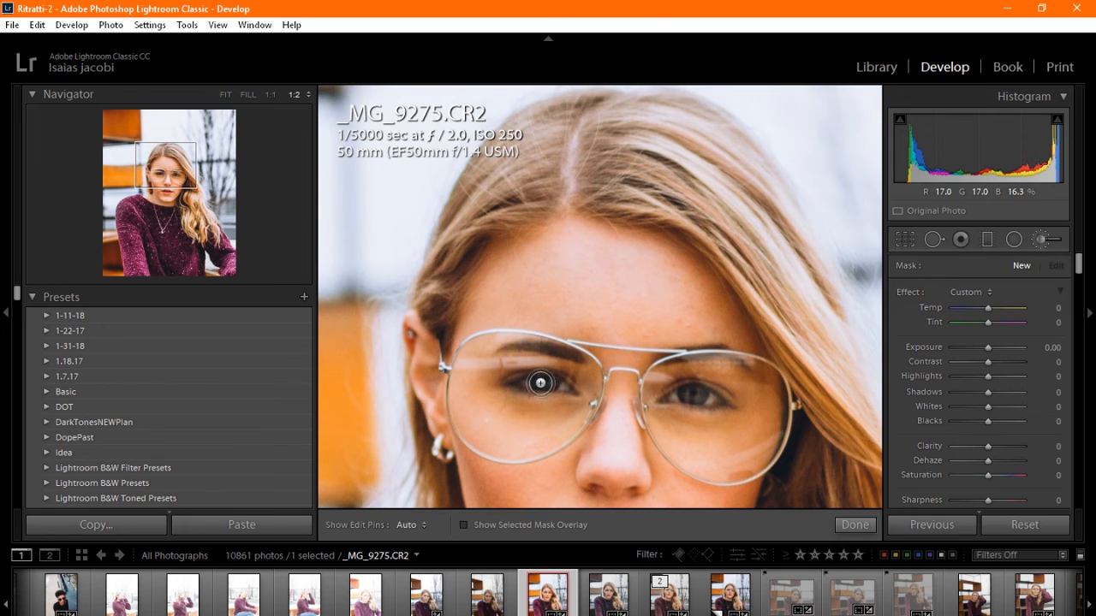
key("h")
left_click_drag(555, 384, 557, 383)
left_click_drag(990, 446, 998, 445)
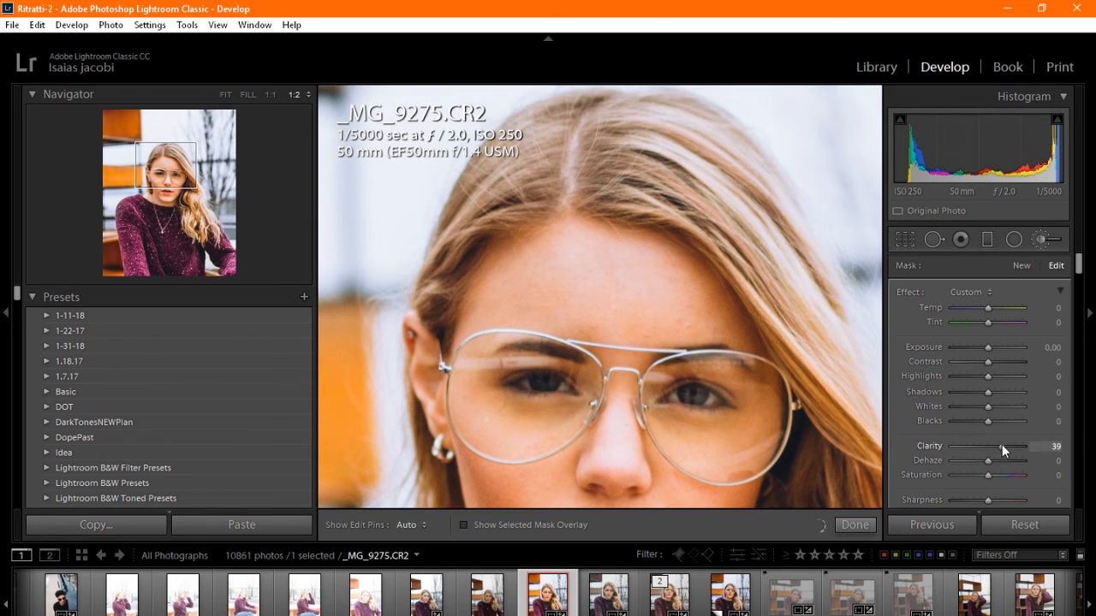
left_click_drag(994, 346, 991, 346)
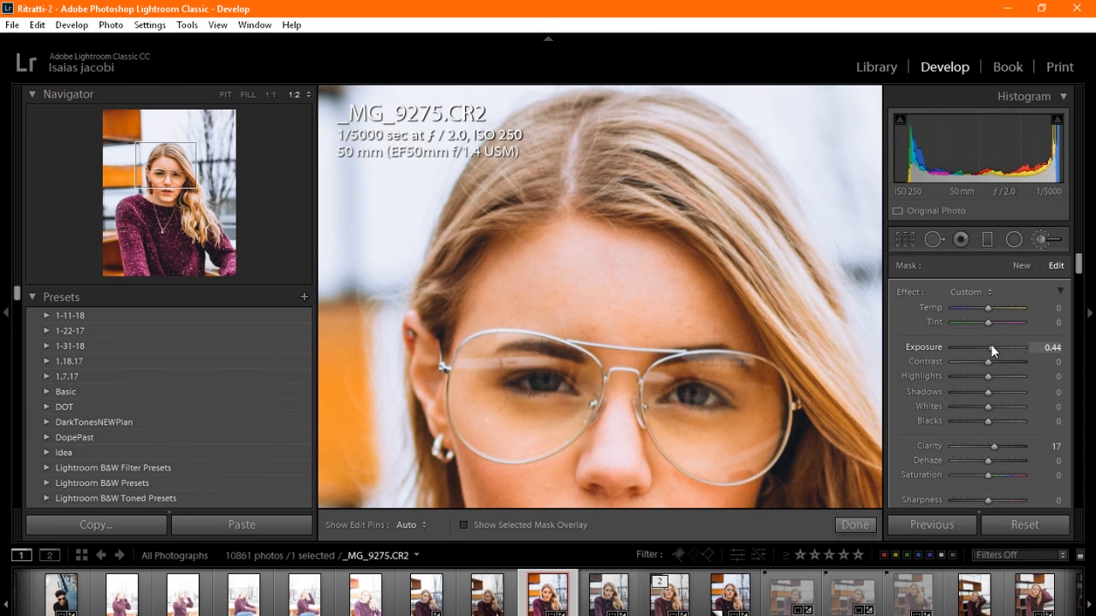
left_click(1047, 239)
Check the eye retouching on the whole portrait against the unedited photo
left_click_drag(731, 272, 680, 385)
left_click(694, 360)
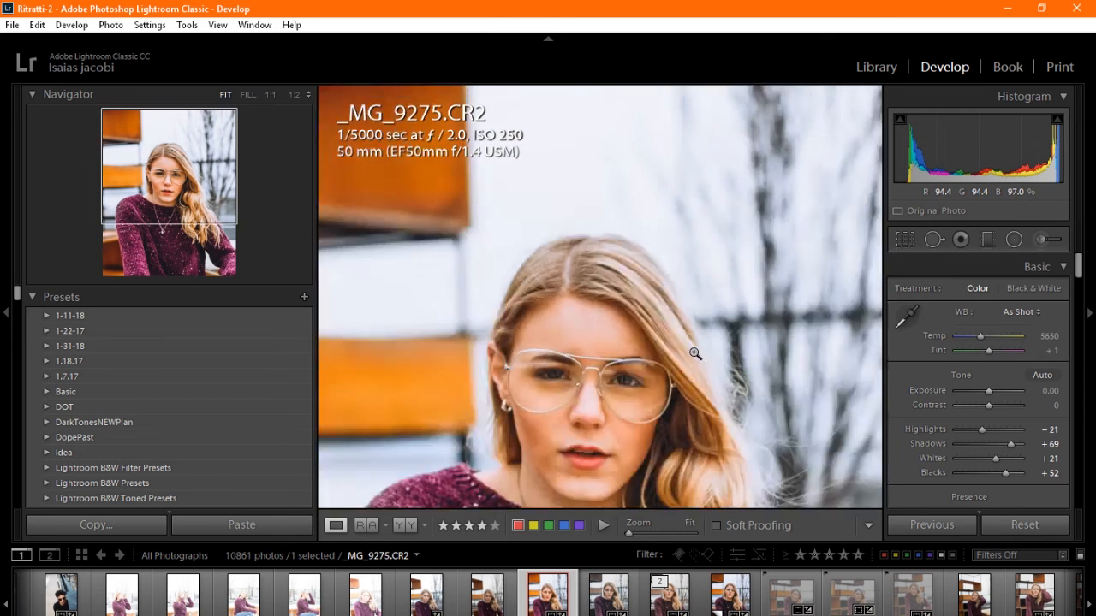
key("backslash")
key("backslash")
key("backslash")
key("backslash")
key("backslash")
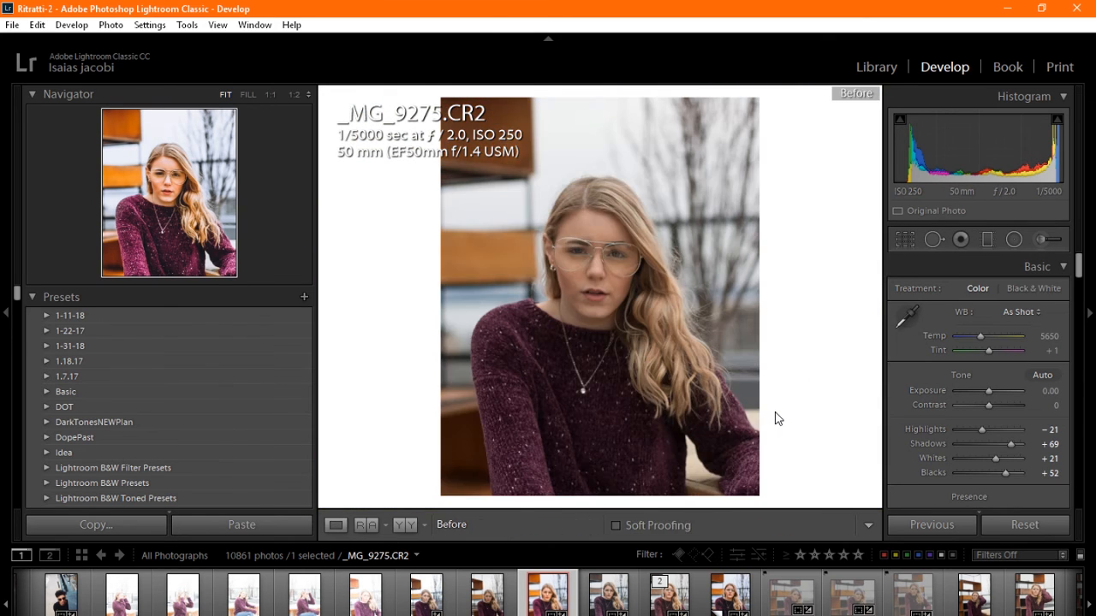
key("backslash")
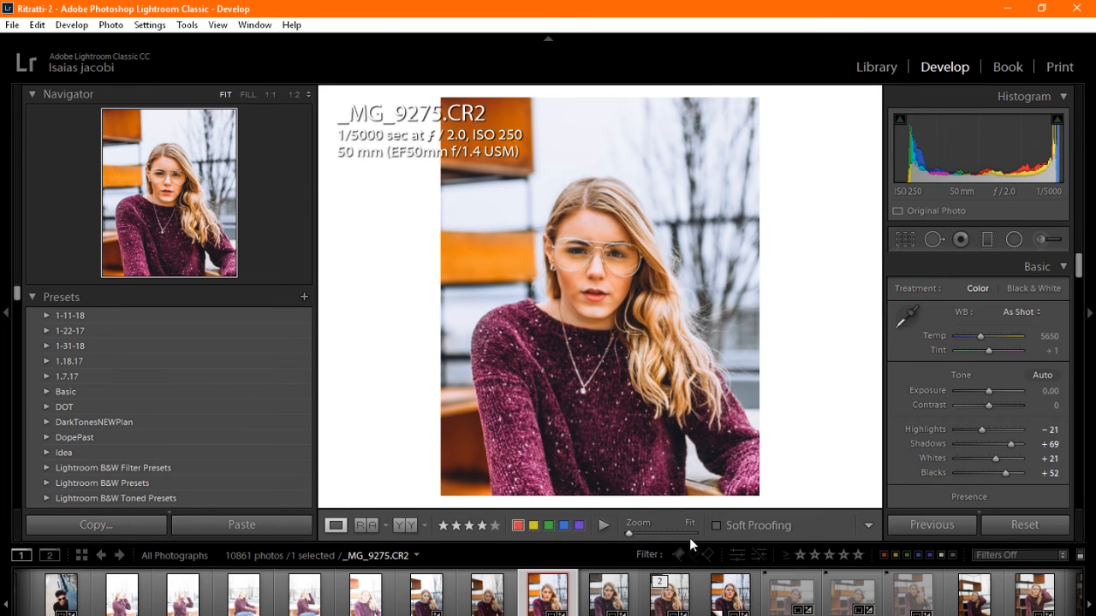
View the portrait at a reduced size and compare it with Copy 1 of _MG_9277.CR2
left_click_drag(697, 536, 640, 542)
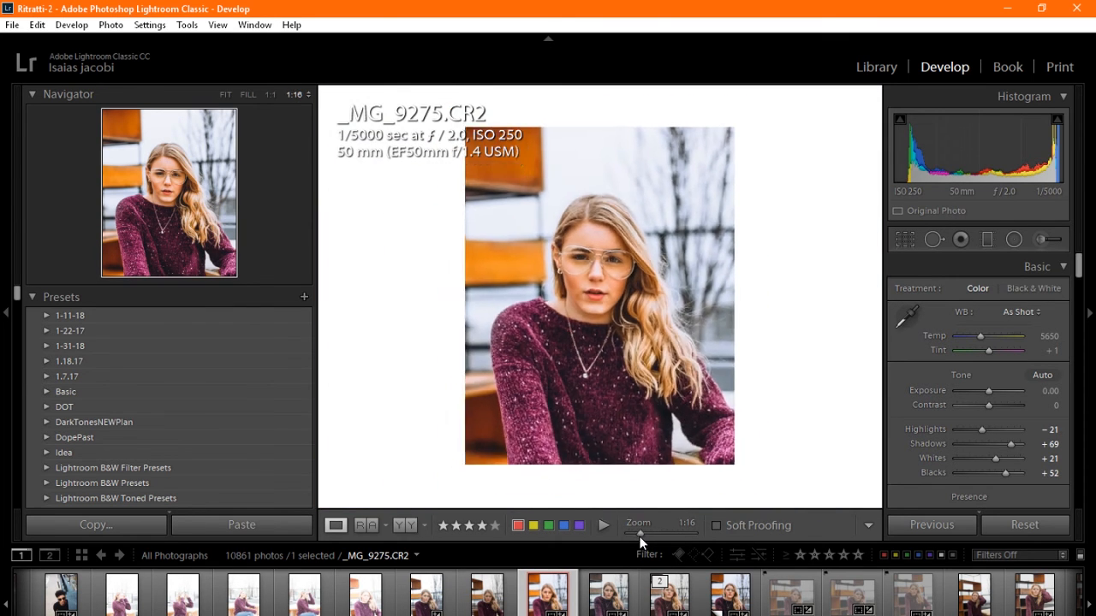
left_click(629, 535)
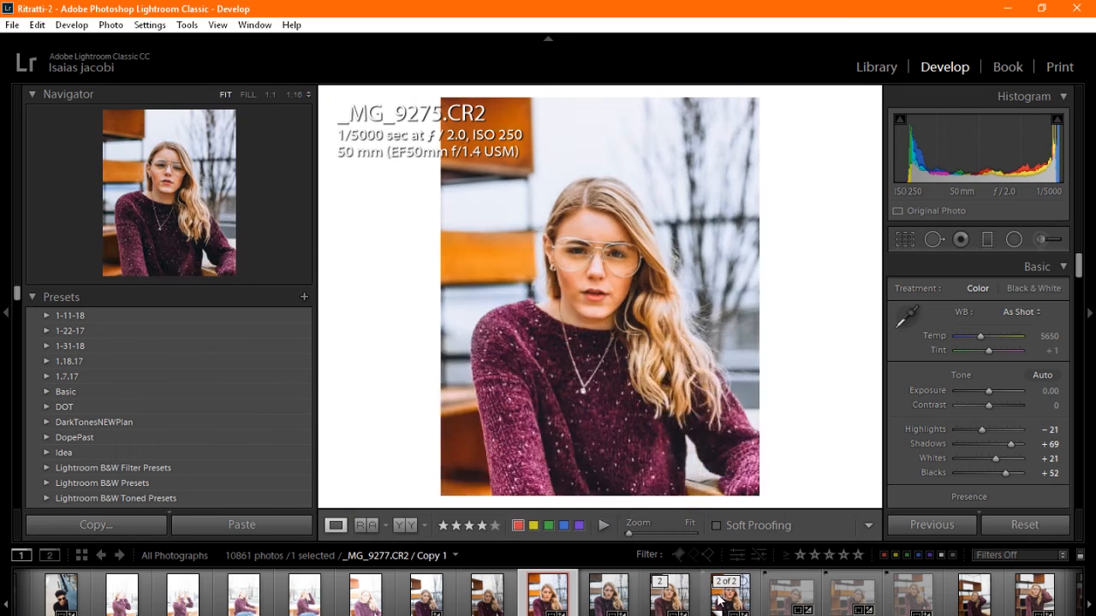
left_click(729, 597)
left_click(534, 604)
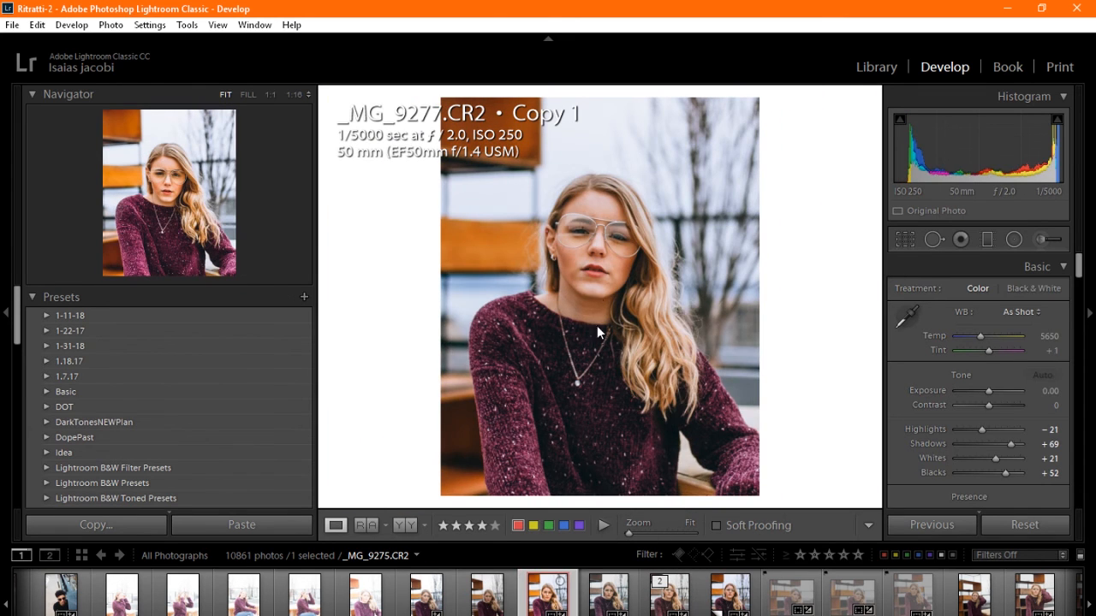
Set Shadows to +62 and Blacks to +36 in the Basic tone adjustments of _MG_9275.CR2
scroll(1081, 270, "down", 1)
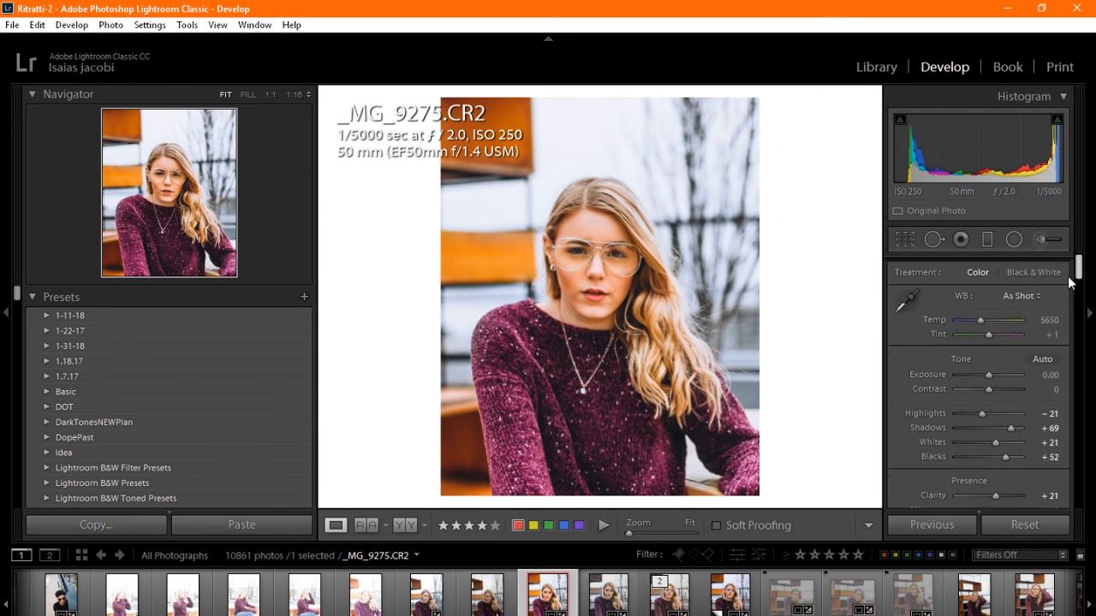
left_click_drag(990, 375, 987, 376)
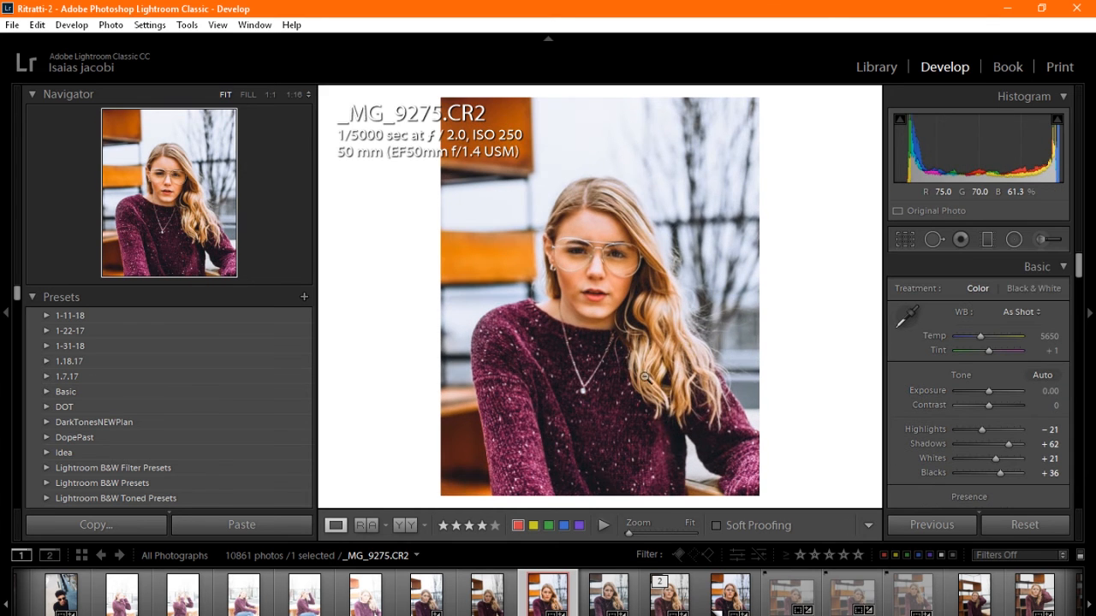
left_click(633, 377)
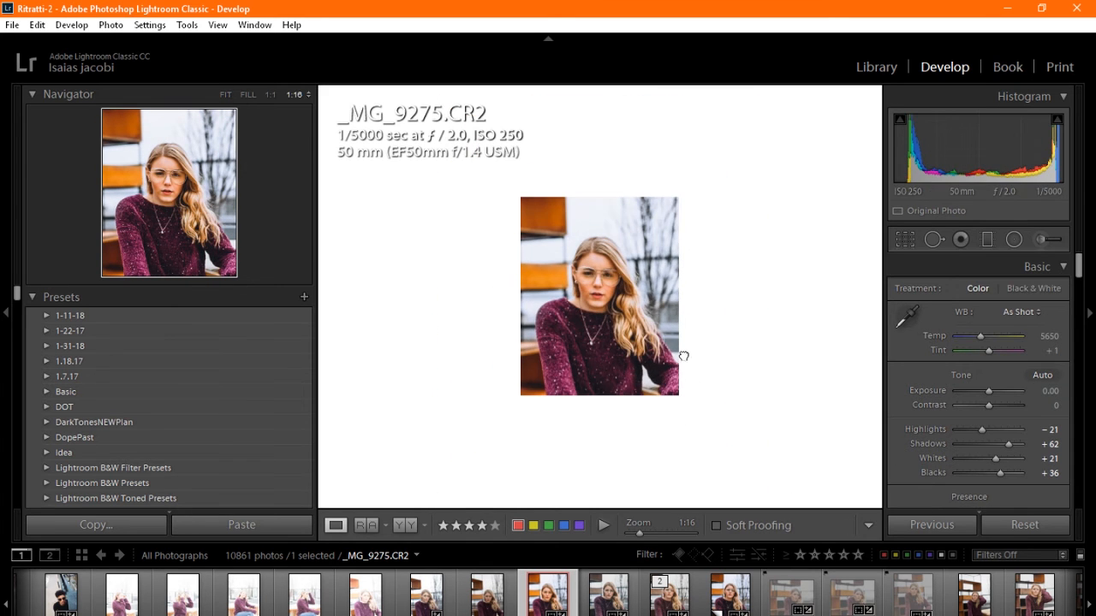
left_click(630, 349)
left_click(614, 254)
left_click(616, 260)
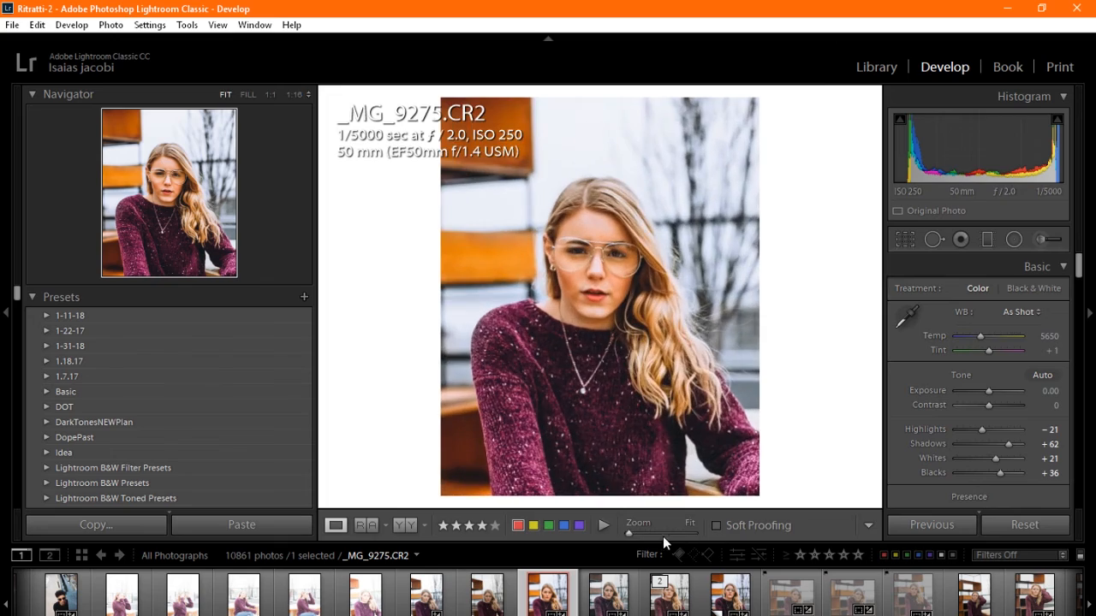
Examine the face, hair and overall look of the portrait at several magnifications
left_click(667, 533)
left_click_drag(690, 373, 584, 235)
left_click_drag(648, 532, 603, 537)
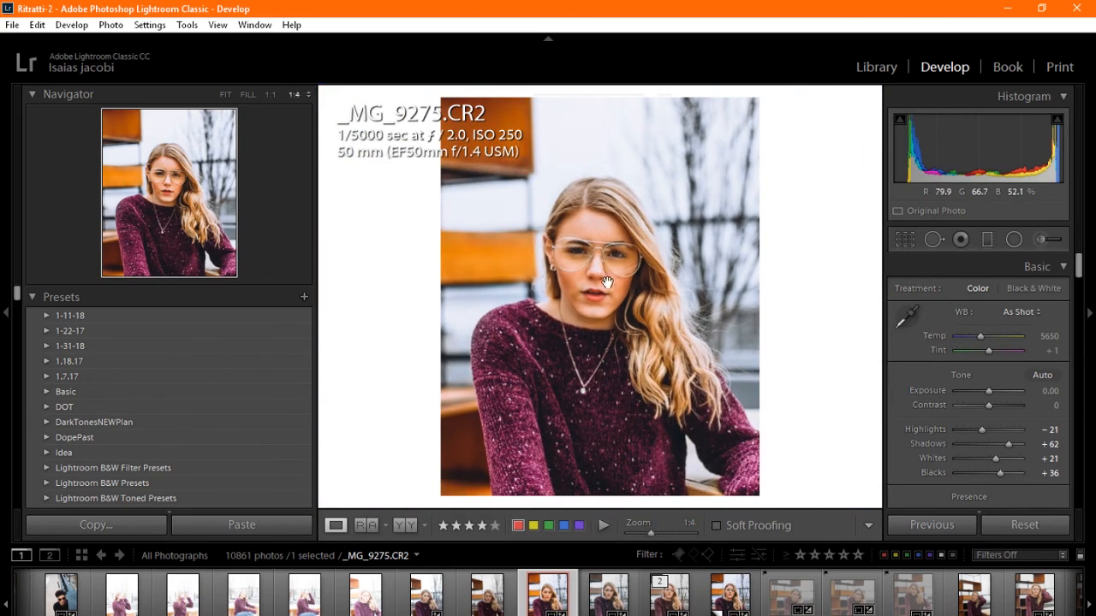
left_click(610, 269)
left_click(702, 345)
left_click(618, 244)
left_click_drag(579, 263, 785, 392)
left_click(785, 392)
left_click_drag(684, 534, 635, 543)
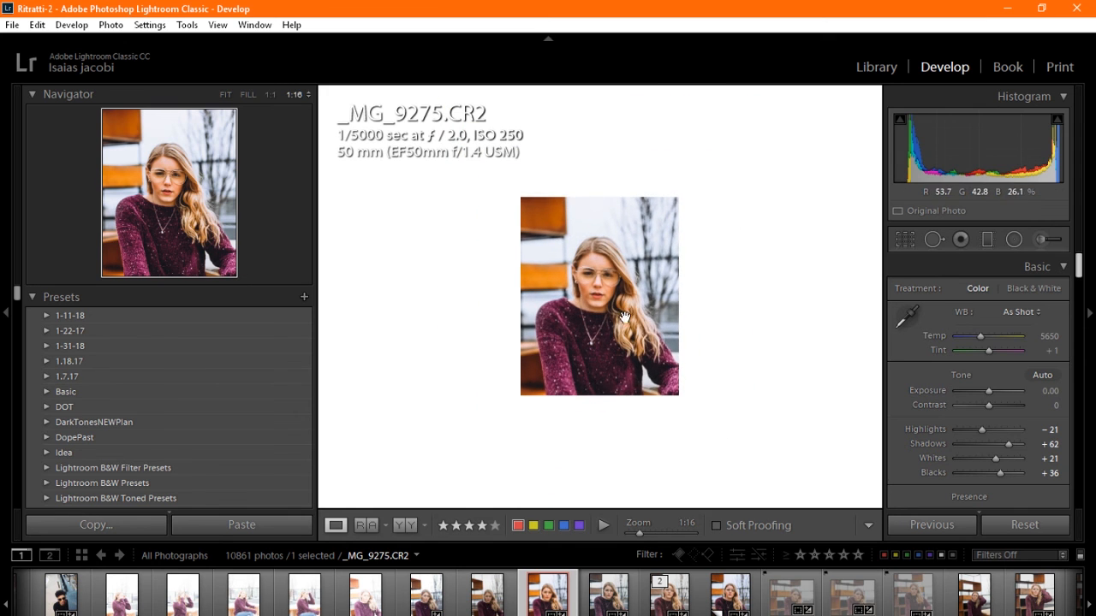
left_click(625, 317)
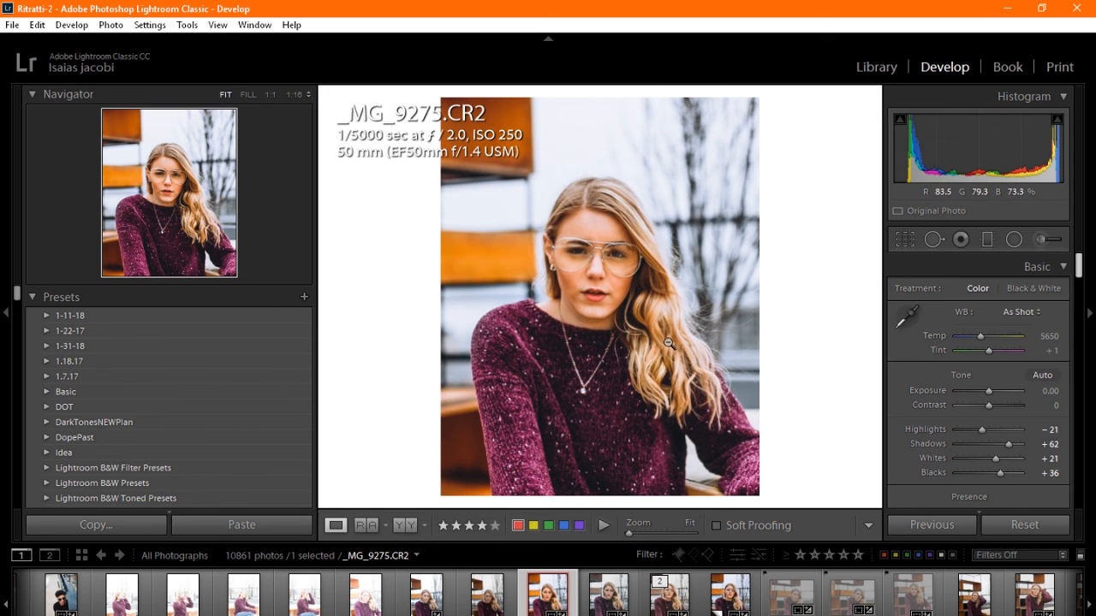
left_click(637, 345)
Compare Copy 1 of _MG_9277.CR2 with _MG_9275.CR2 at small and full-view sizes
left_click(727, 595)
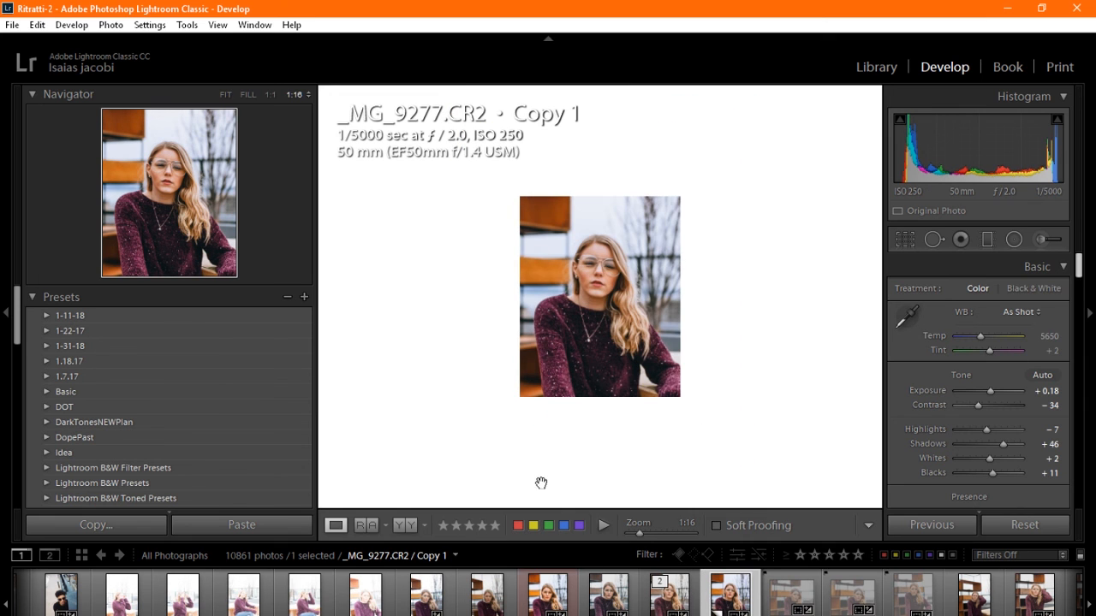
left_click(597, 274)
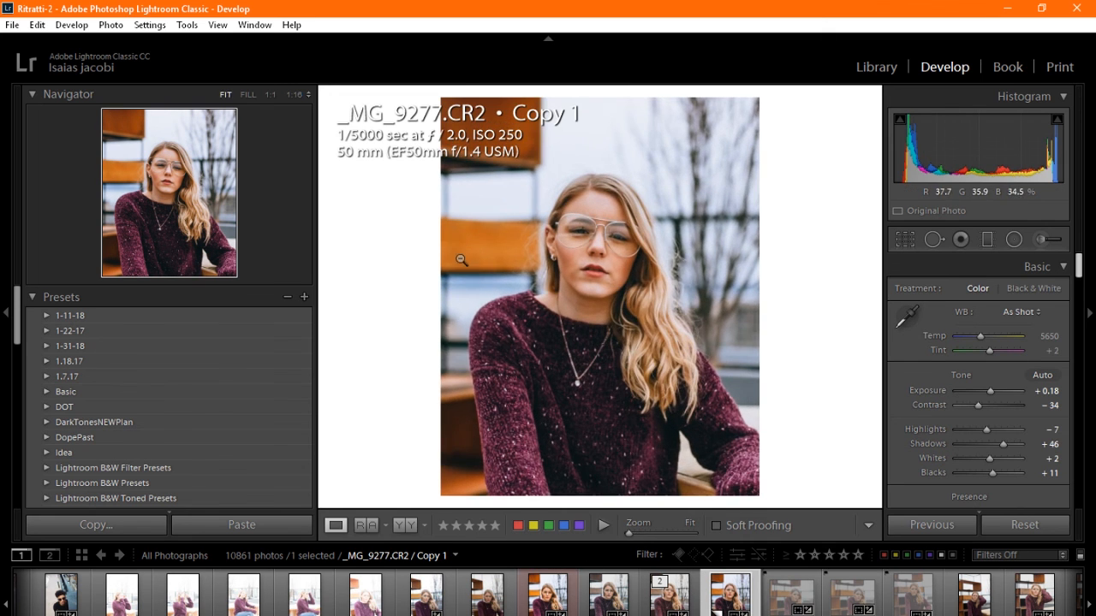
left_click(601, 353)
left_click(548, 595)
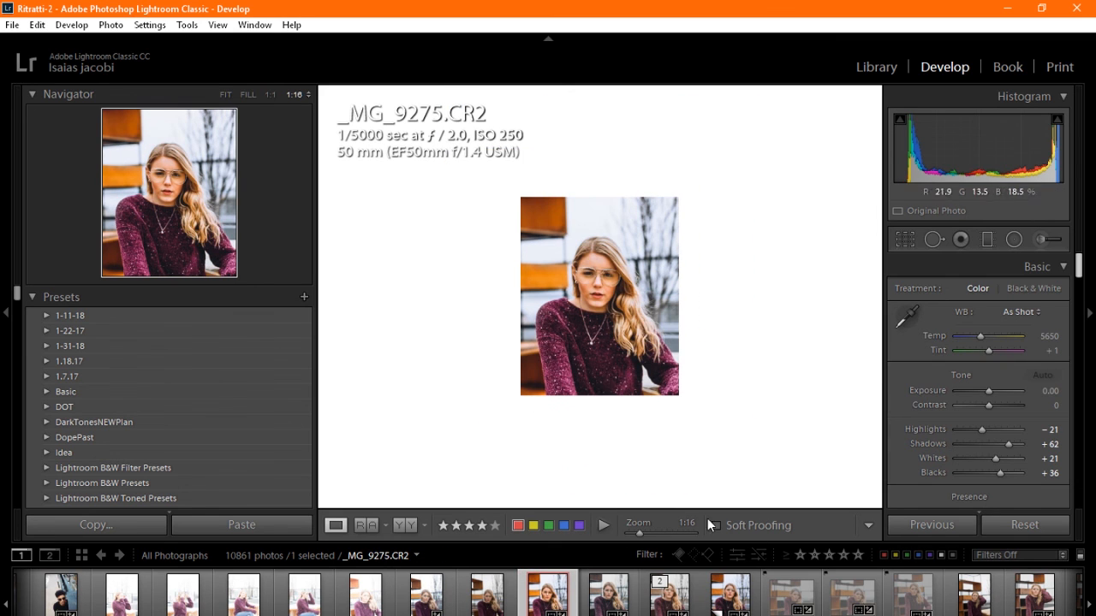
Go to the Tone Curve settings of _MG_9275.CR2
mouse_move(1080, 268)
left_mouse_down()
mouse_move(1080, 306)
mouse_move(1070, 278)
left_mouse_up()
scroll(965, 389, "down", 4)
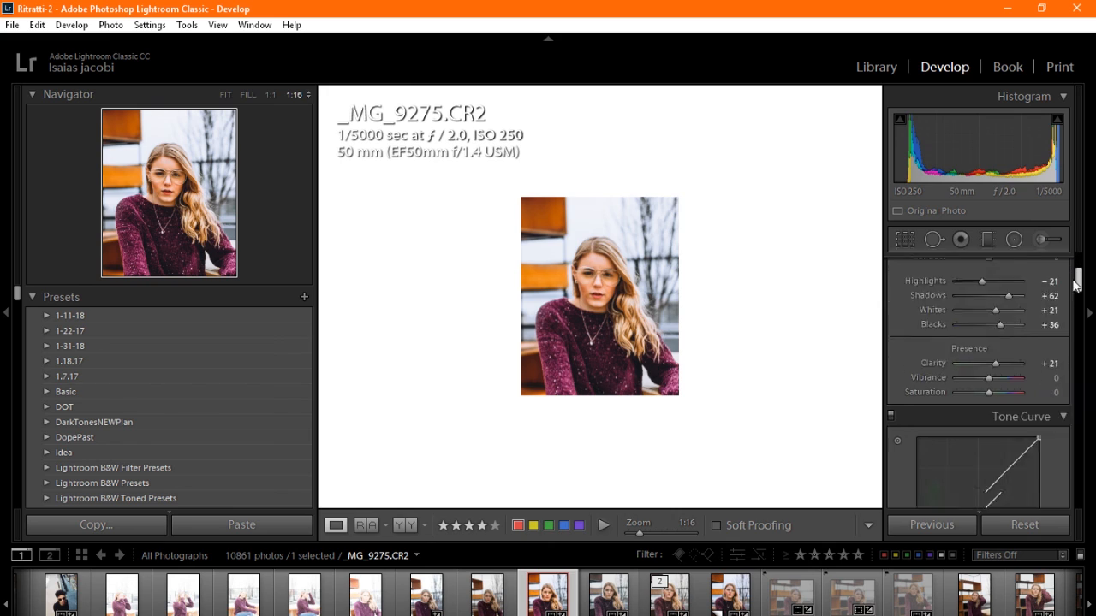